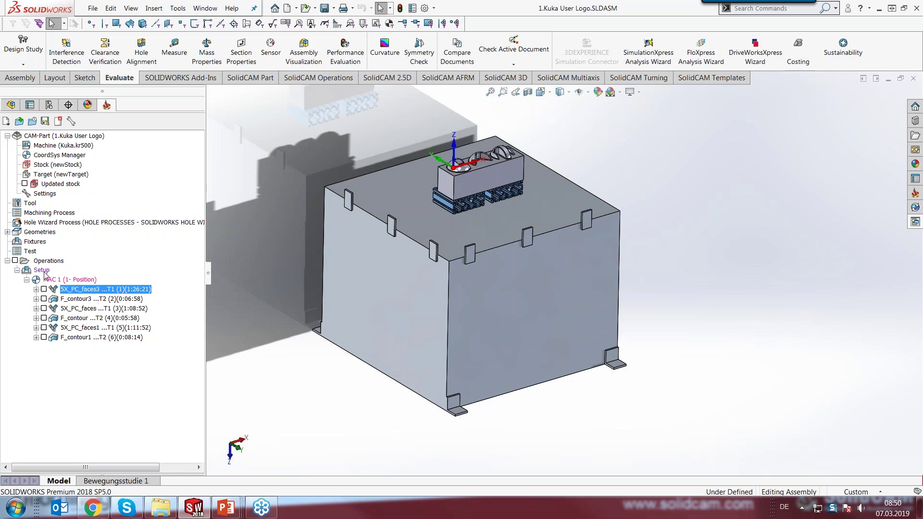
- Open the machine simulation for all six operations from 5X_PC_faces3 to F_contour1 in the setup
shift+click(88, 338)
right_click(105, 301)
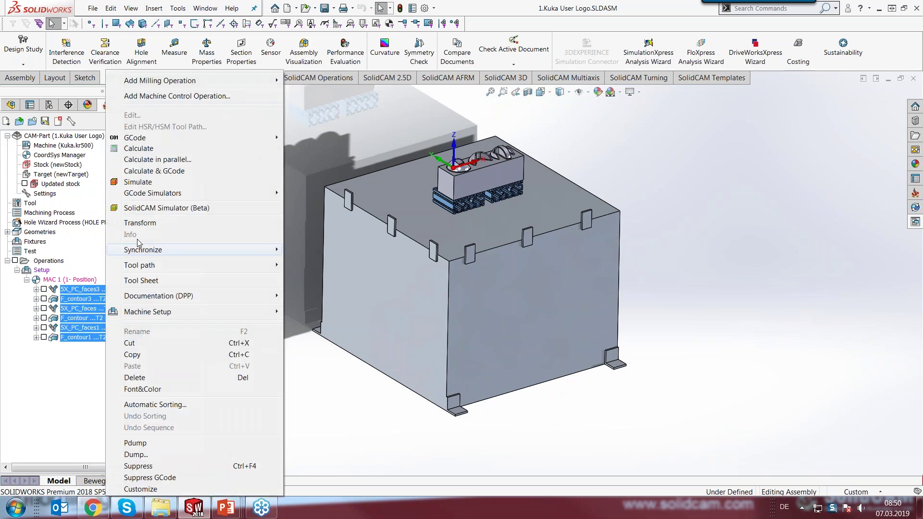
click(152, 183)
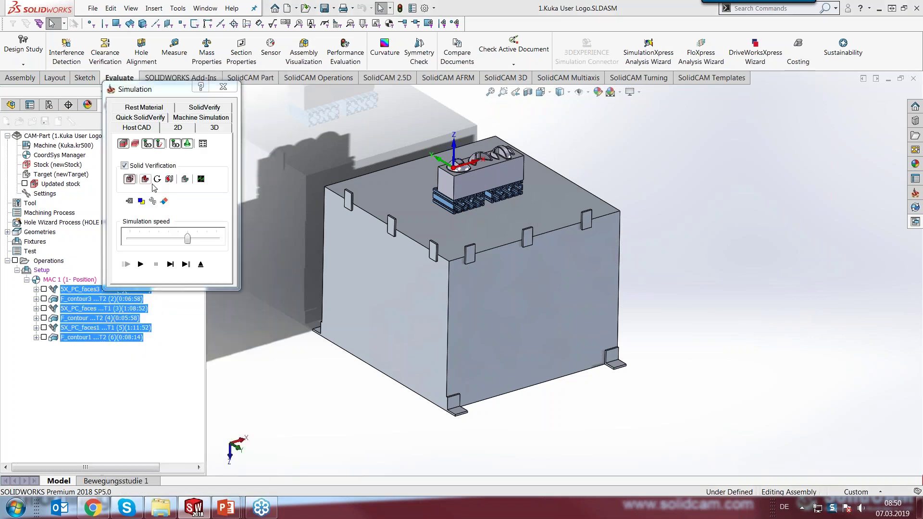
click(202, 117)
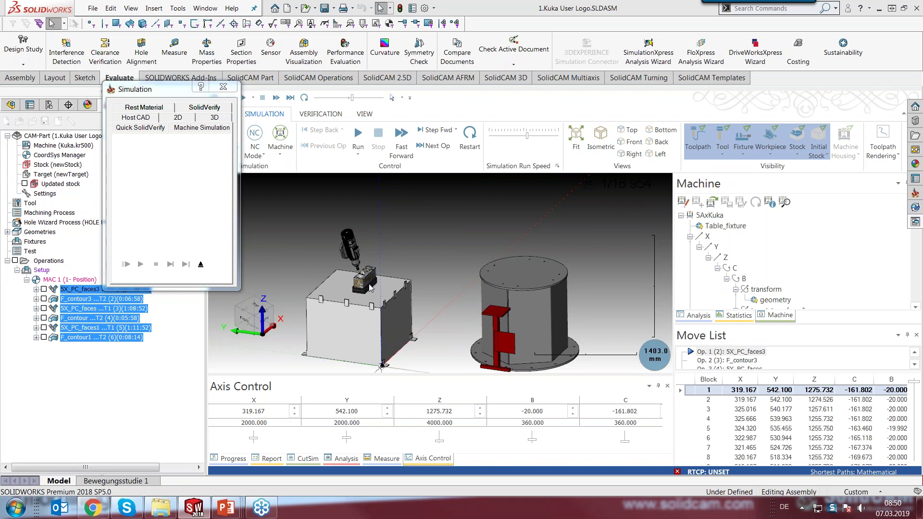
- Run the machine simulation with the workpiece in close view and pause it during the 5X_PC_faces operation
scroll(376, 286, up, 5)
scroll(336, 279, up, 3)
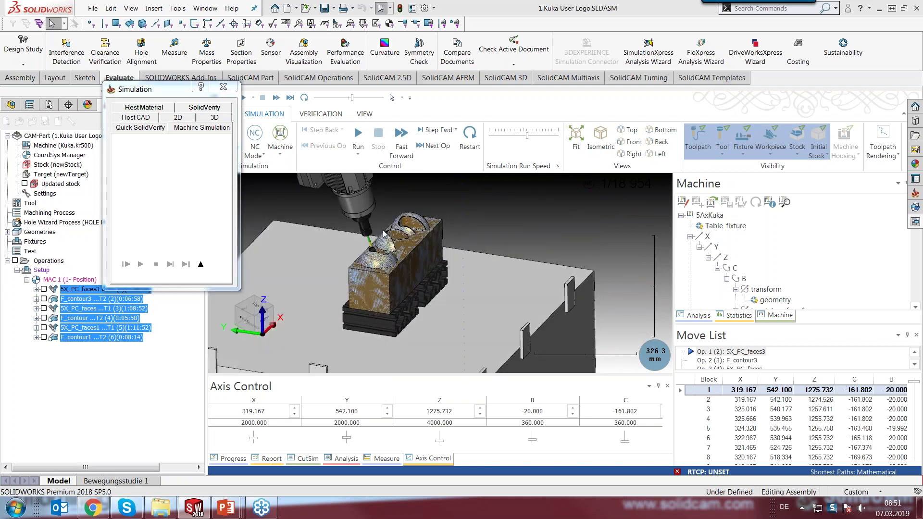
scroll(364, 302, up, 3)
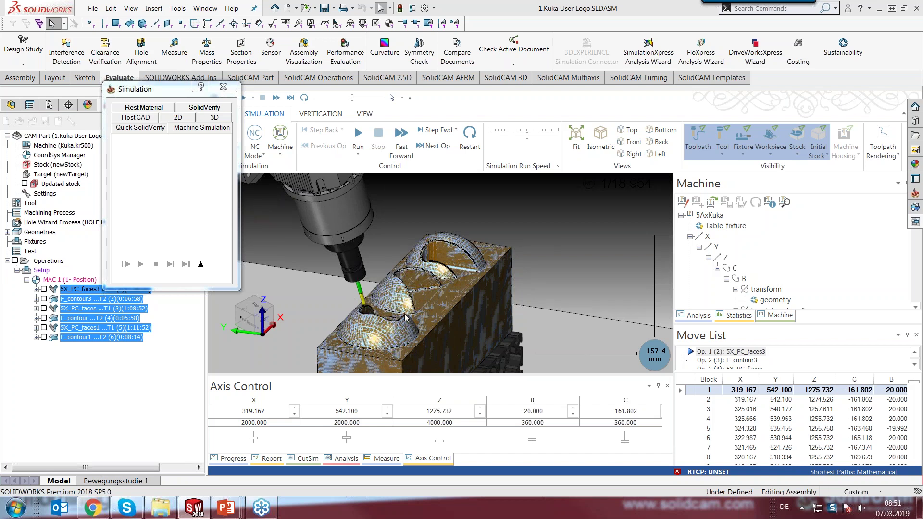
scroll(408, 288, up, 2)
scroll(412, 283, up, 2)
scroll(412, 284, down, 3)
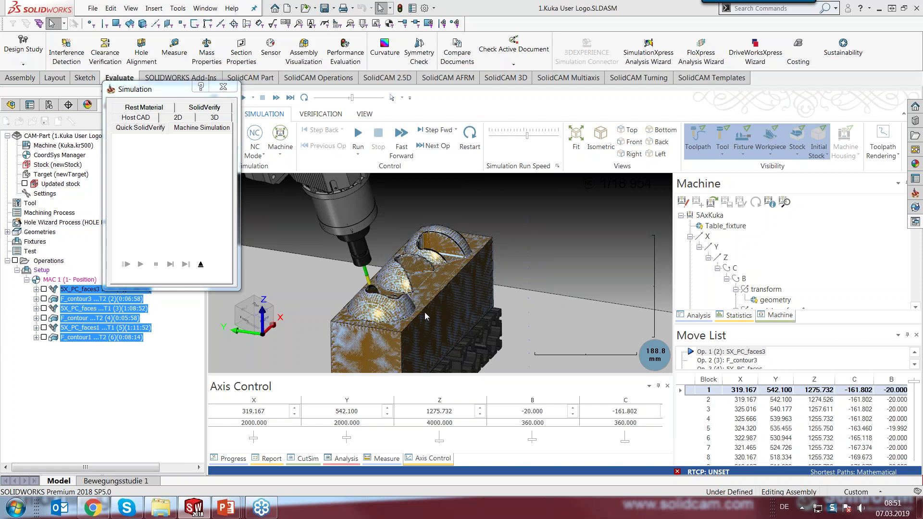
scroll(415, 314, down, 3)
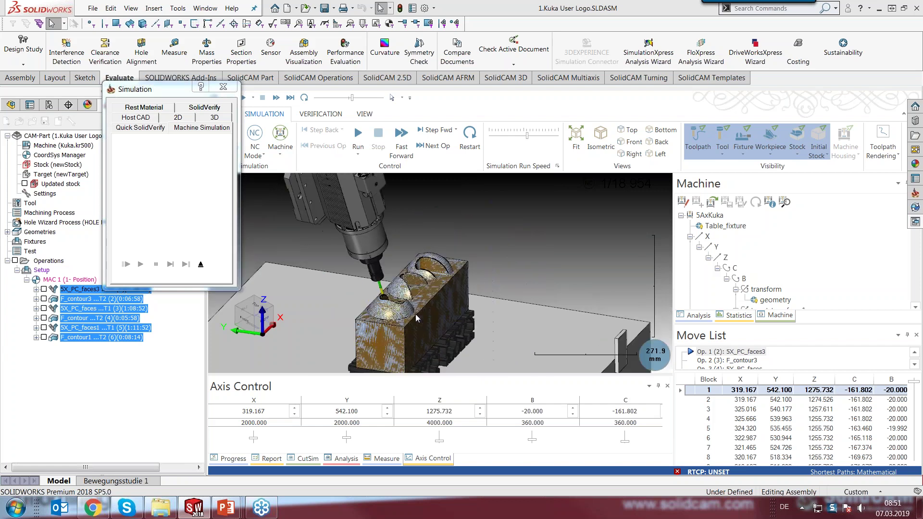
drag(416, 314, 409, 319)
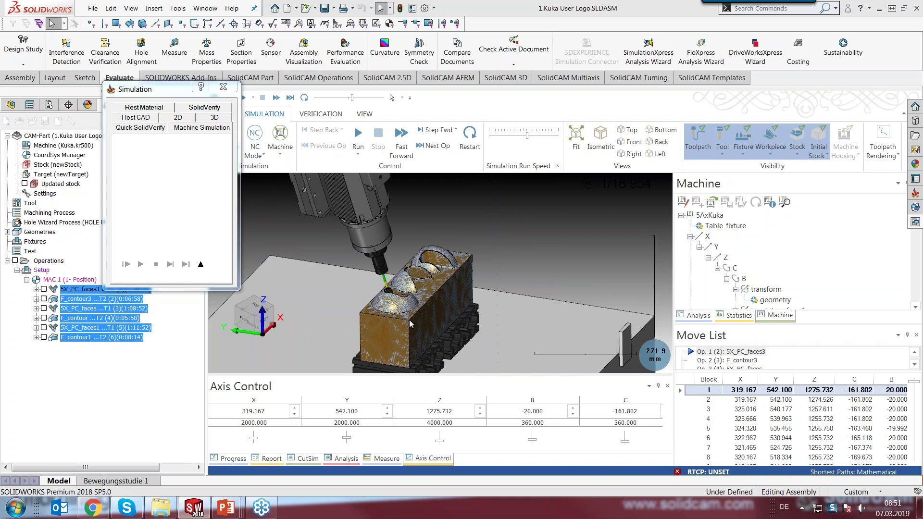
click(356, 135)
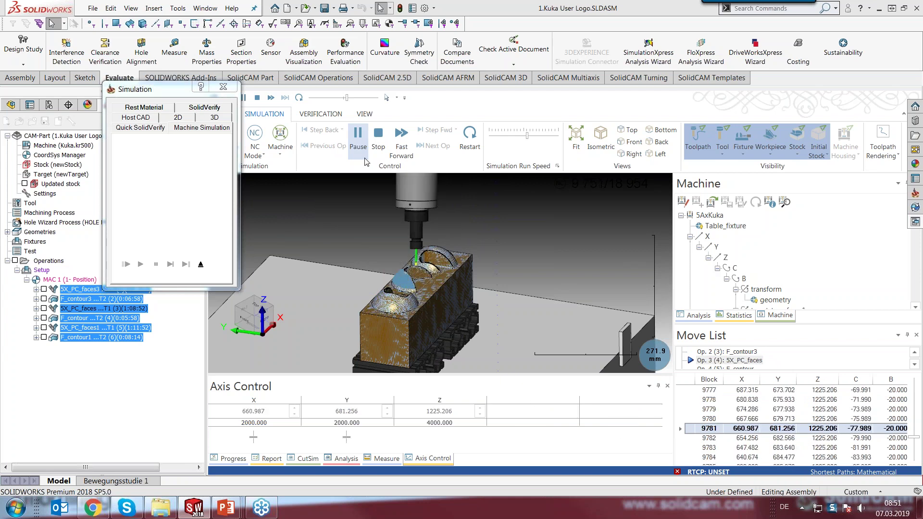
click(357, 136)
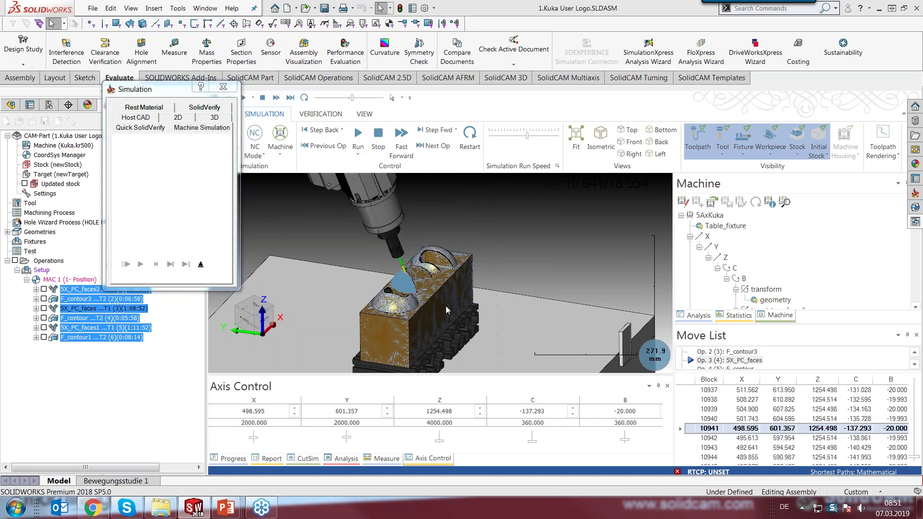
- Examine the clamping table and robot base around the workpiece, and exit the simulation
scroll(445, 311, down, 5)
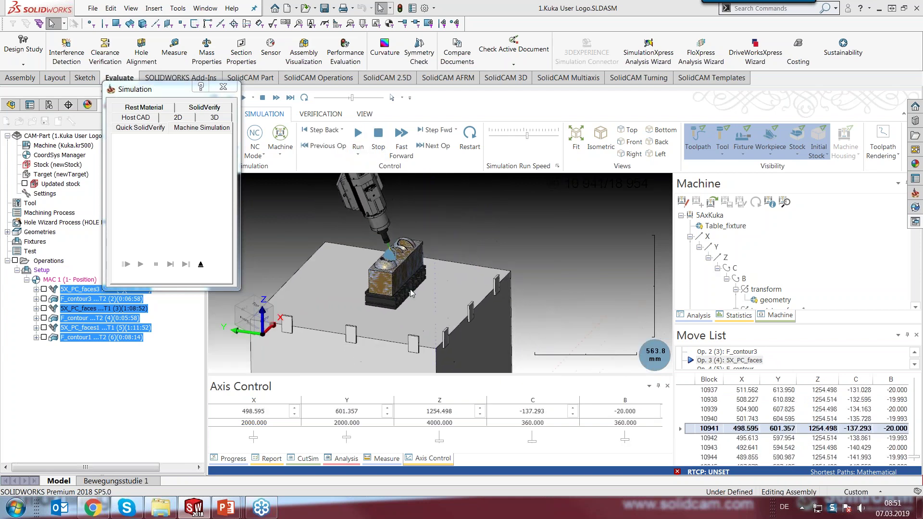
scroll(412, 298, down, 5)
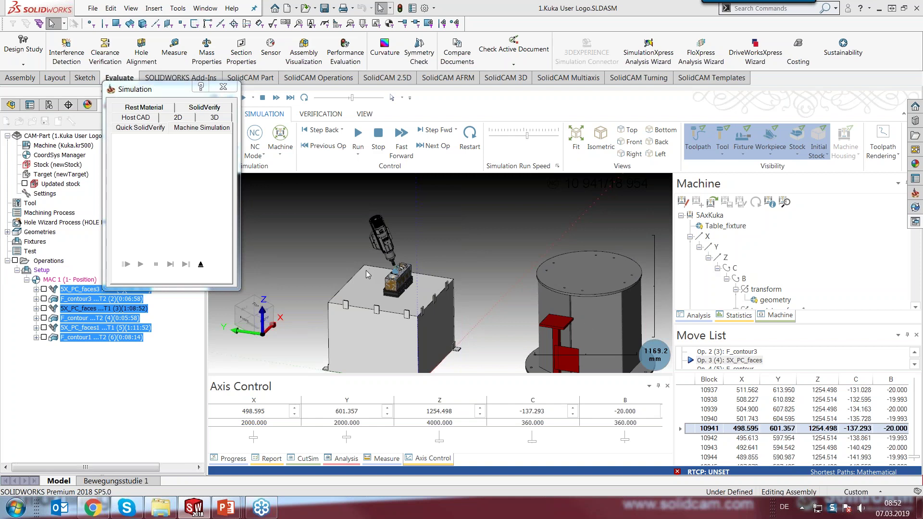
click(201, 265)
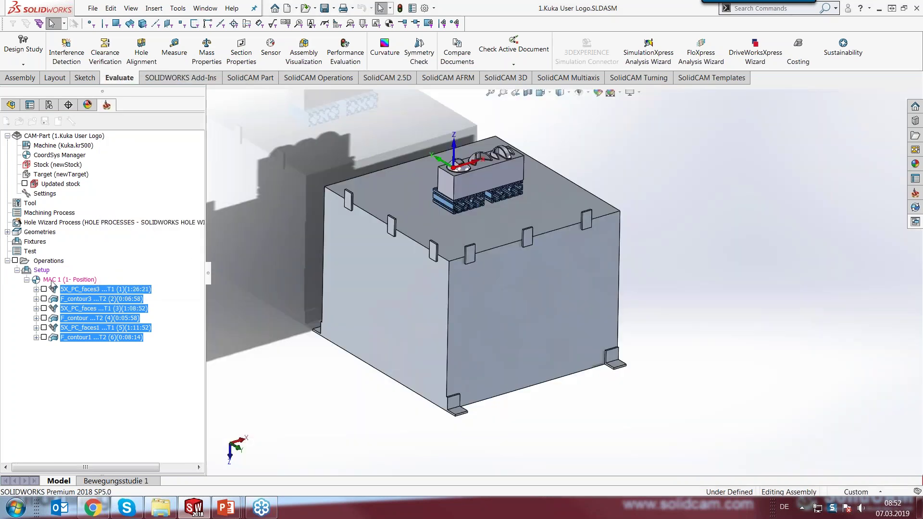
- Inspect the clamping fixture and robot base in the setup's machine preview, and close the preview and setup dialog
double_click(41, 270)
click(485, 328)
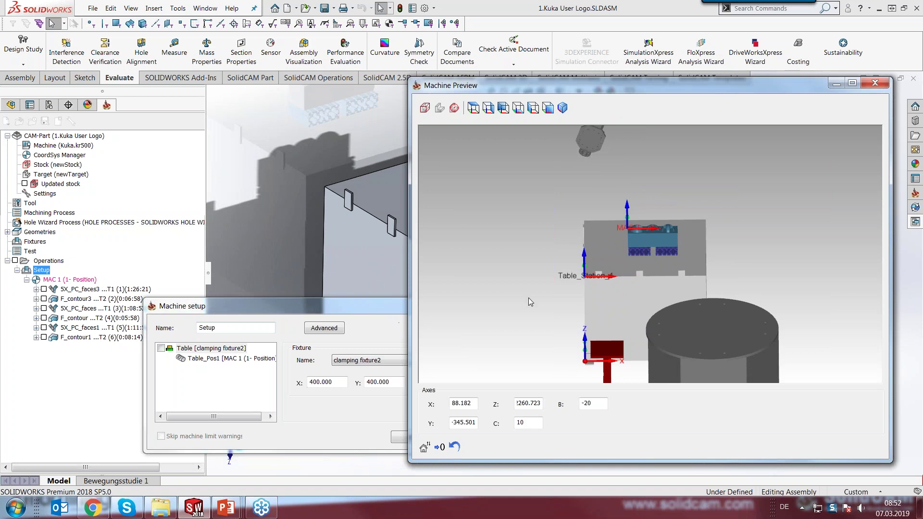
drag(674, 264, 650, 277)
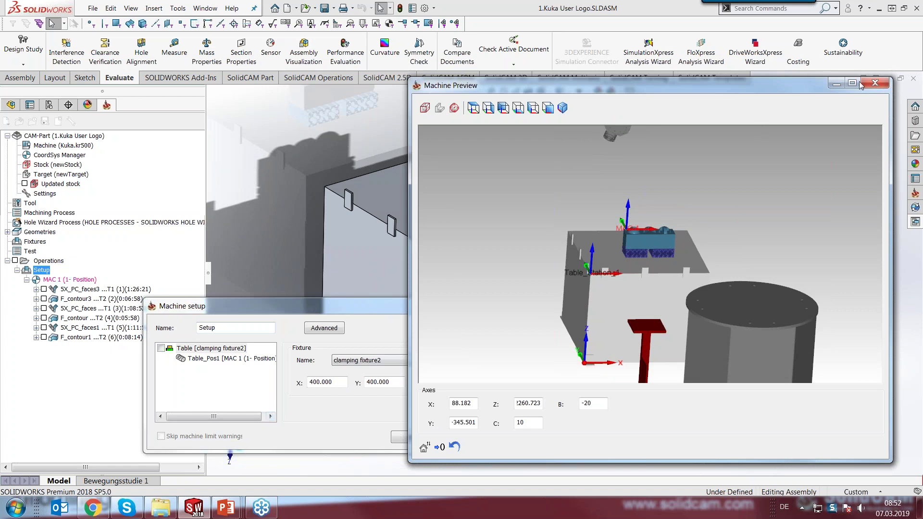
click(875, 84)
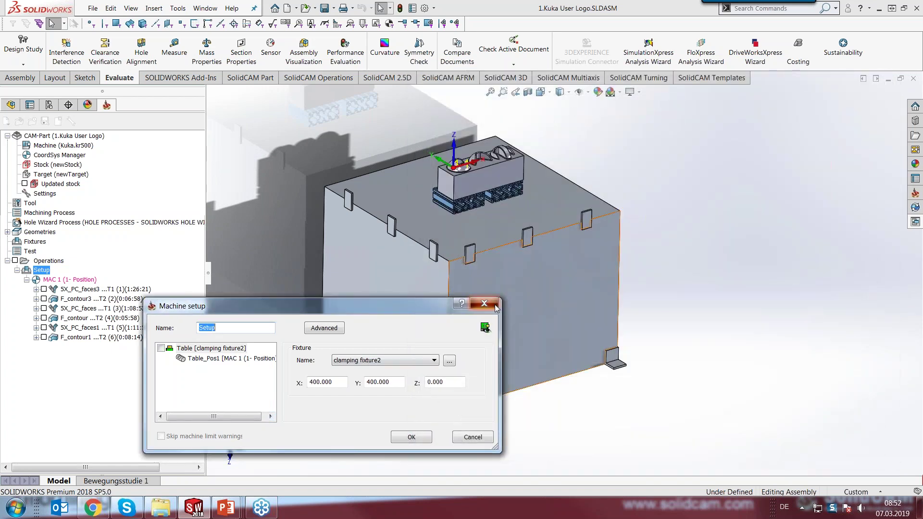
key(Return)
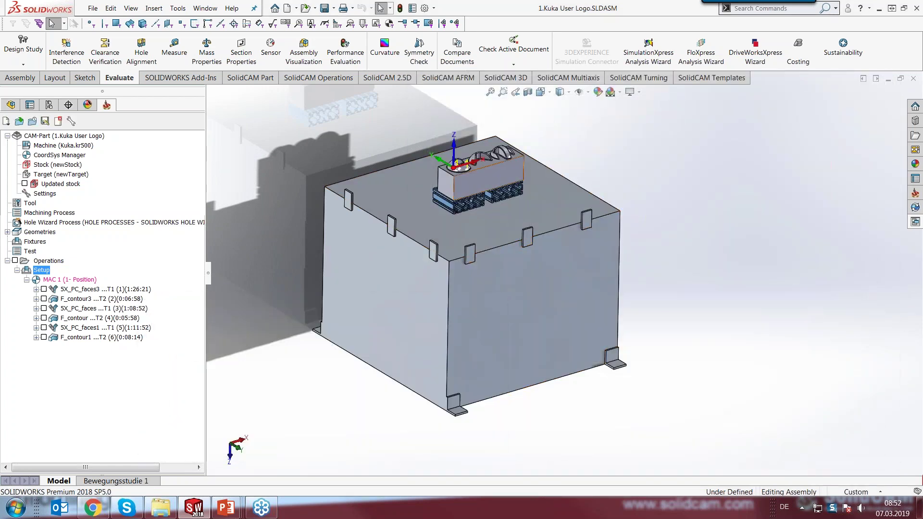
- Launch the Eureka G-code simulator for all operations of the CAM part
right_click(51, 263)
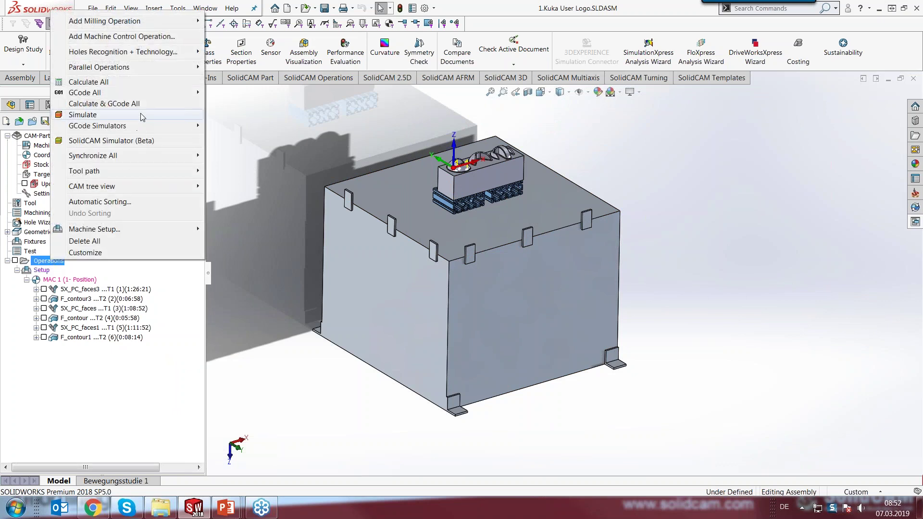
mouse_move(144, 126)
mouse_move(241, 129)
click(344, 125)
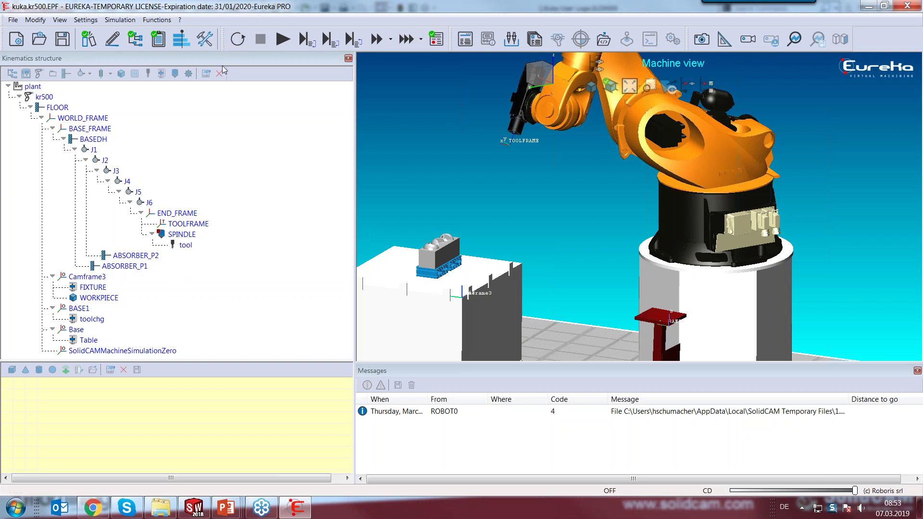
- Display the ROBOT0 program 1.KUKAUSERLOGO_1_NC and simulate the whole program
click(465, 43)
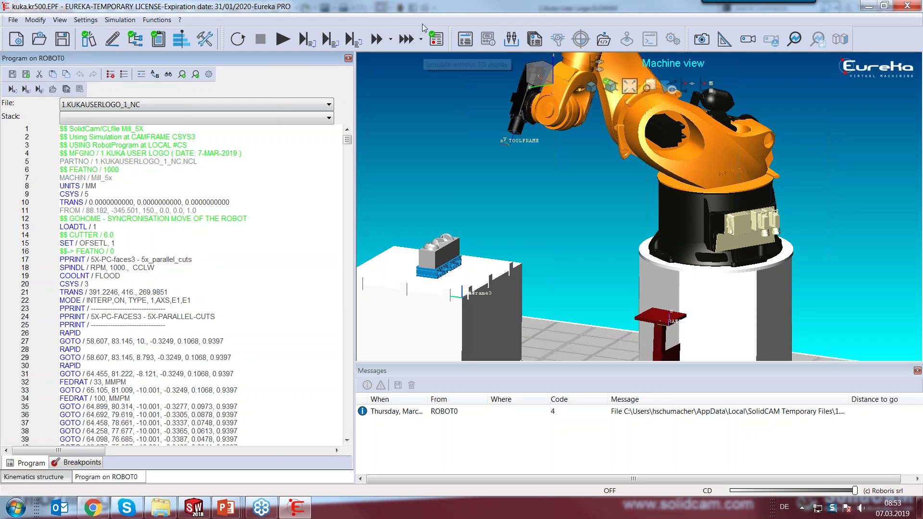
click(432, 37)
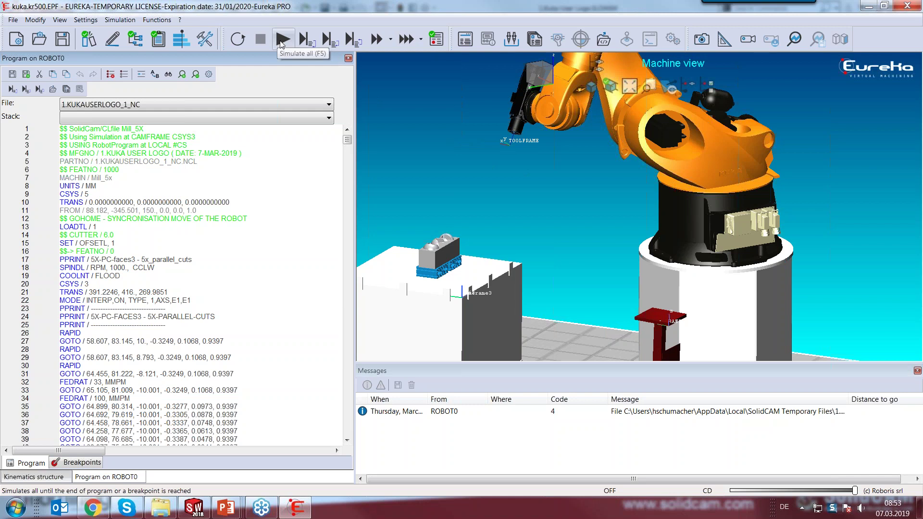
click(282, 40)
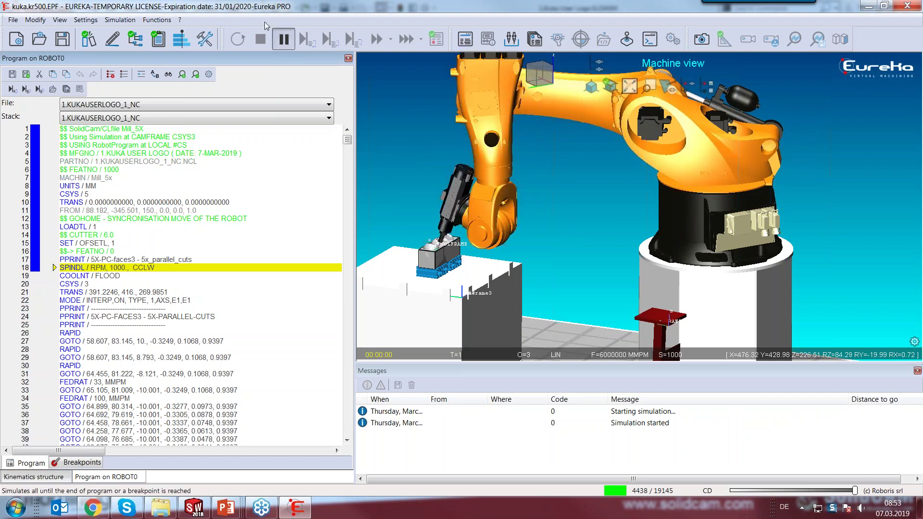
- Examine the robot's spindle and wrist in the machine view for the collision between joint 4 and the spindle
drag(481, 250, 462, 280)
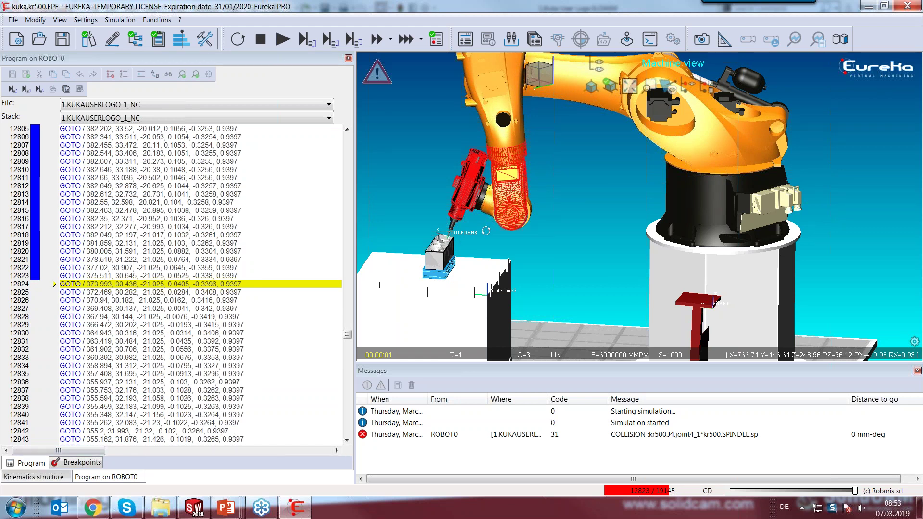
drag(486, 231, 472, 246)
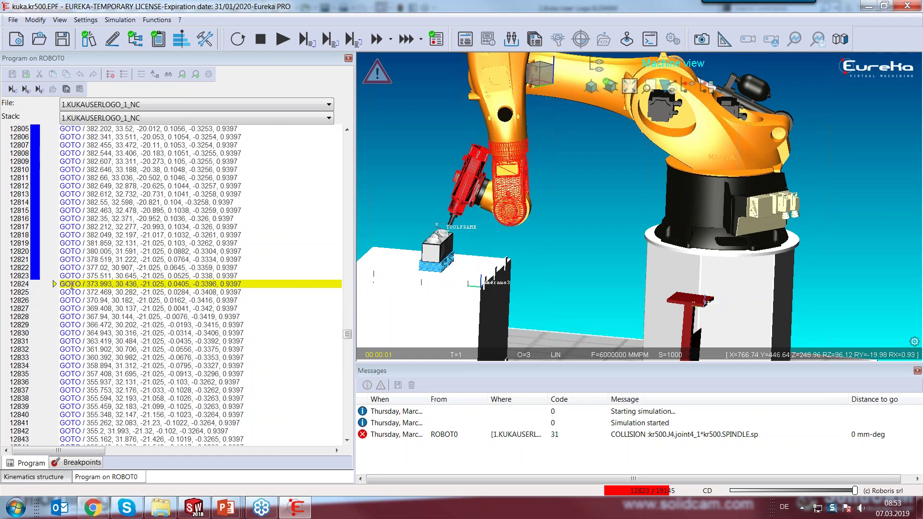
scroll(476, 158, up, 1)
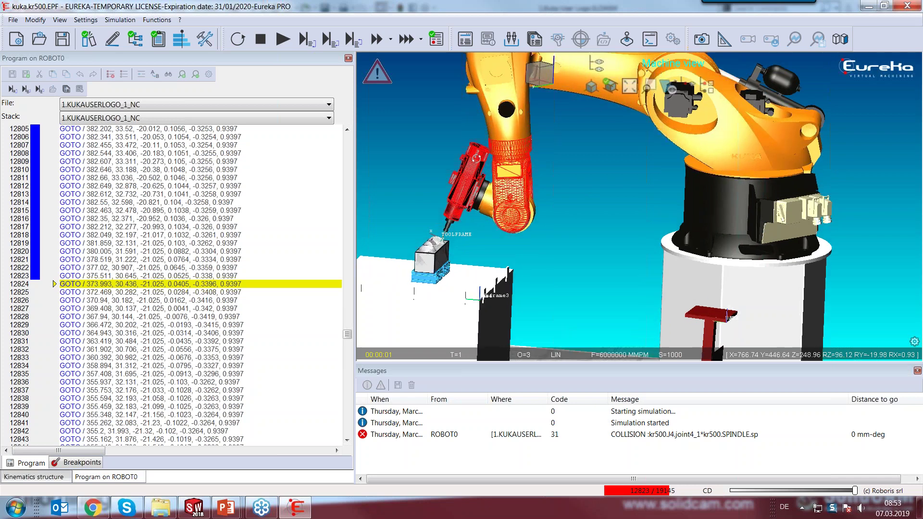
scroll(476, 158, up, 4)
scroll(454, 271, down, 2)
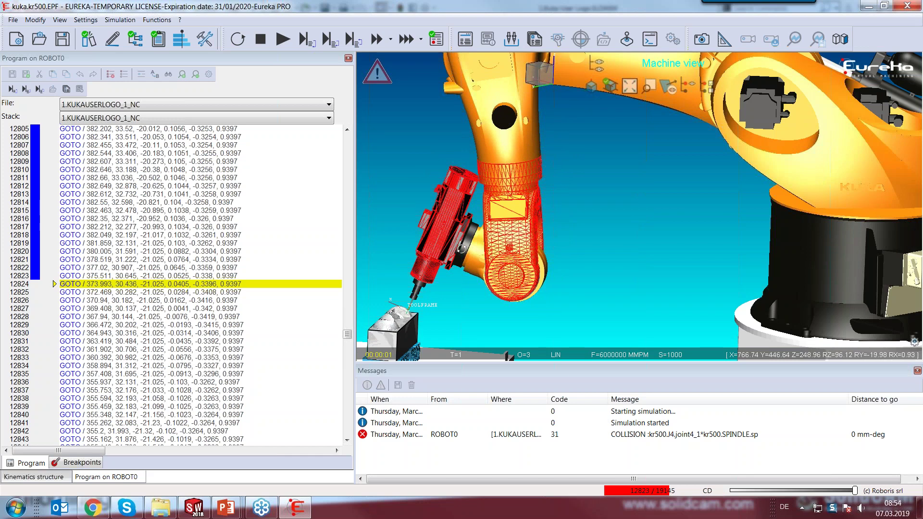
scroll(460, 249, down, 3)
drag(461, 248, 504, 229)
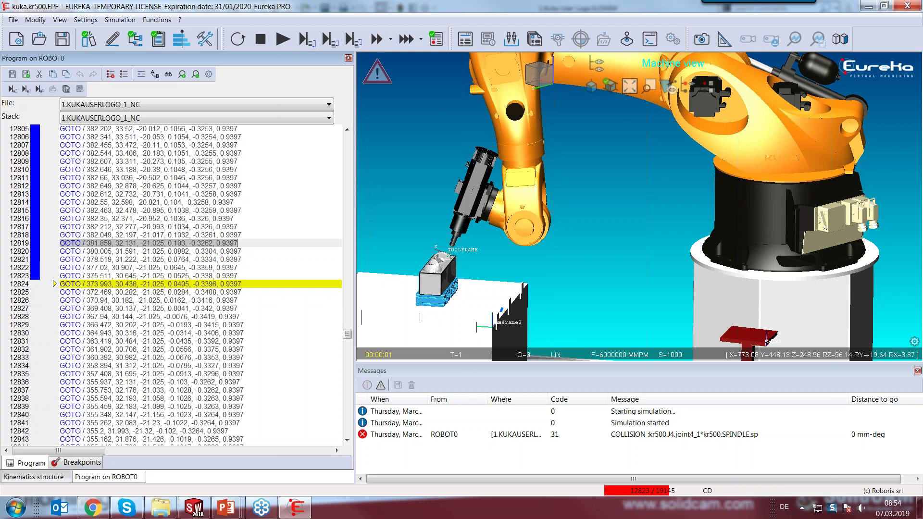
- Apply a ZRot angle of 79.3 to the GOTO on program line 12819
right_click(91, 231)
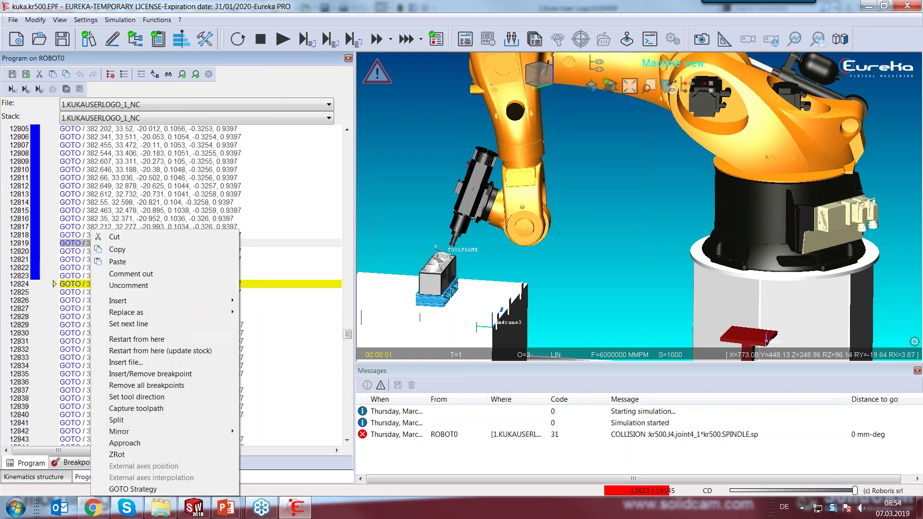
click(123, 456)
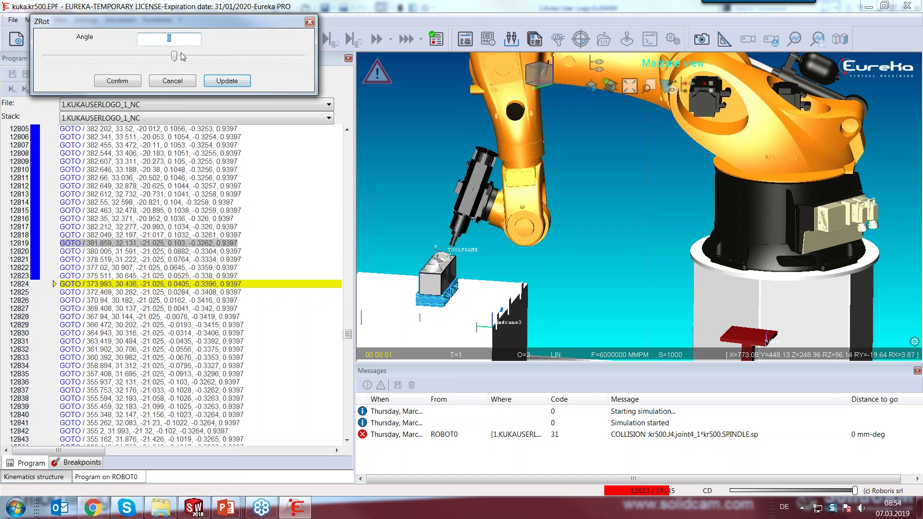
mouse_move(175, 58)
mouse_down()
mouse_move(152, 64)
mouse_move(183, 74)
mouse_up()
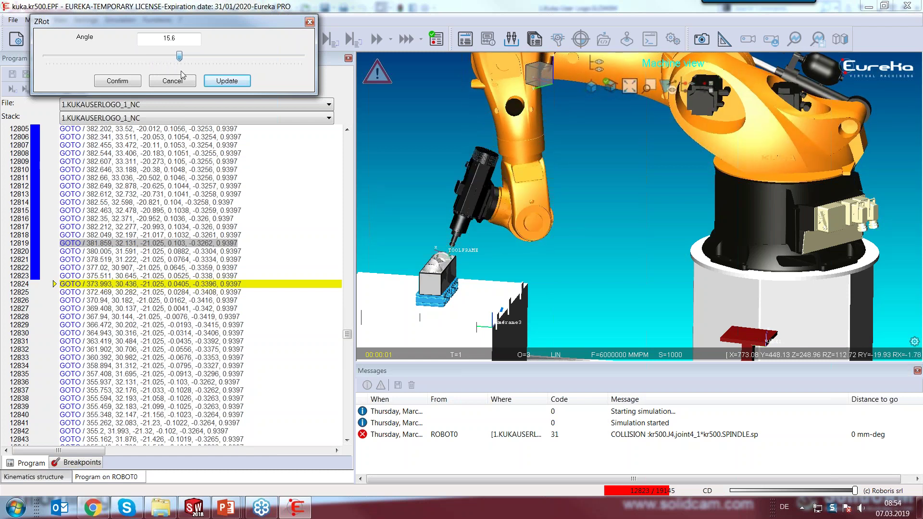
key(Left)
key(Left)
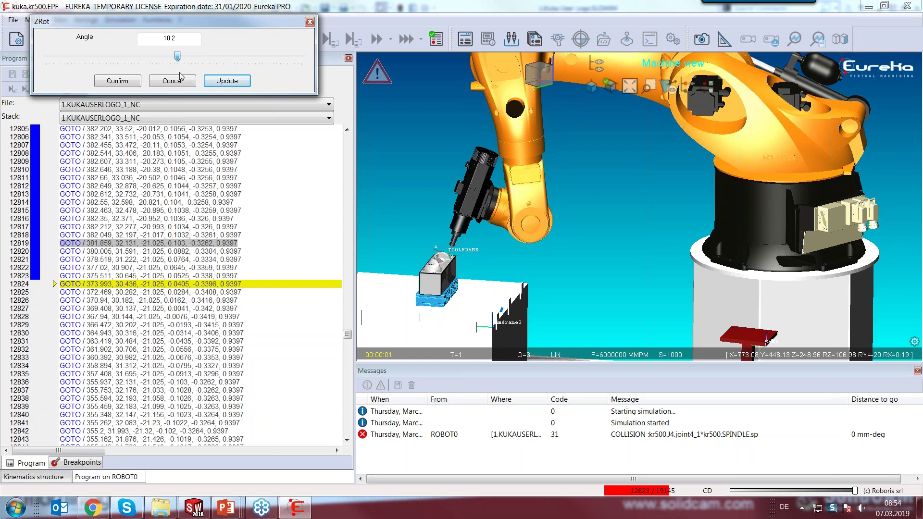
drag(182, 77, 205, 83)
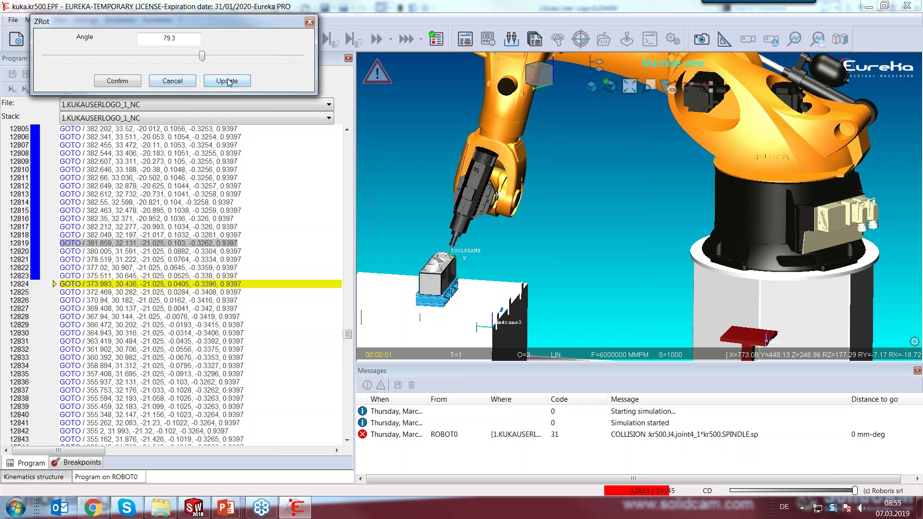
click(116, 81)
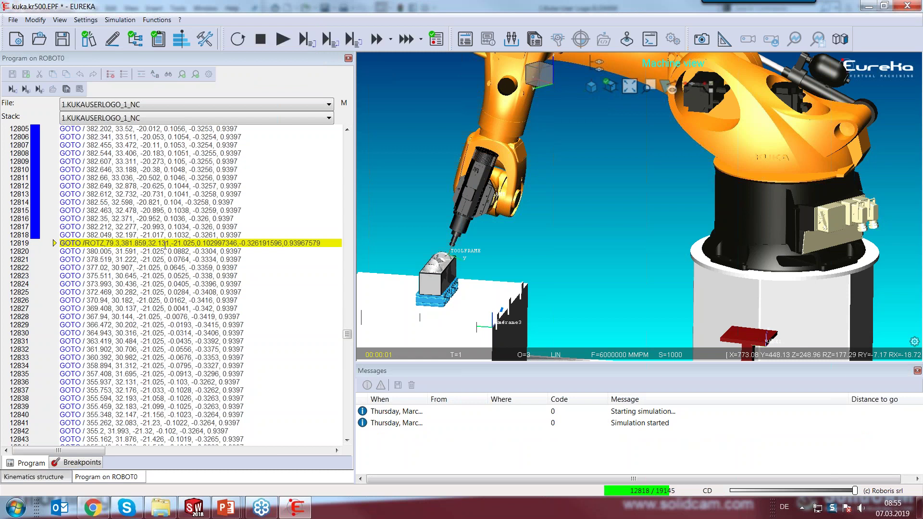
- Position the robot at line 12814, reduce the simulation speed to minimum, run the program past line 12819 and pause it
click(104, 202)
double_click(104, 202)
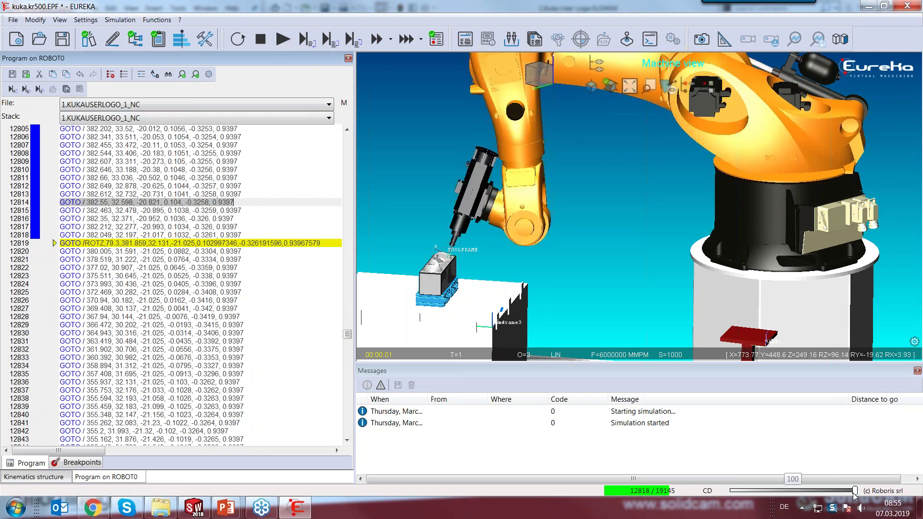
drag(854, 490, 784, 490)
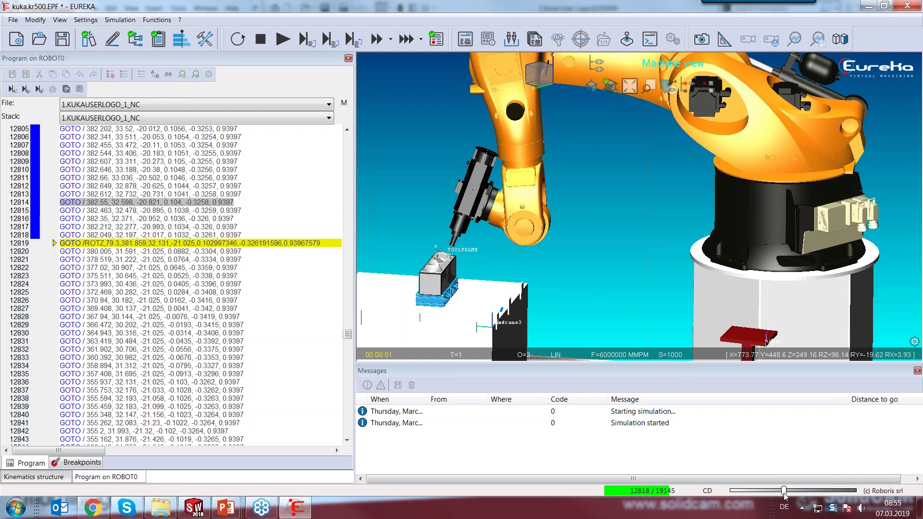
drag(783, 491, 731, 490)
click(282, 40)
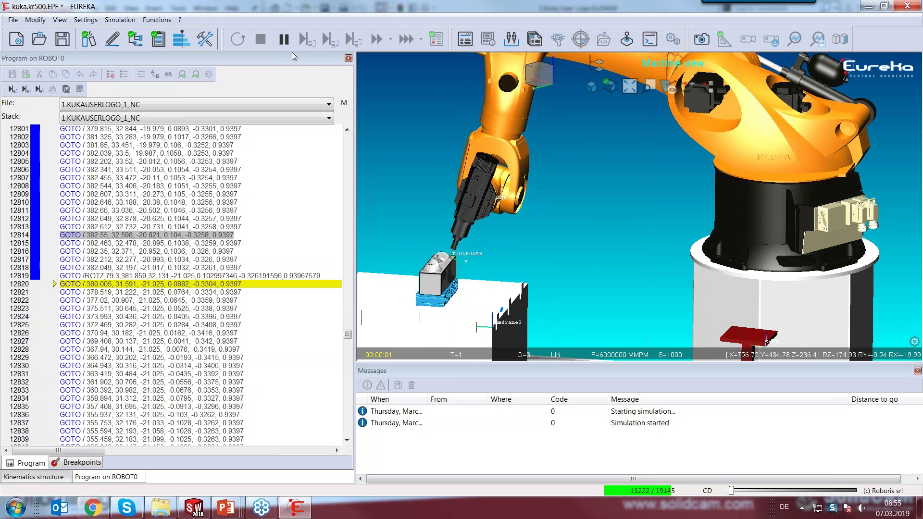
click(284, 39)
- Find the start of the F-contour profile operation in the program and move the robot to its first GOTO on line 11105
drag(348, 341, 350, 310)
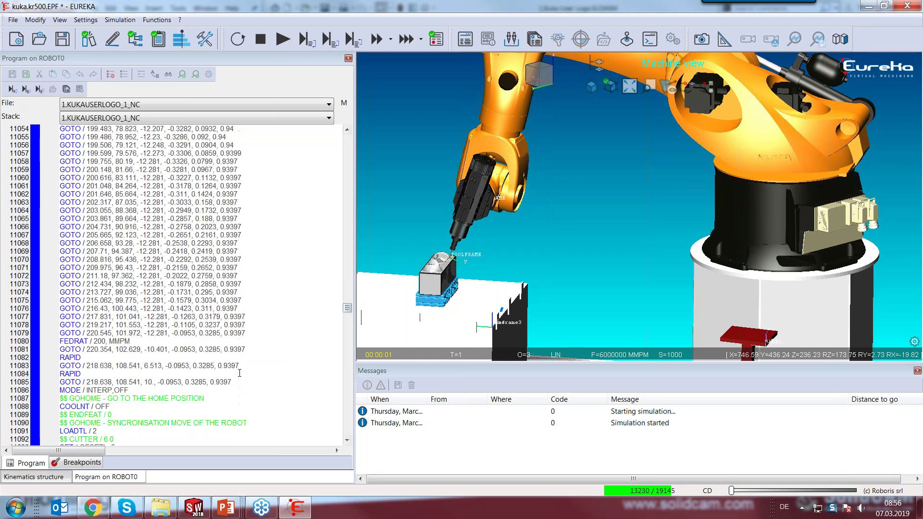
scroll(234, 355, down, 8)
scroll(234, 355, down, 2)
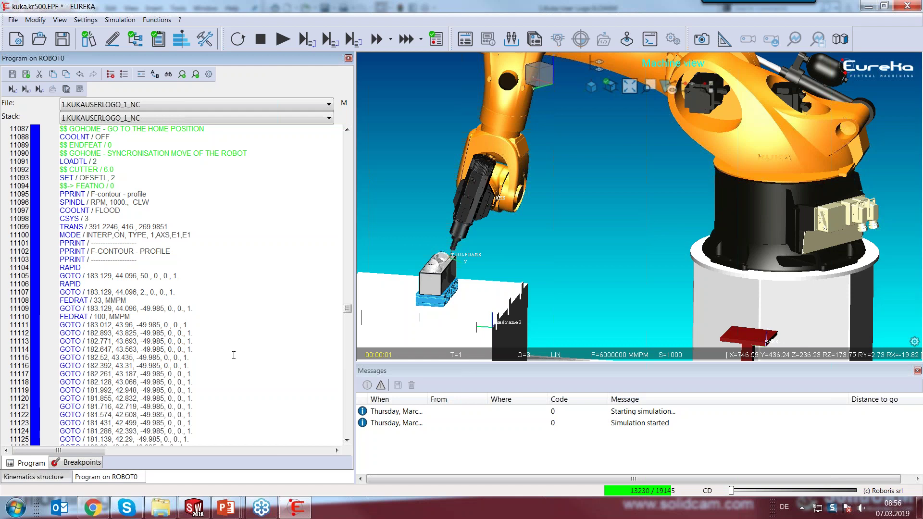
click(103, 275)
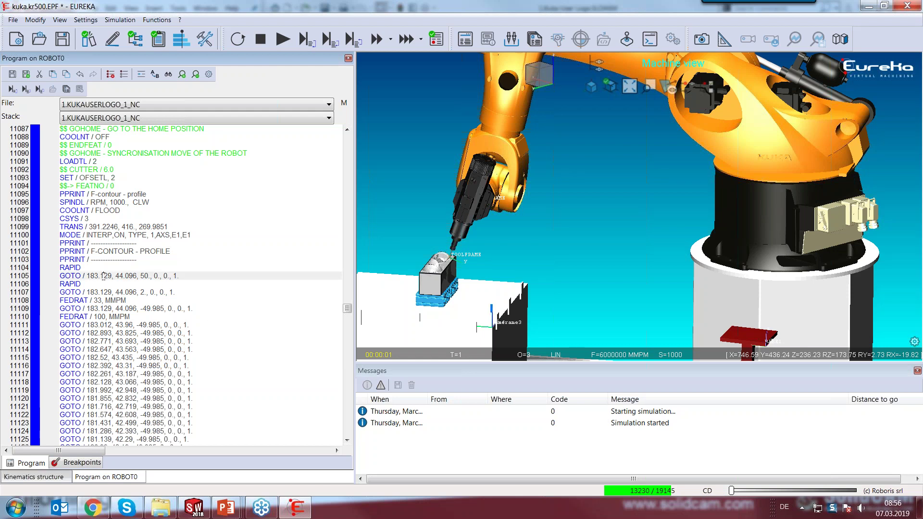
double_click(102, 275)
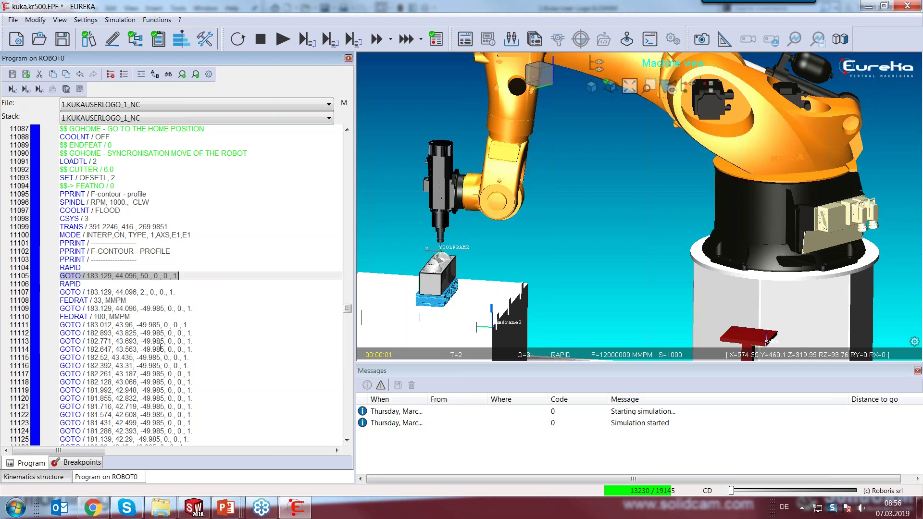
scroll(307, 414, down, 1)
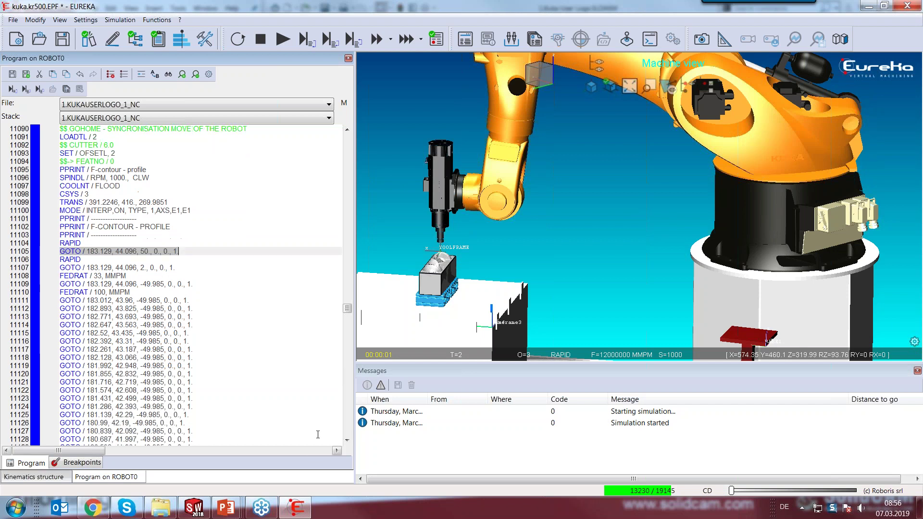
- Locate the start of the 5X-PC-faces1 parallel cuts operation and move the robot to its first GOTO on line 11998
drag(350, 434, 349, 434)
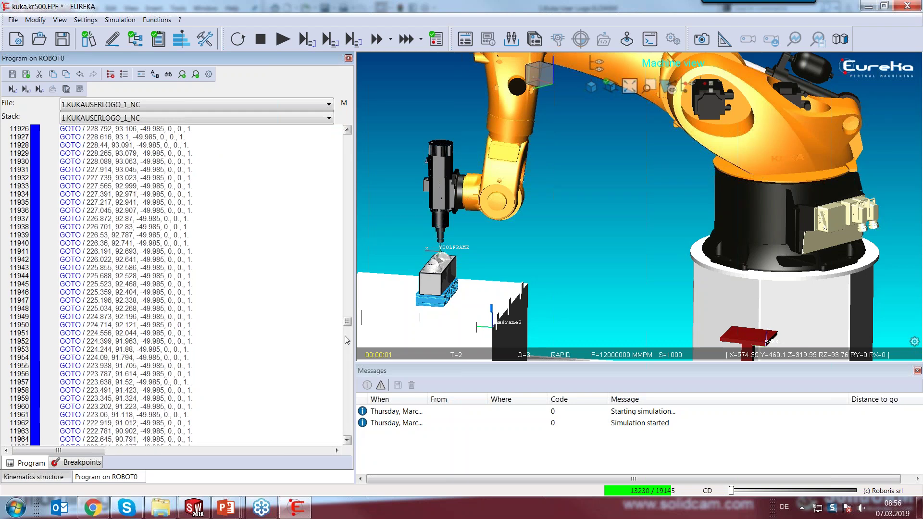
drag(347, 326, 347, 345)
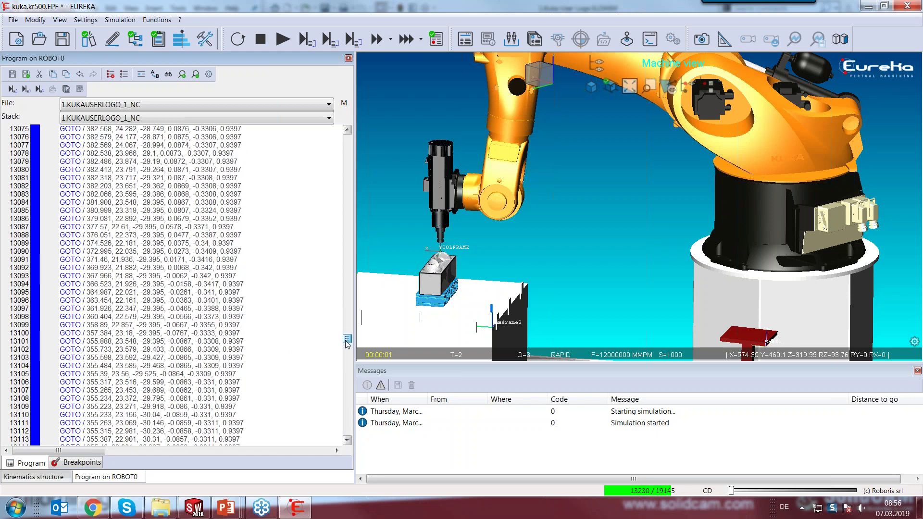
scroll(304, 298, up, 11)
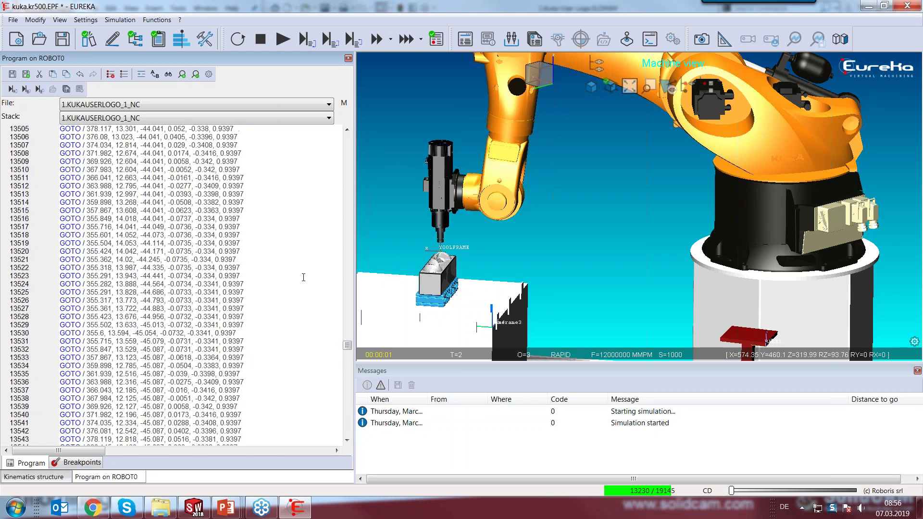
click(348, 141)
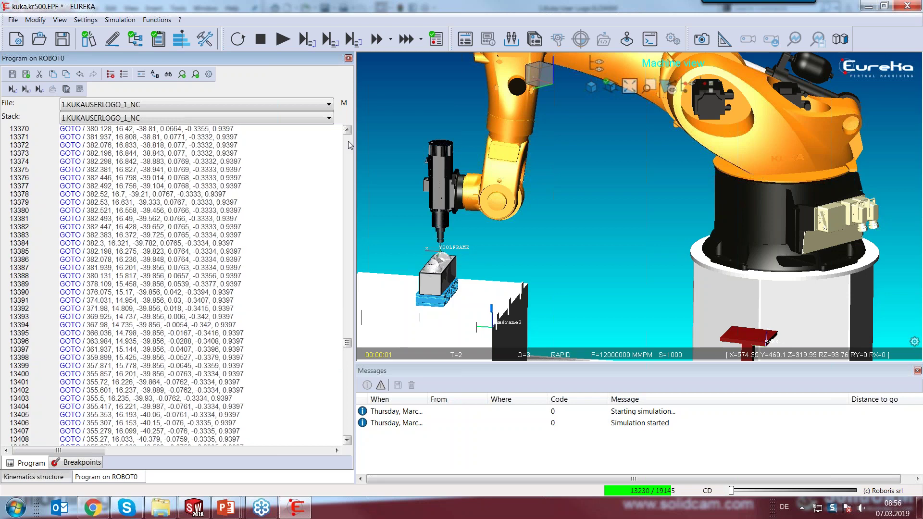
click(348, 147)
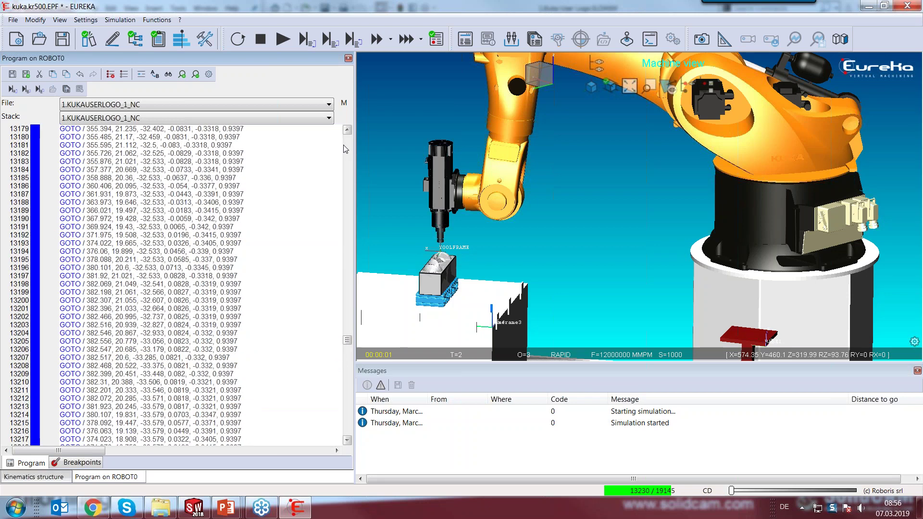
scroll(348, 147, up, 1)
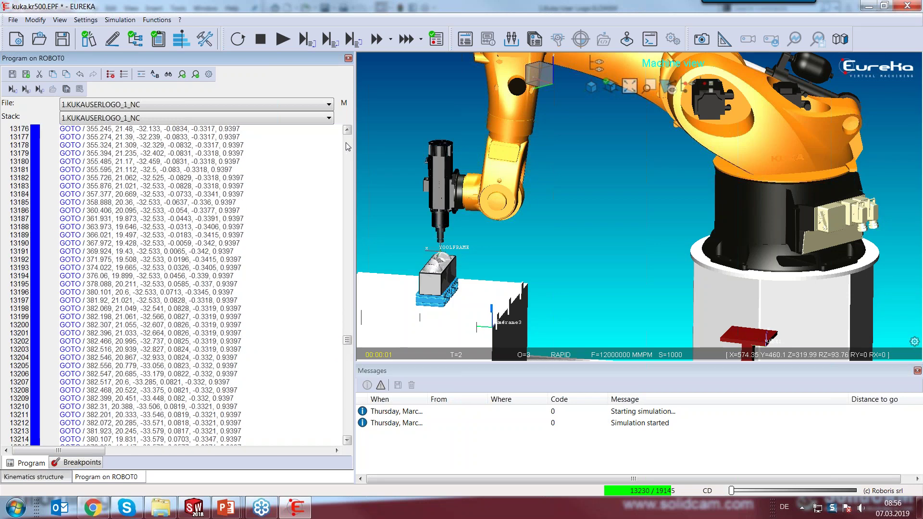
click(343, 142)
click(343, 143)
click(343, 142)
click(343, 142)
click(345, 144)
click(345, 145)
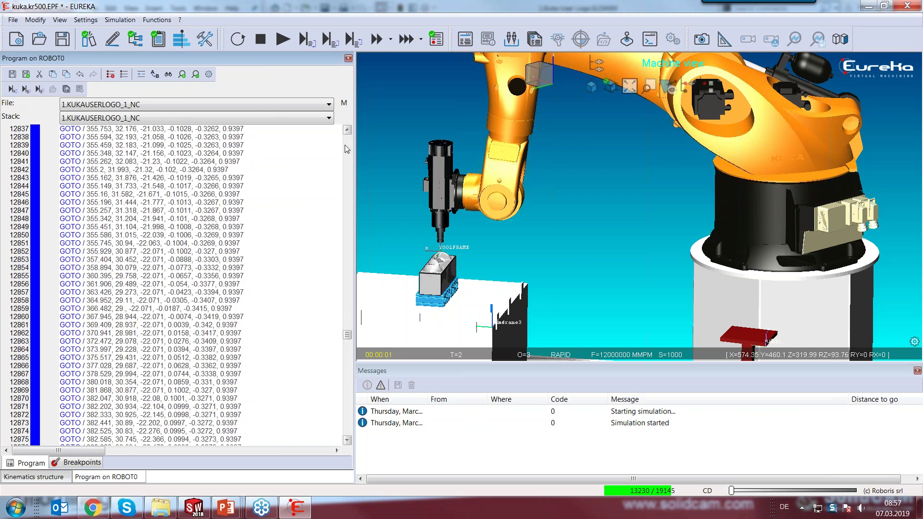
click(344, 145)
click(344, 145)
click(350, 144)
click(350, 145)
click(350, 145)
click(350, 144)
click(350, 144)
click(350, 144)
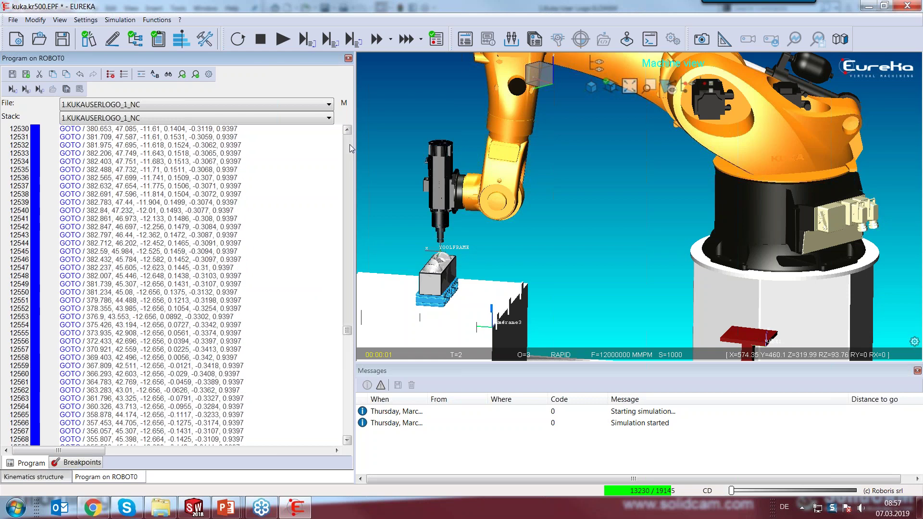
click(350, 144)
click(350, 144)
click(350, 144)
click(350, 145)
click(350, 144)
click(350, 145)
click(350, 144)
click(350, 145)
scroll(350, 145, up, 20)
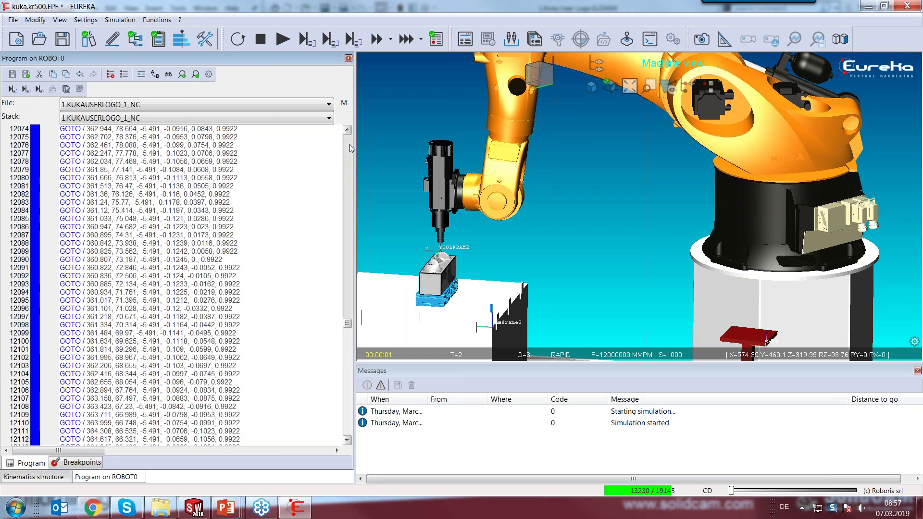
scroll(220, 361, down, 20)
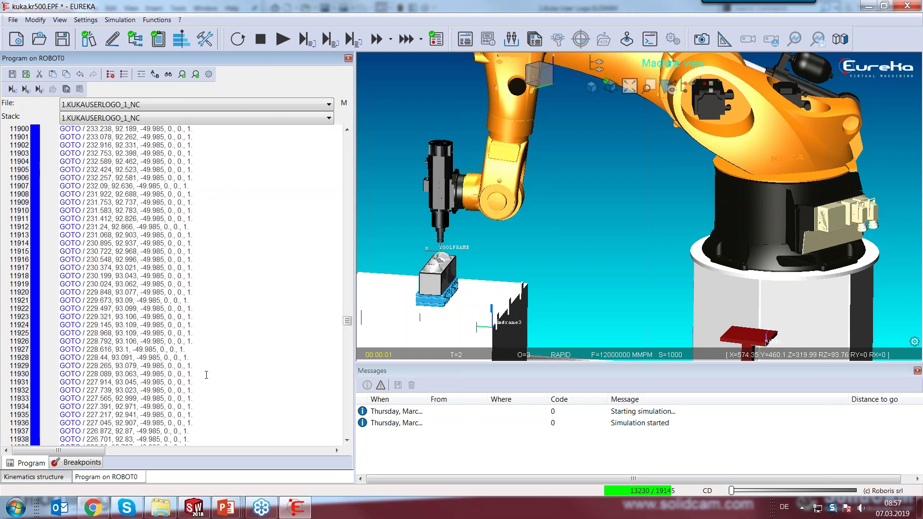
scroll(183, 397, down, 9)
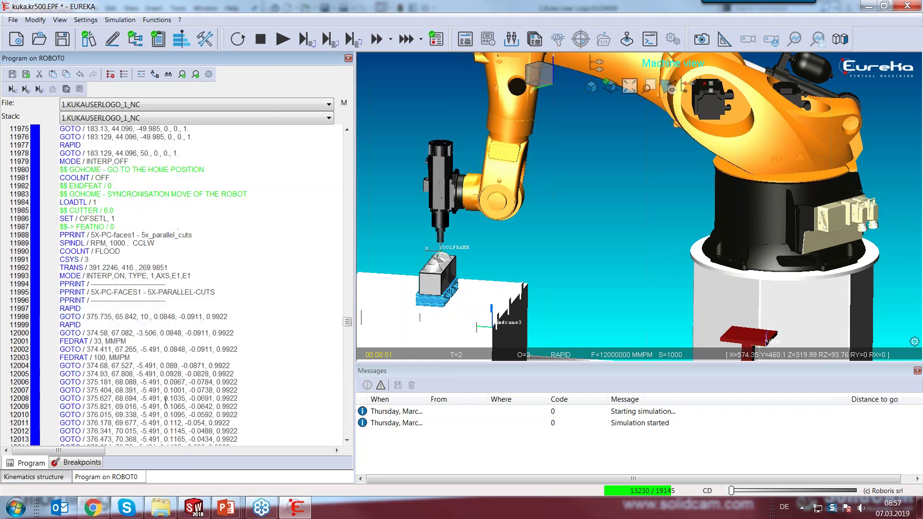
double_click(99, 243)
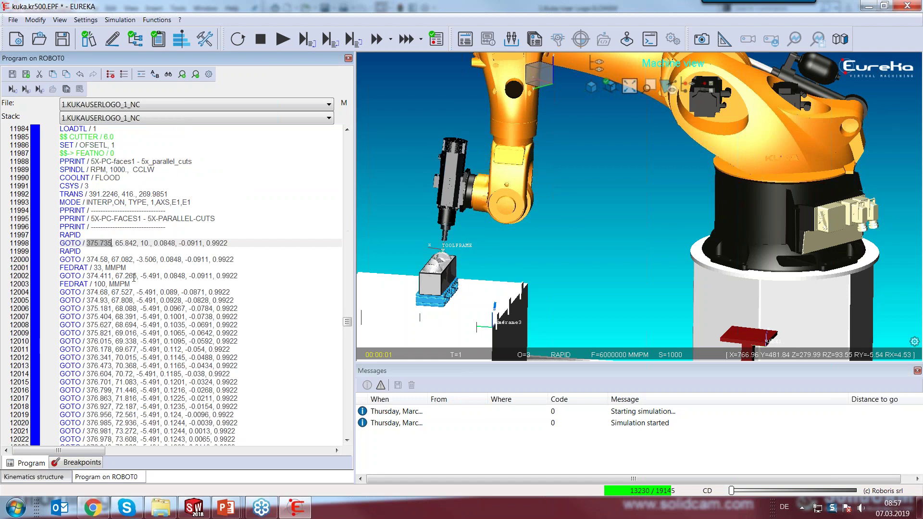
- Use Approach on line 11998 to rotate the robot around the tool until J4 is about 87.78, and accept the pose
right_click(120, 244)
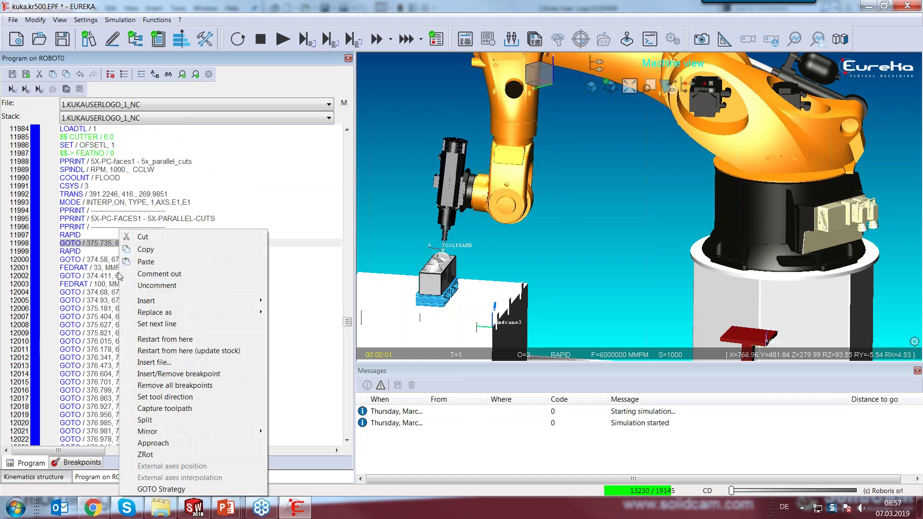
click(153, 443)
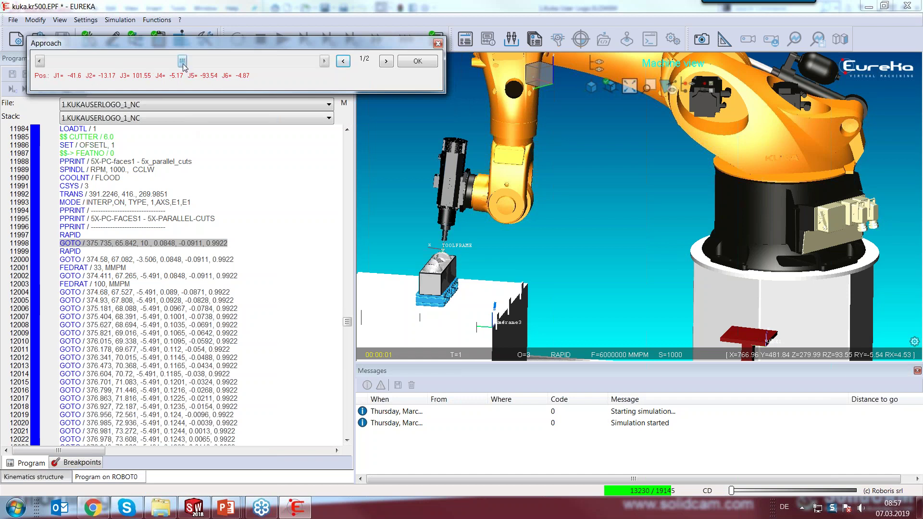
drag(184, 66, 244, 50)
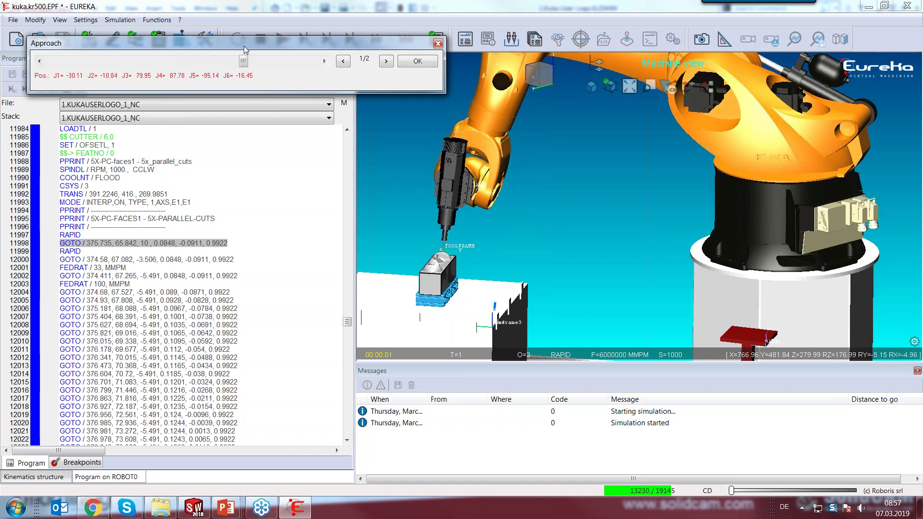
click(417, 61)
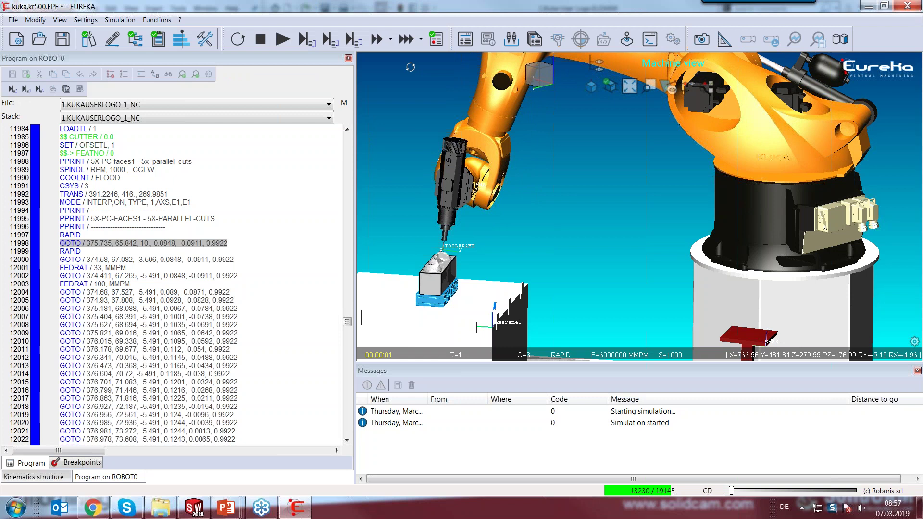
- Replace the GOTO on line 11998 with a MOVEJ (joints) move using the current robot pose
right_click(118, 244)
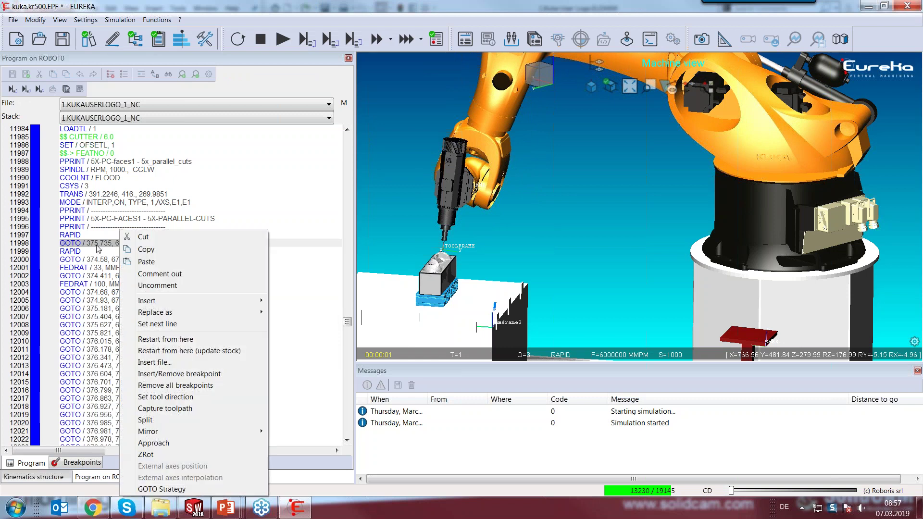
key(Escape)
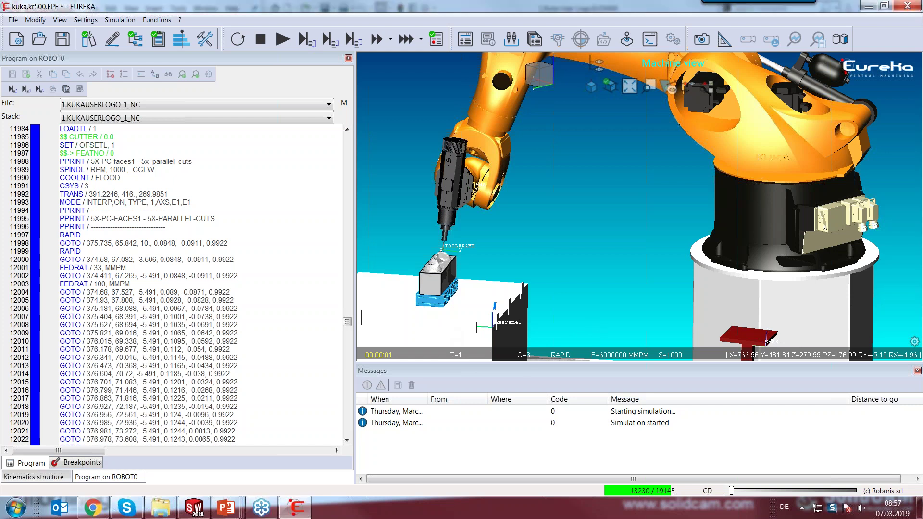
right_click(108, 245)
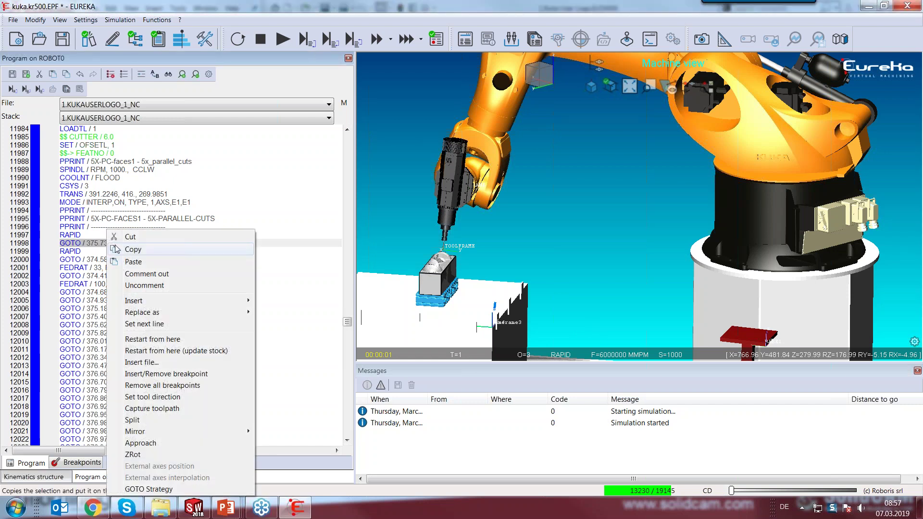
mouse_move(144, 314)
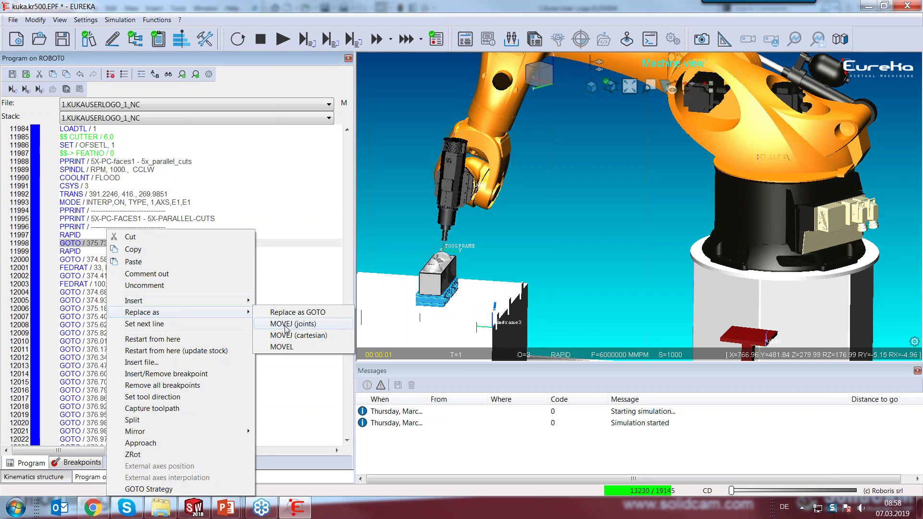
click(286, 324)
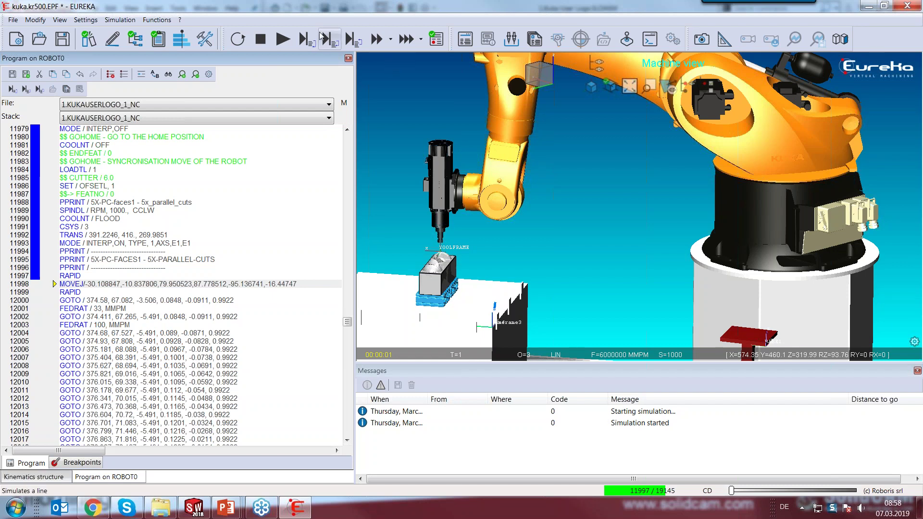
- Run the simulation through the 5X-PC-faces1 operation from the MOVEJ on line 11998, raising the simulation speed
click(283, 40)
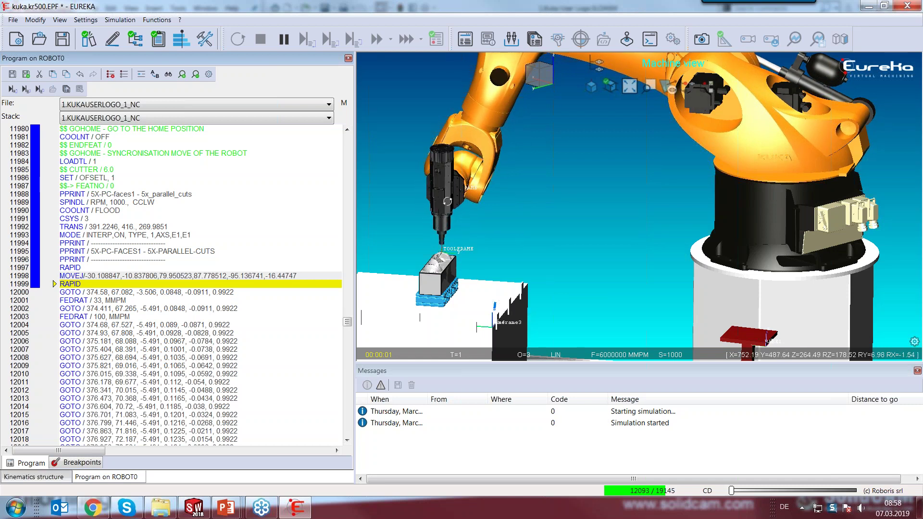
click(766, 490)
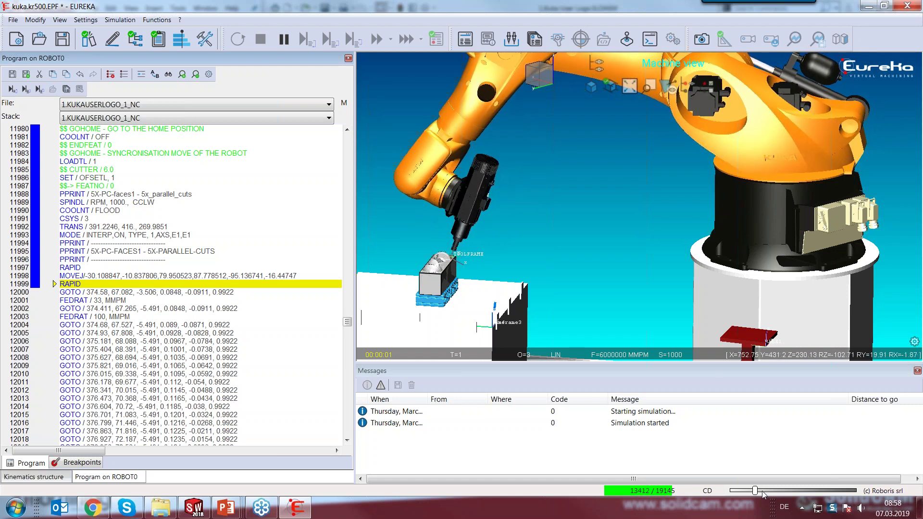
click(778, 492)
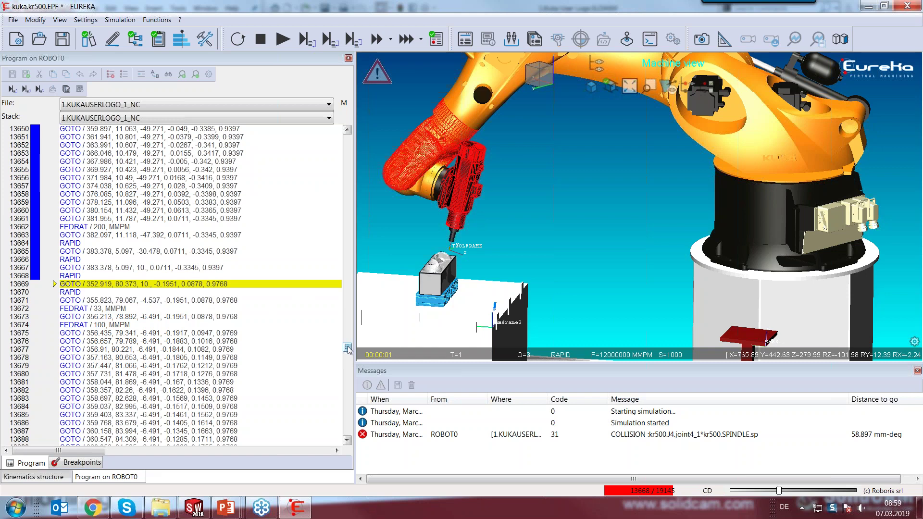
- Return to the MOVEJ on line 11998 at the start of 5X-PC-faces1 and put the robot in that pose
drag(348, 348, 348, 320)
scroll(272, 396, down, 20)
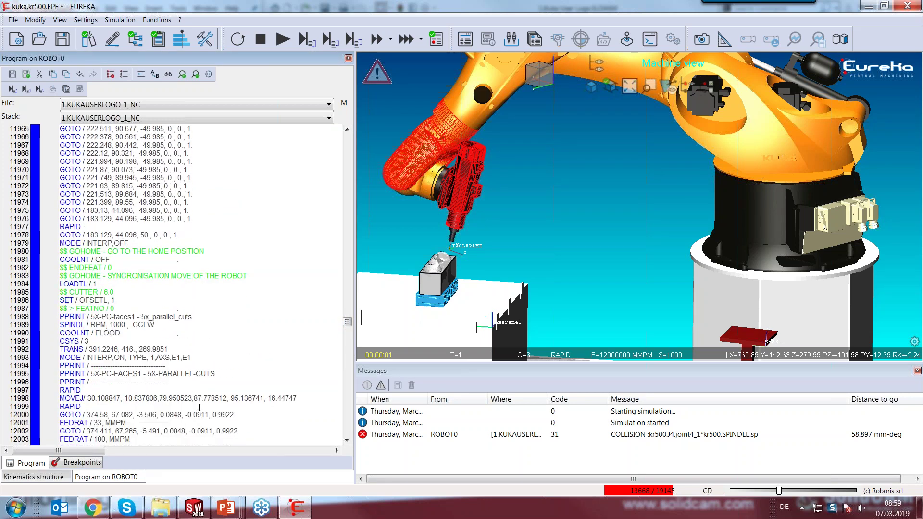
scroll(199, 407, down, 4)
double_click(212, 300)
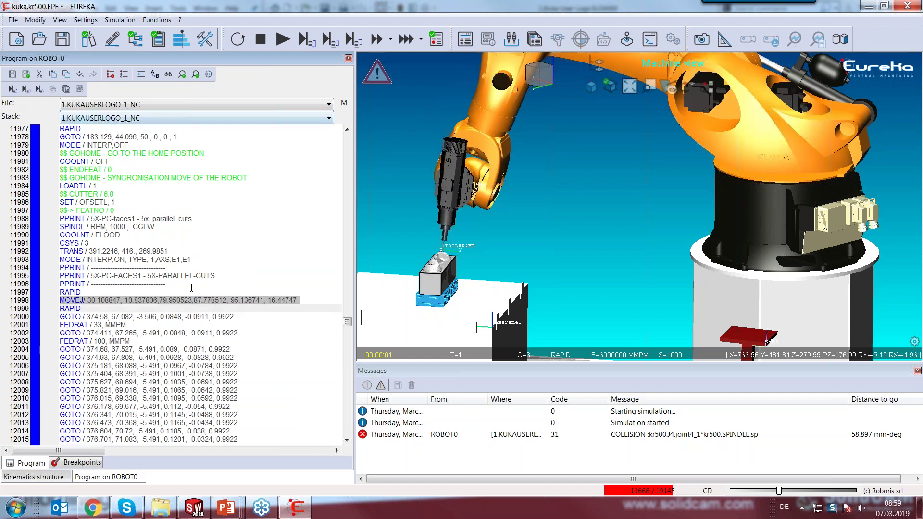
right_click(136, 302)
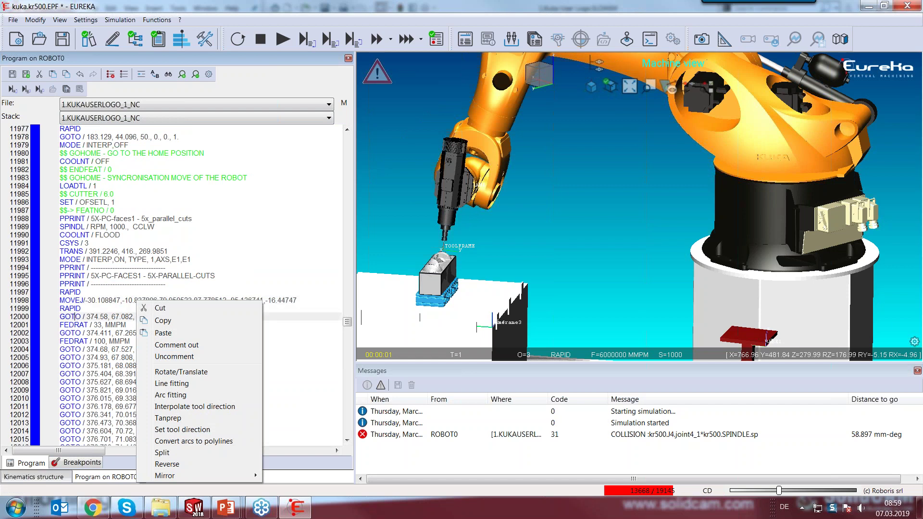
key(Escape)
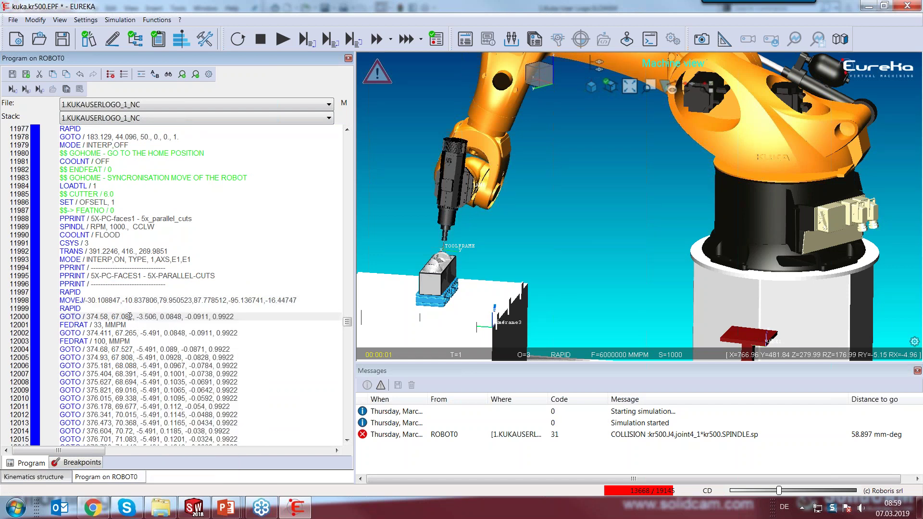
click(254, 299)
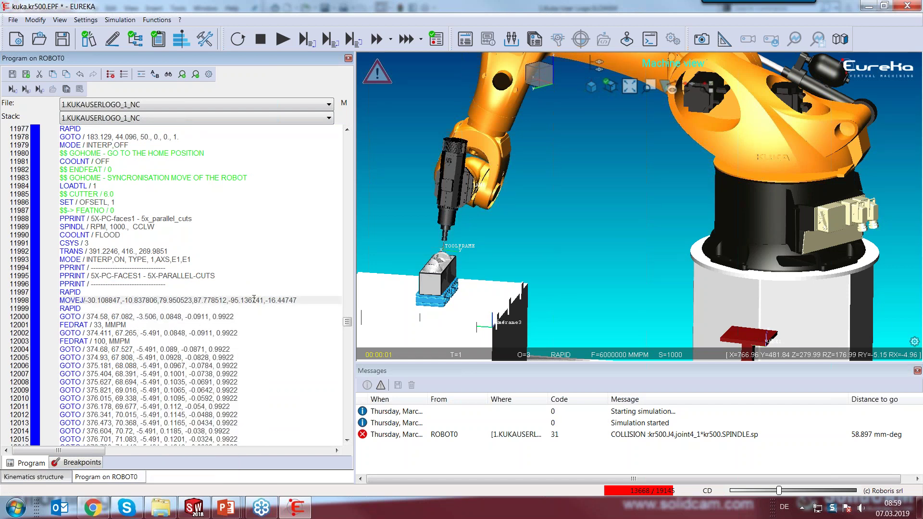
right_click(288, 301)
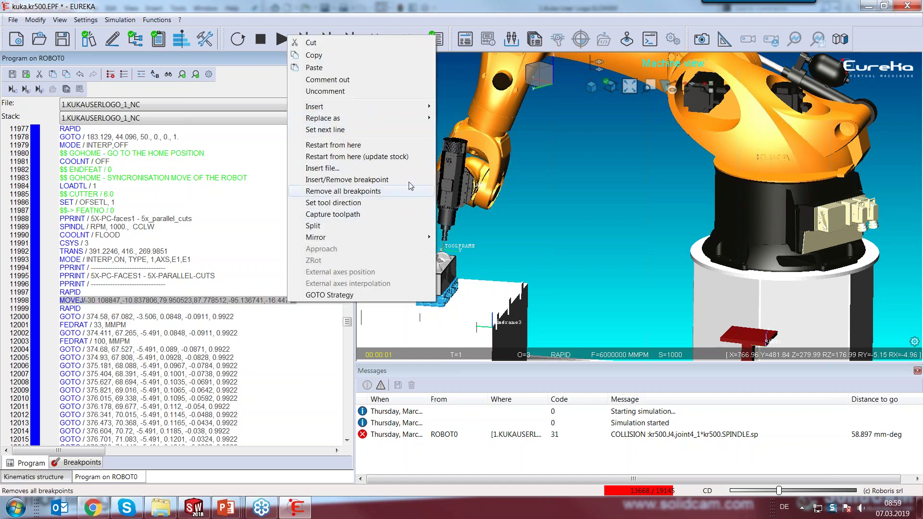
click(448, 87)
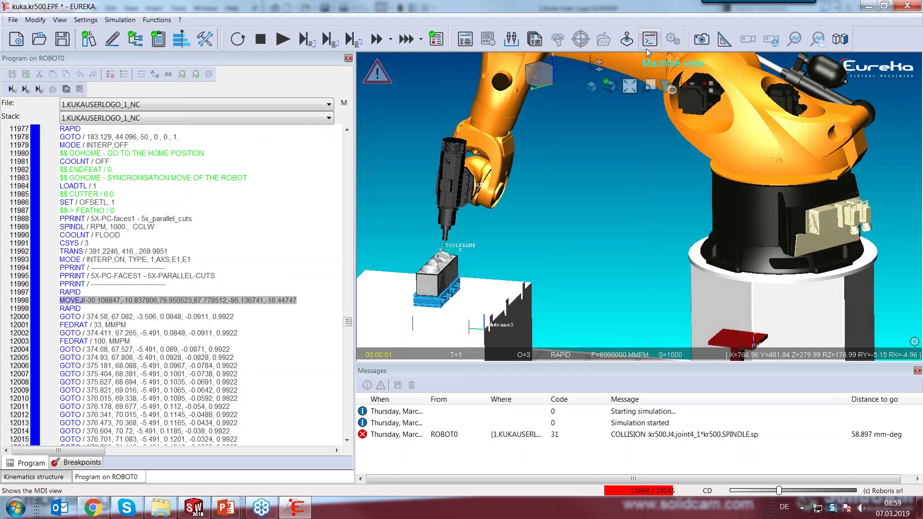
- Open the robot jog controls and set J4 to about 73.26 and J5 to about -87.64 degrees
click(627, 40)
mouse_move(749, 42)
mouse_down()
mouse_move(749, 96)
mouse_move(726, 100)
mouse_move(735, 105)
mouse_up()
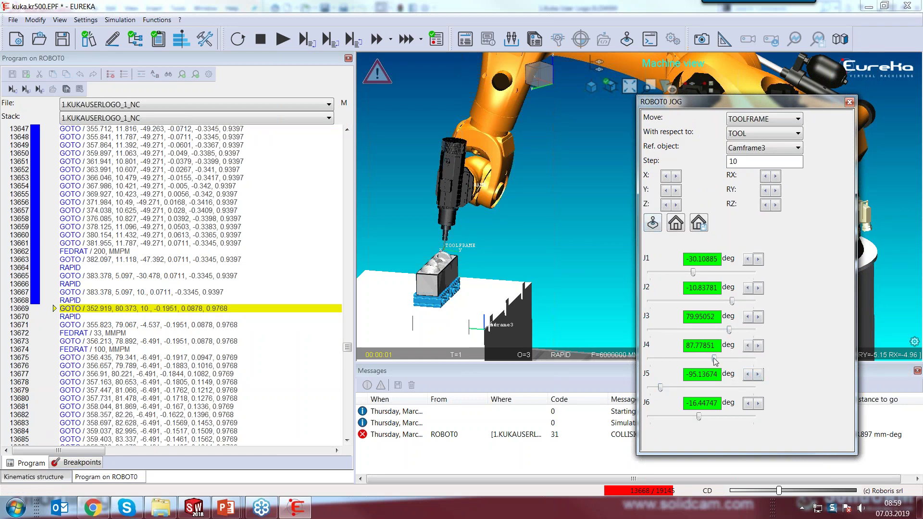
drag(715, 359, 714, 365)
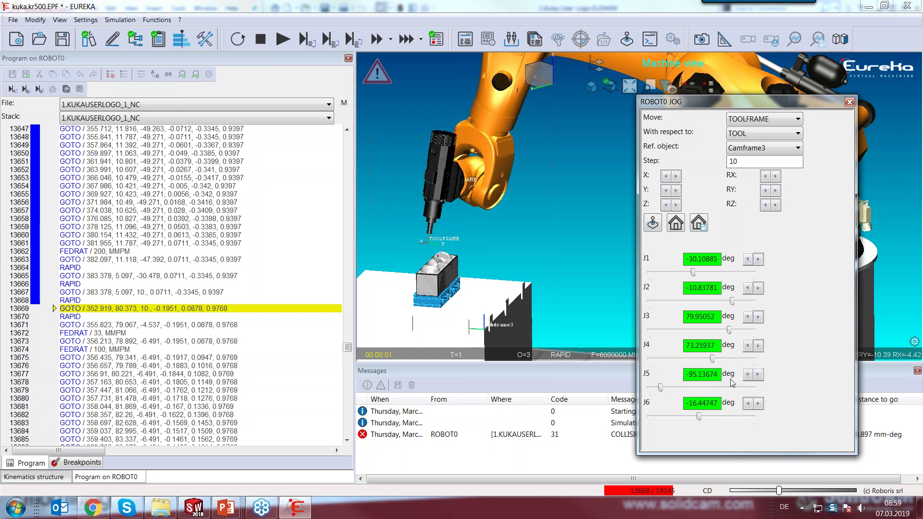
drag(662, 388, 664, 387)
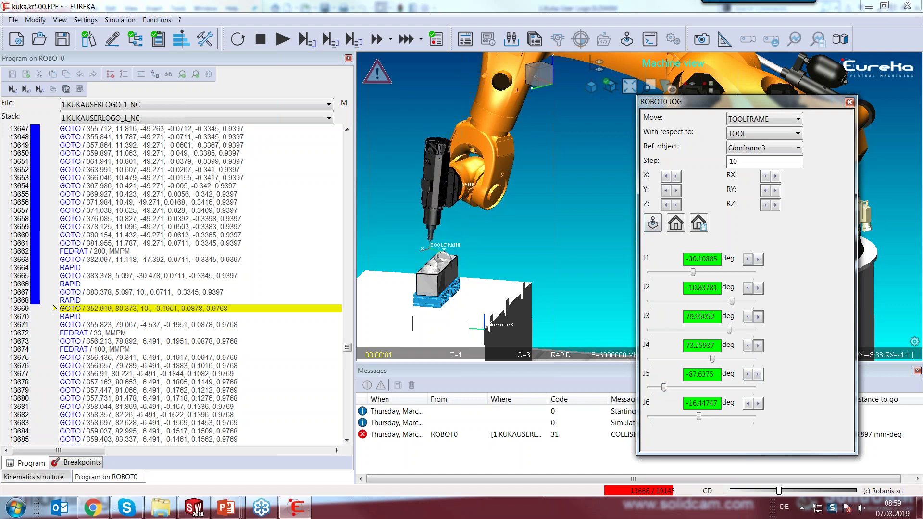
- Jog the TOOLFRAME along the tool's Y and Z axes in steps of 10 until J3 is about 91.22 and J5 about -89.33
click(675, 191)
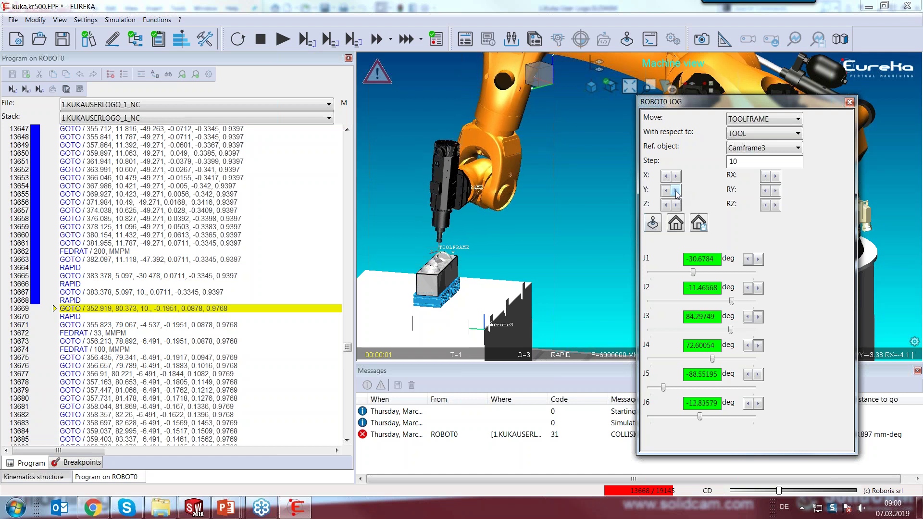
click(667, 206)
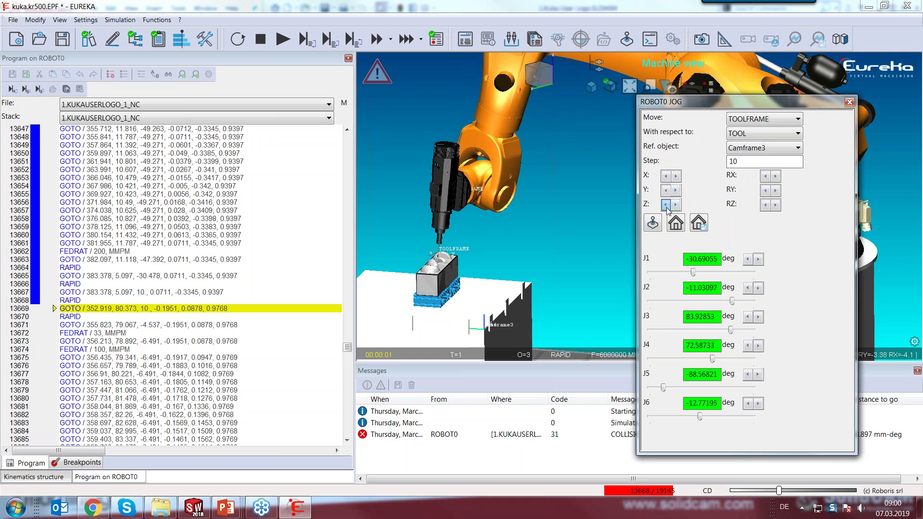
click(676, 205)
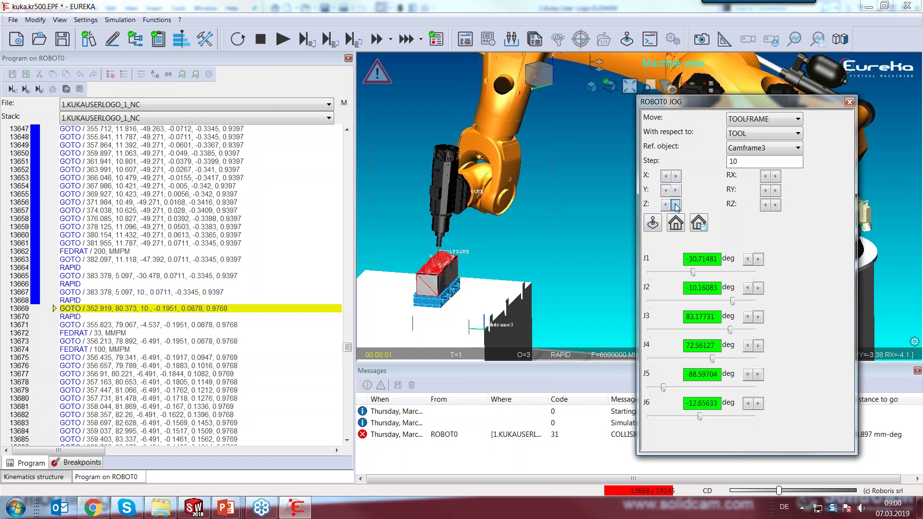
click(675, 191)
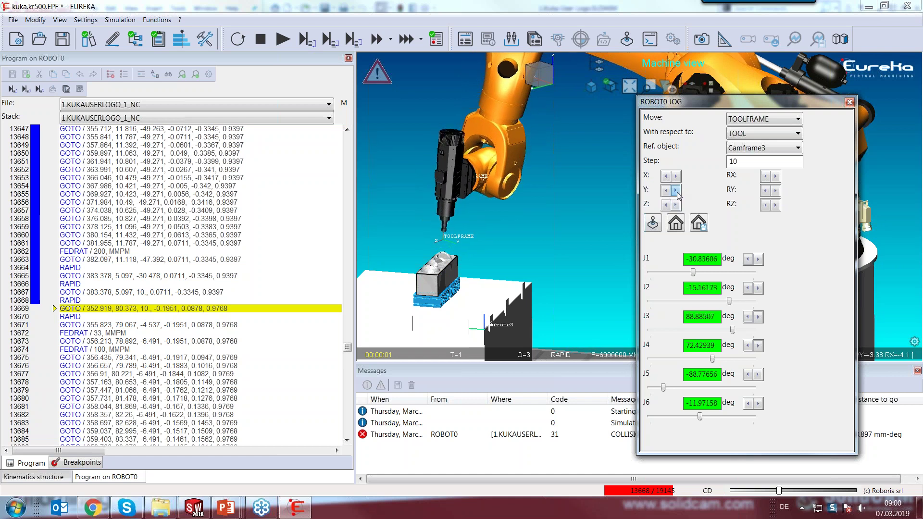
click(676, 191)
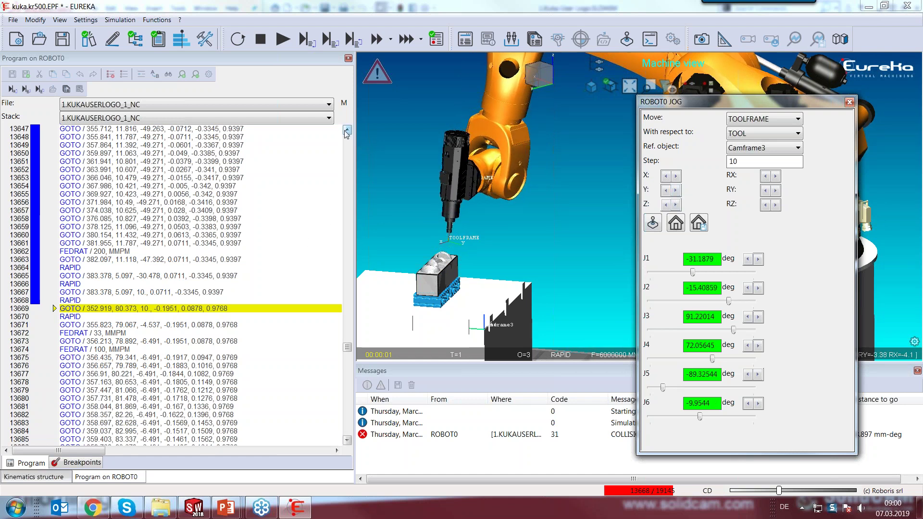
- Replace the MOVEJ on line 11998 with a MOVEJ (joints) move using the jogged robot pose
scroll(347, 133, up, 5)
scroll(347, 132, up, 20)
scroll(348, 143, up, 20)
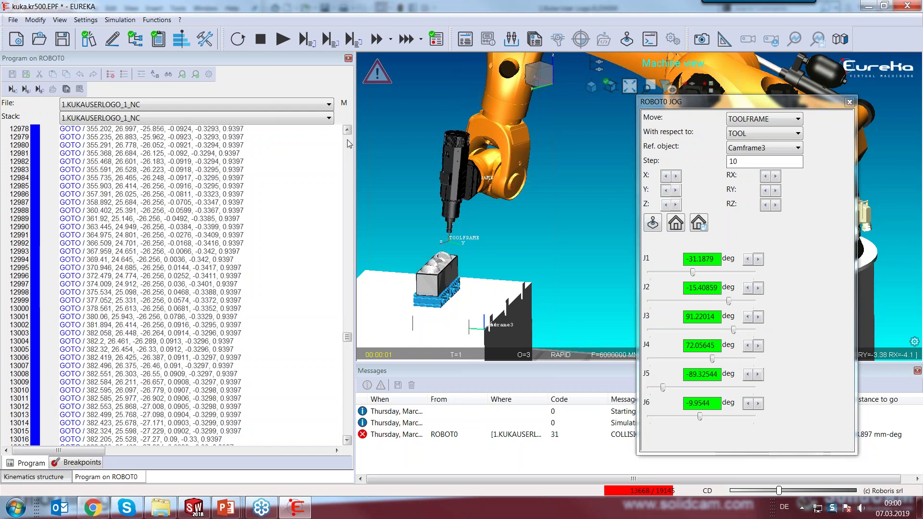
scroll(347, 140, up, 20)
scroll(347, 336, up, 20)
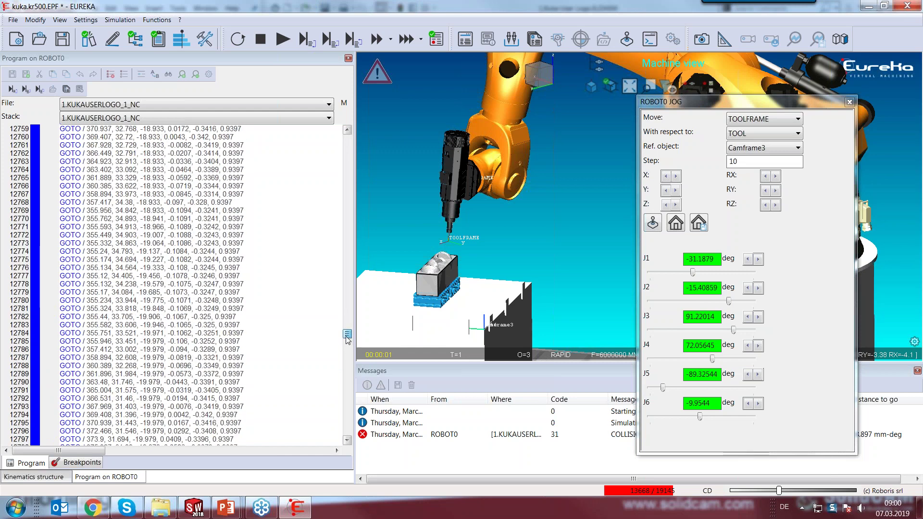
scroll(347, 339, up, 10)
drag(347, 339, 350, 322)
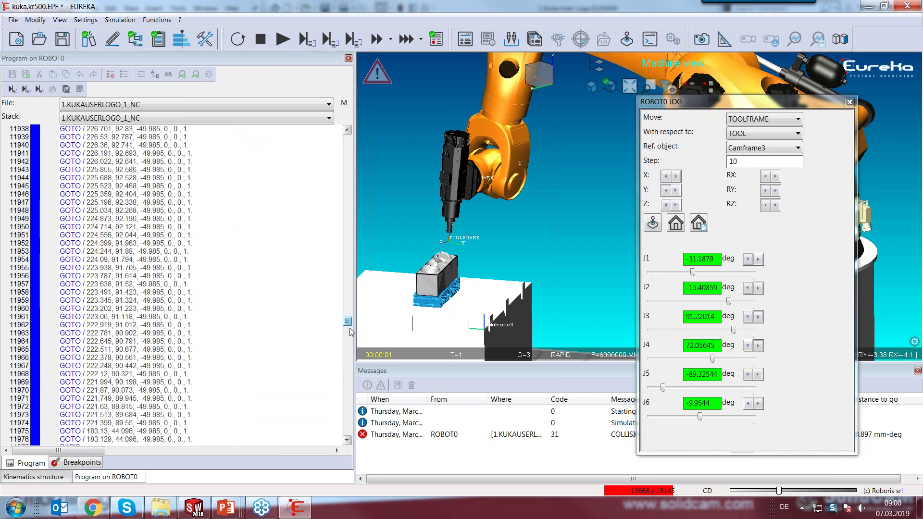
click(350, 432)
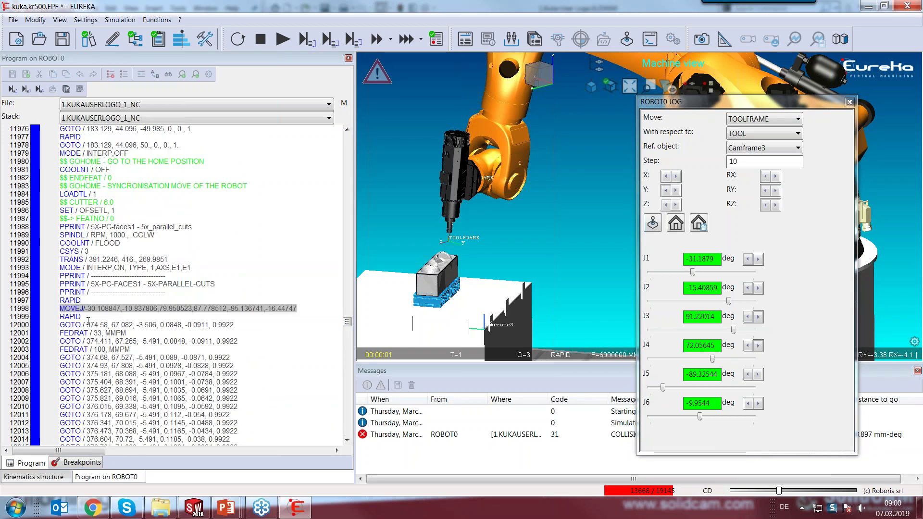
click(102, 308)
right_click(103, 309)
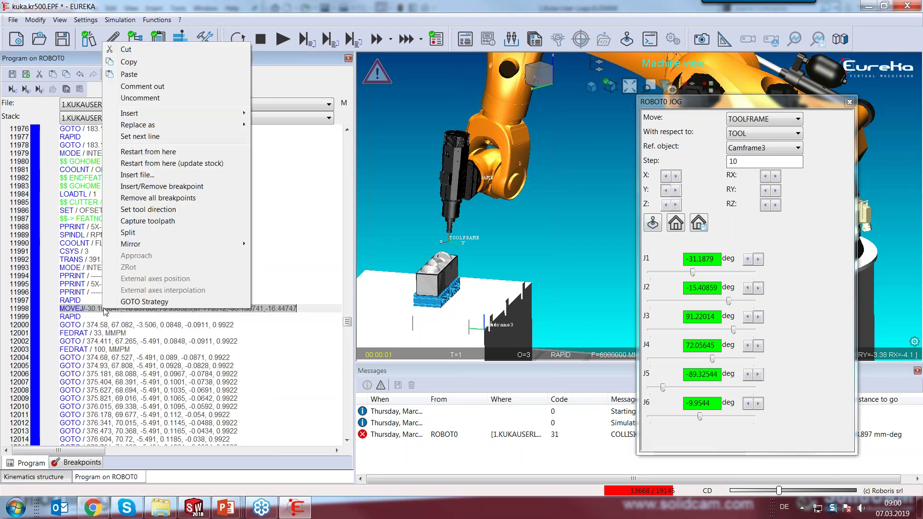
mouse_move(157, 126)
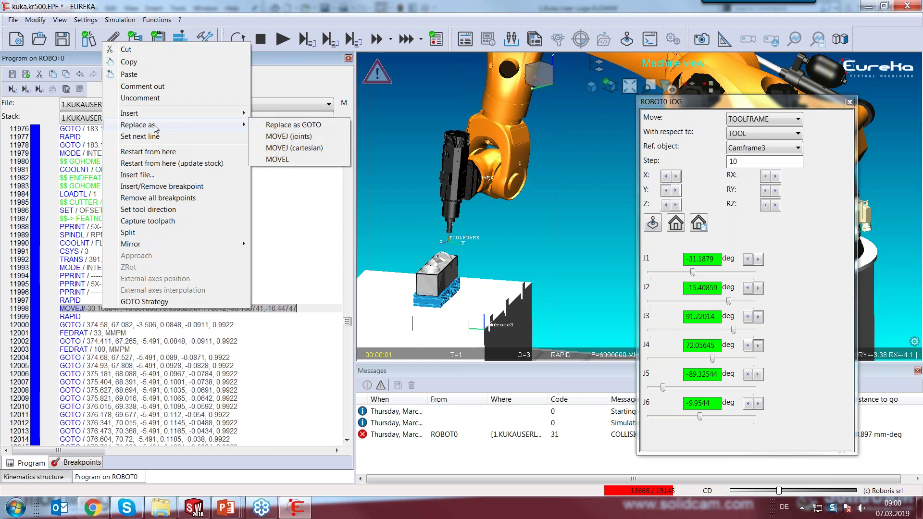
click(275, 138)
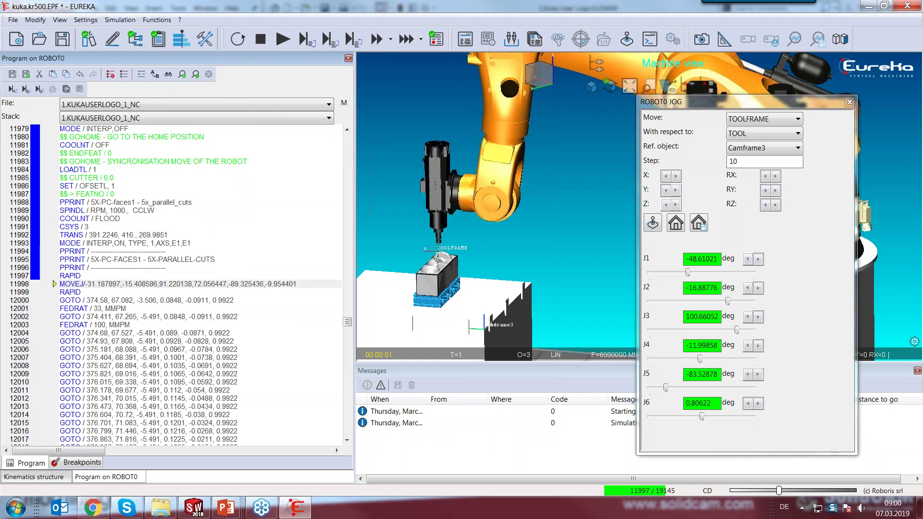
- Close the jog controls and run the simulation from the updated MOVEJ on line 11998
click(850, 102)
click(283, 39)
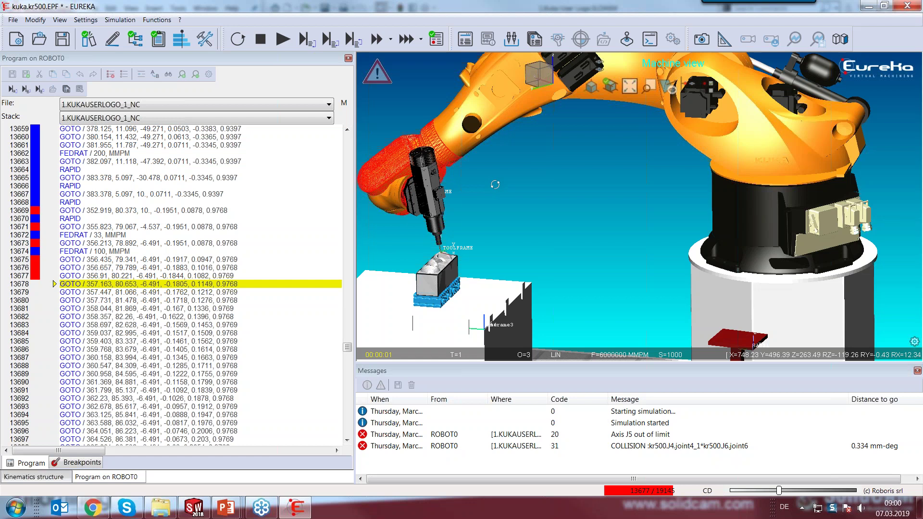
- Apply a ZRot of -65.8 to the GOTO on line 13663, the retract move after the FEDRAT 200 line
click(140, 161)
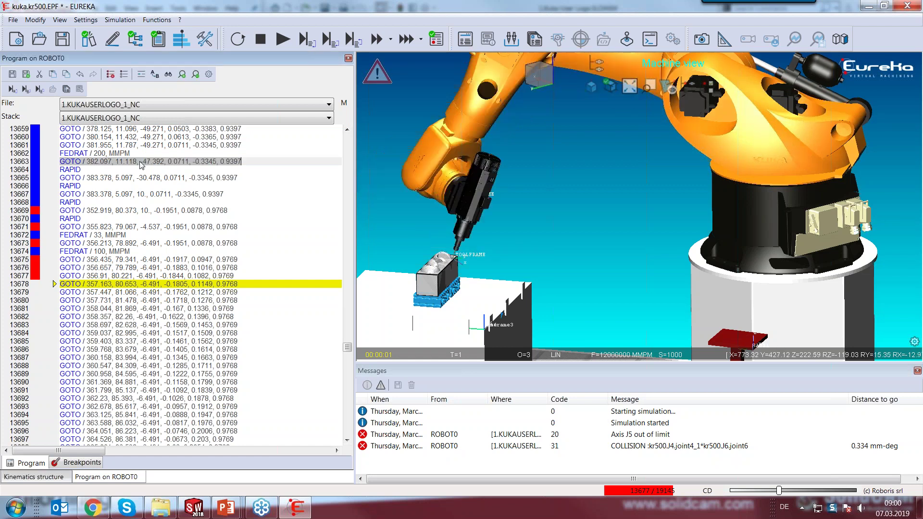
right_click(142, 164)
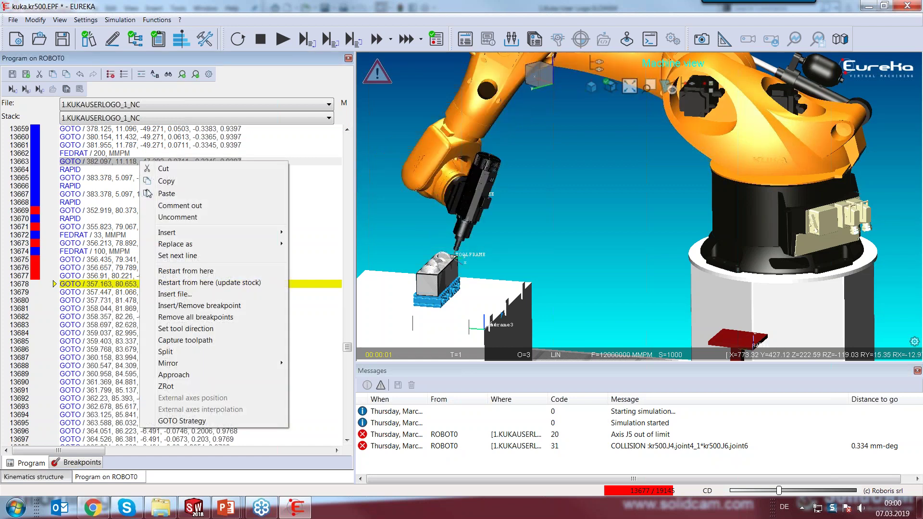
click(166, 387)
drag(174, 56, 150, 56)
click(131, 83)
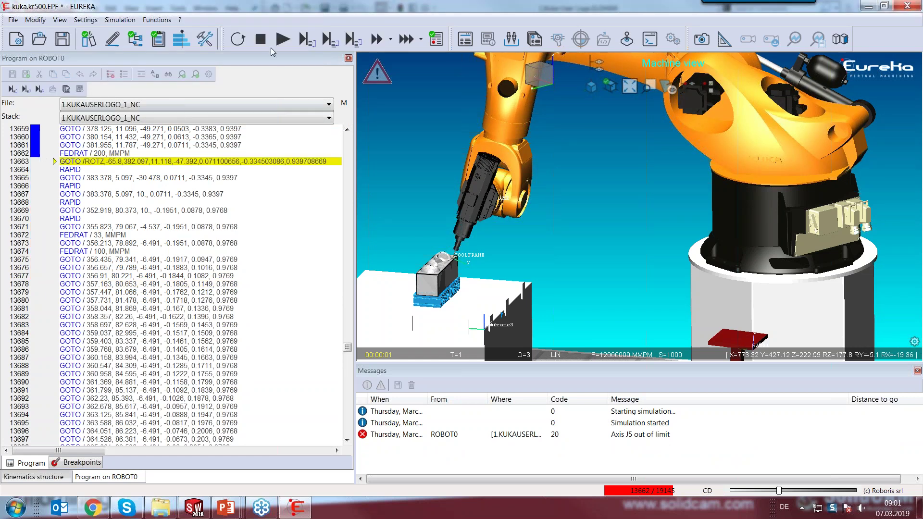
- Run the simulation from line 13663 to the end of the program and review the final F-contour1 profile section
click(283, 40)
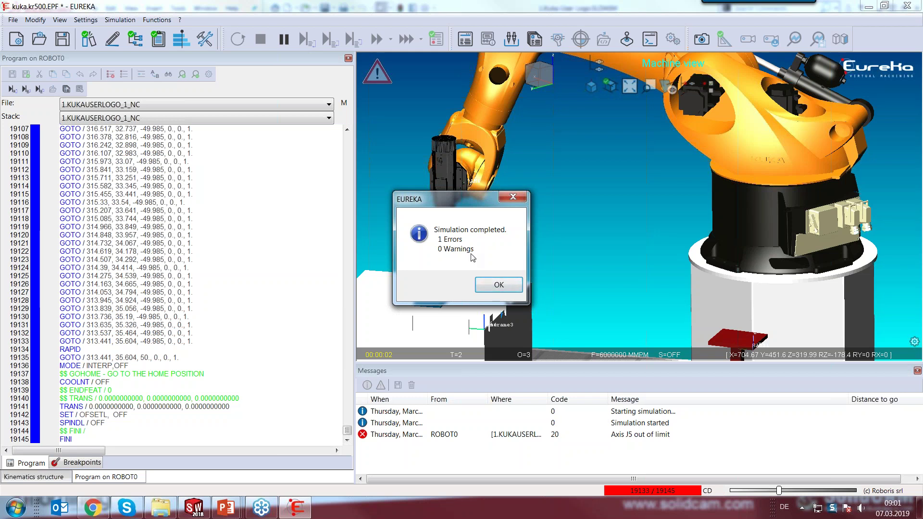
click(499, 285)
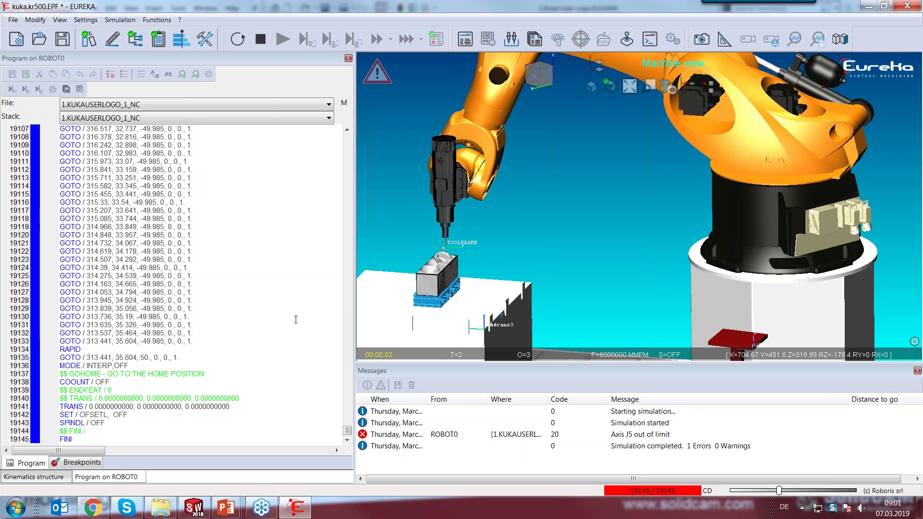
scroll(347, 432, up, 20)
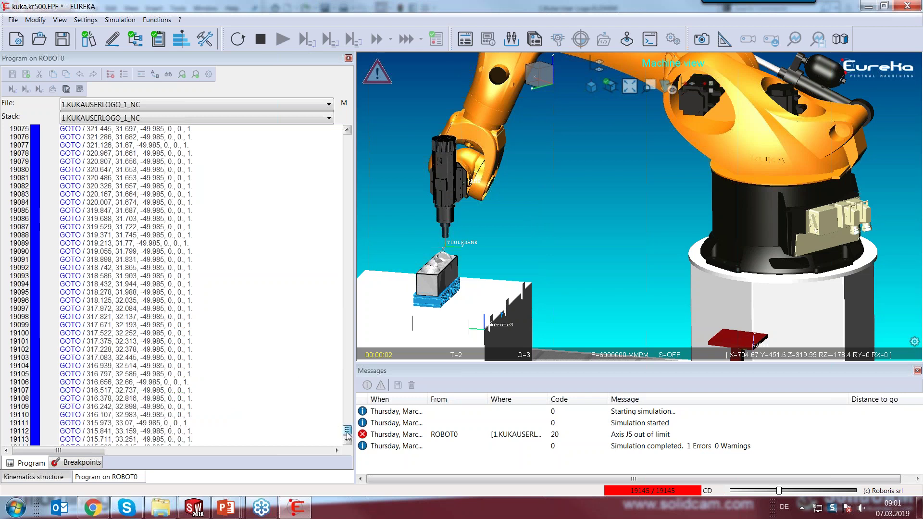
drag(347, 435, 347, 414)
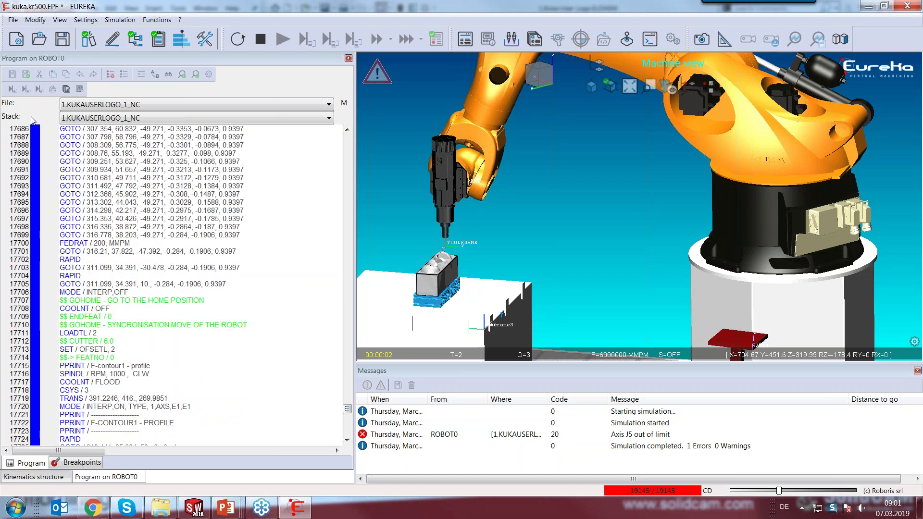
drag(348, 410, 346, 476)
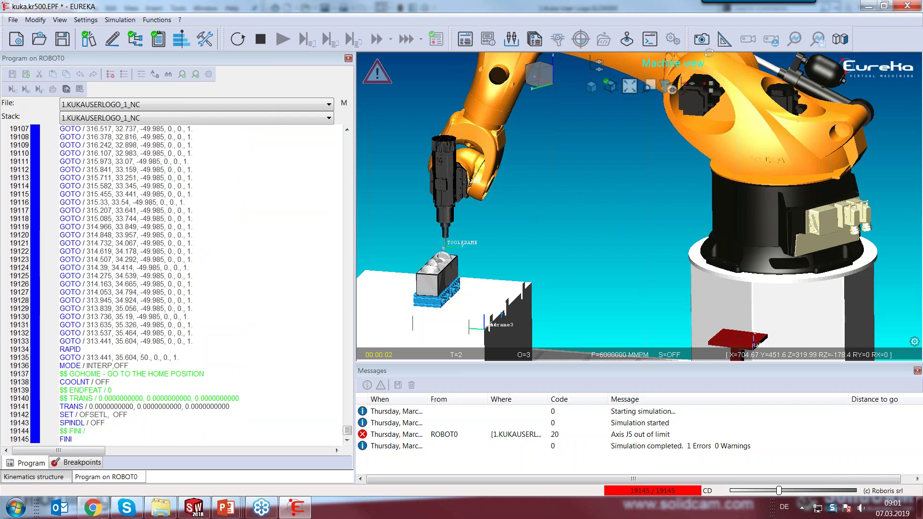
click(117, 355)
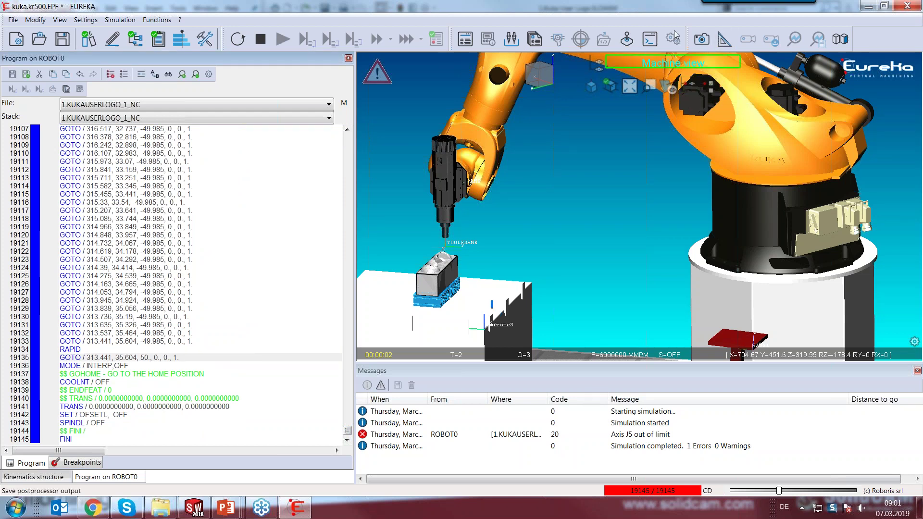
- Restart the simulation from the beginning, updating the modified program files and recovering the stock's original shape
click(238, 40)
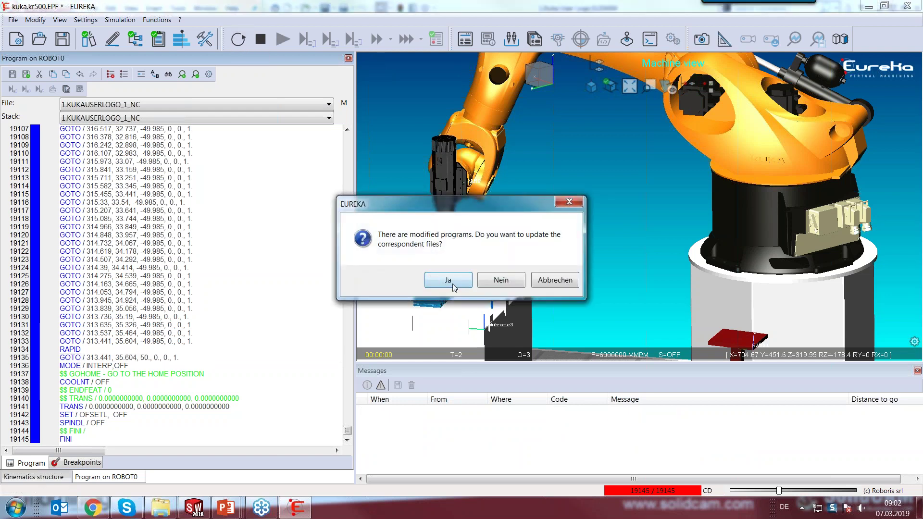
click(452, 287)
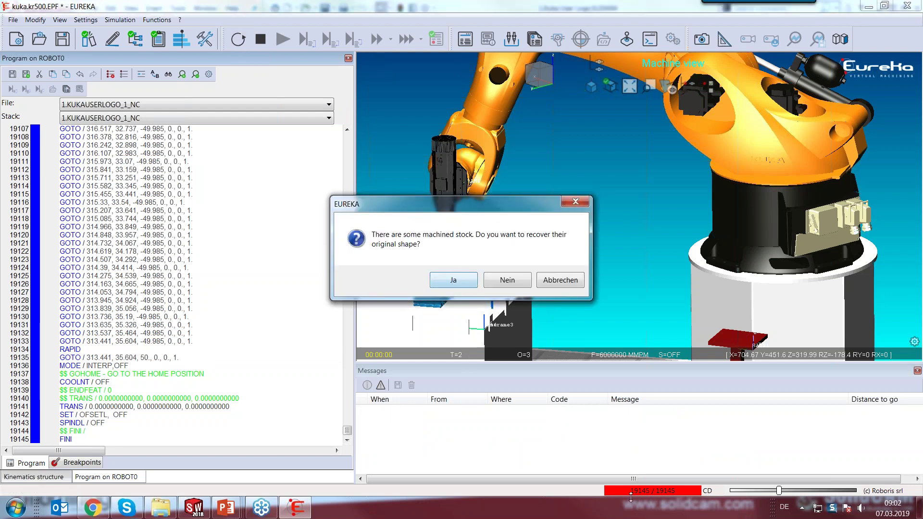
click(453, 283)
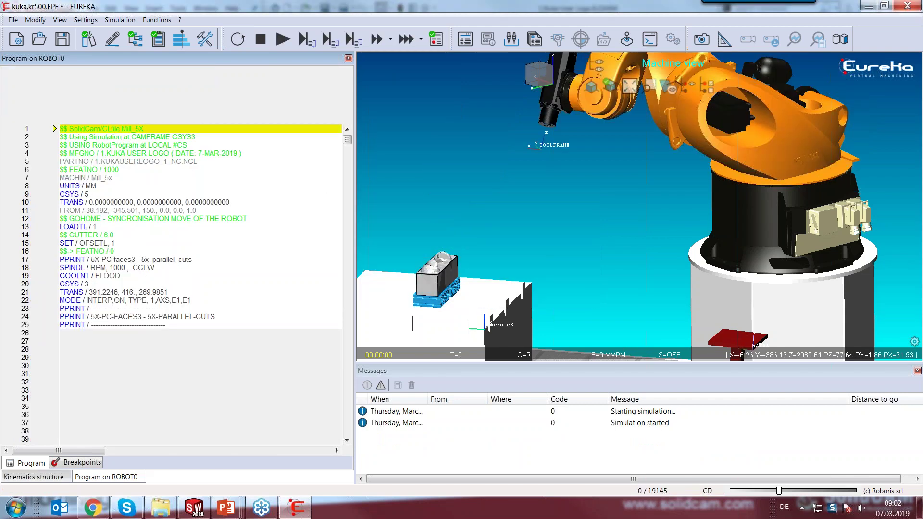
- Run the simulation to the end of the program and save the postprocessor output as FORTHEROBOT.nc on the Desktop, replacing the existing file
click(282, 40)
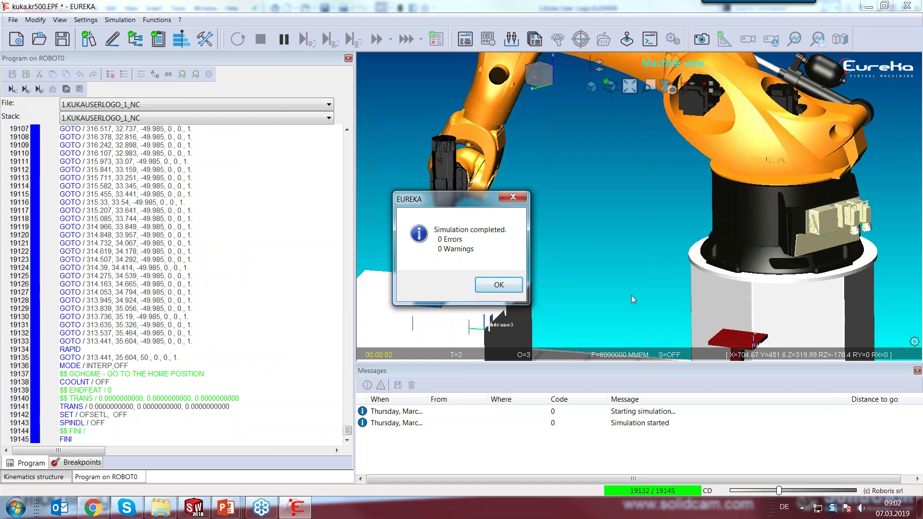
click(499, 285)
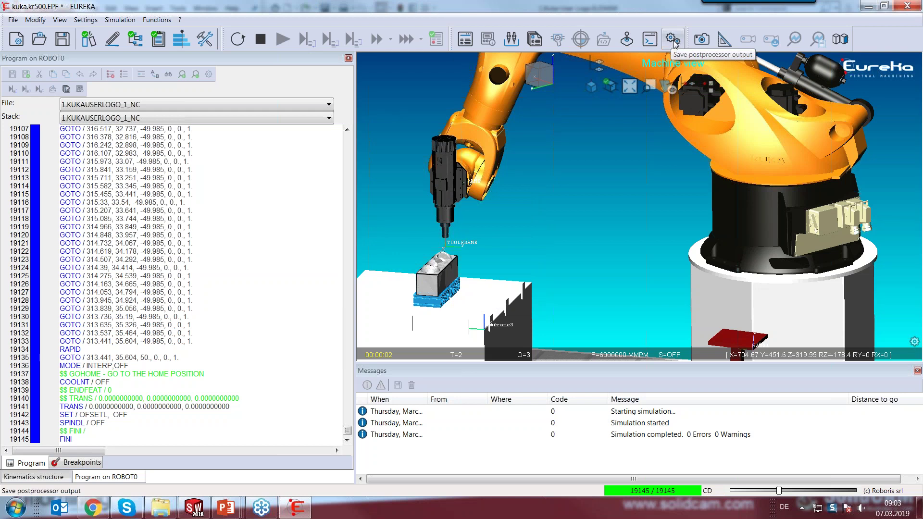
click(676, 44)
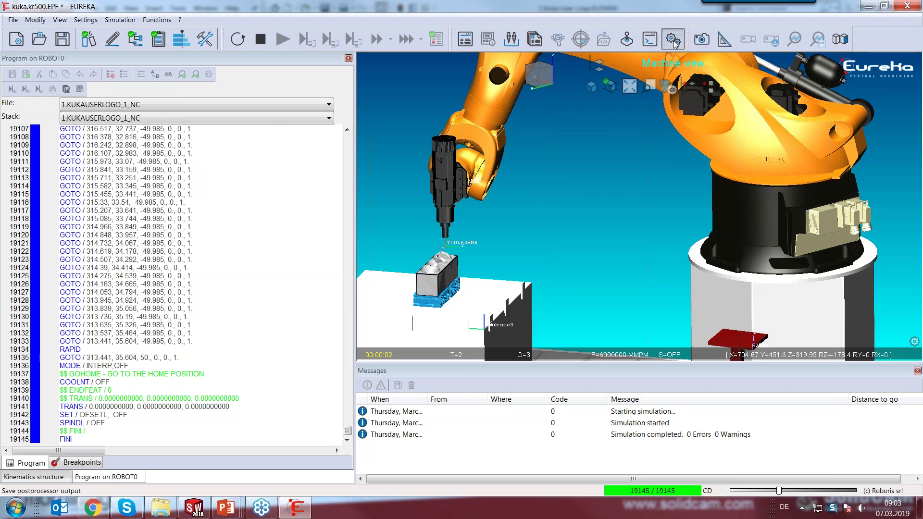
click(530, 266)
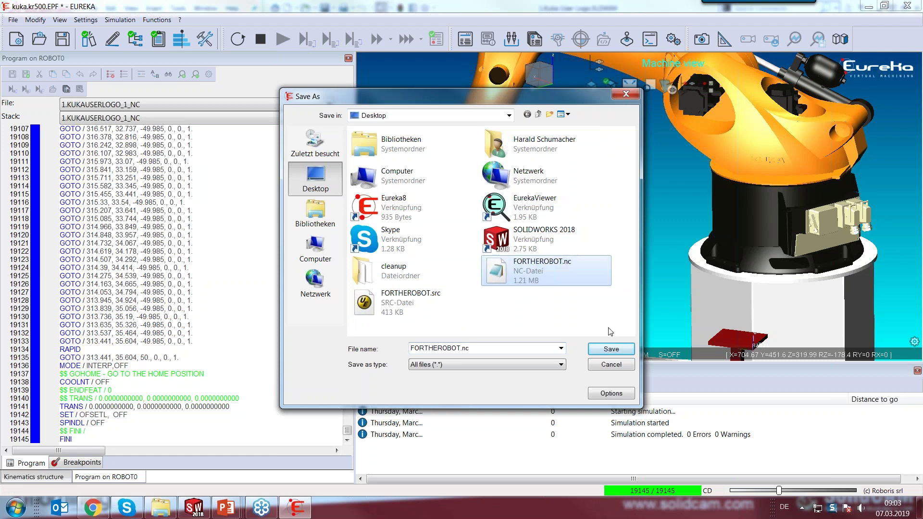
click(611, 350)
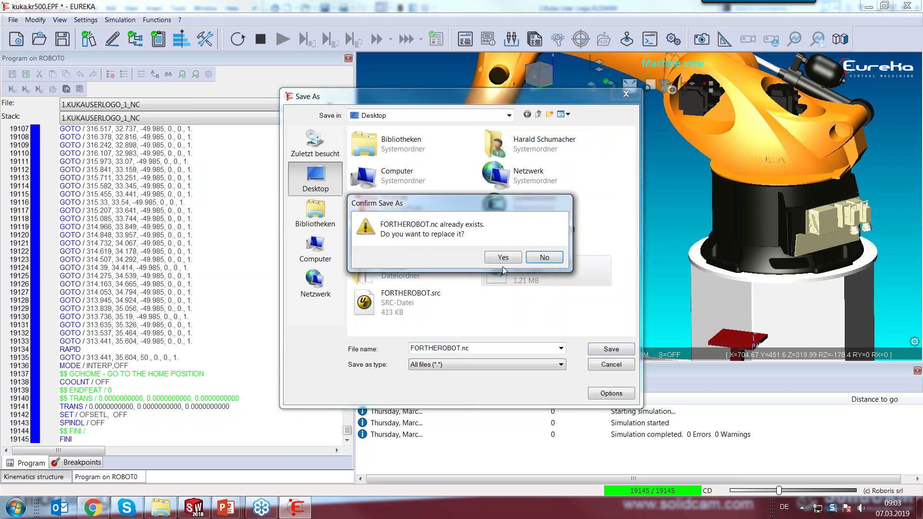
click(504, 258)
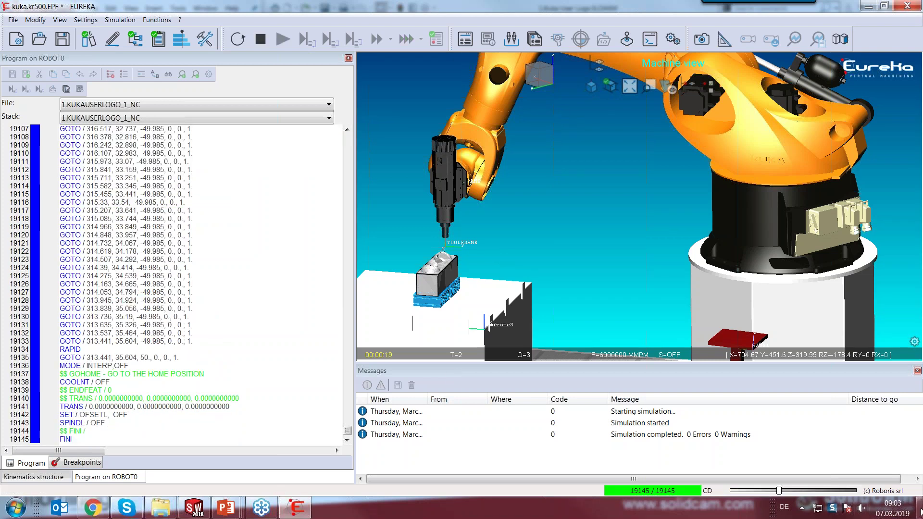
- Open FORTHEROBOT.nc from the Desktop in the text editor to review the generated G-code
click(920, 510)
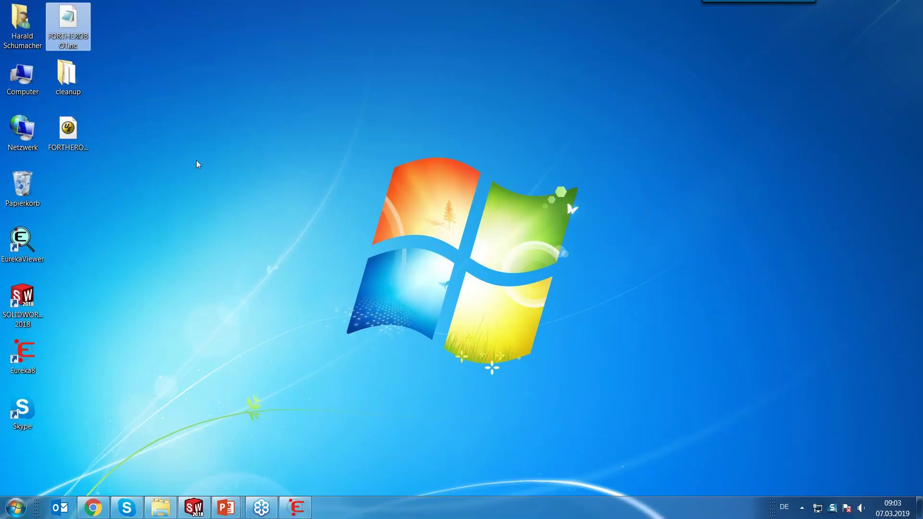
double_click(68, 23)
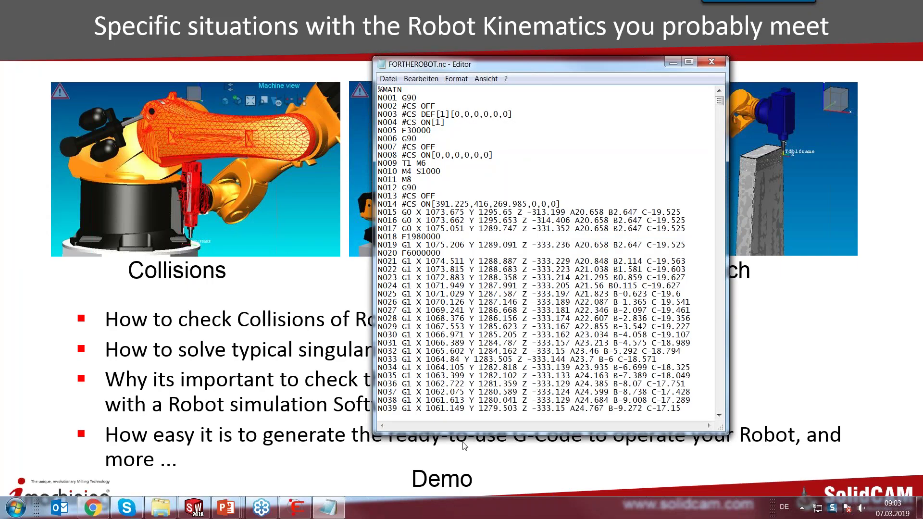
- Switch back to EUREKA and restart the simulation from the beginning, recovering the stock's original shape
click(294, 509)
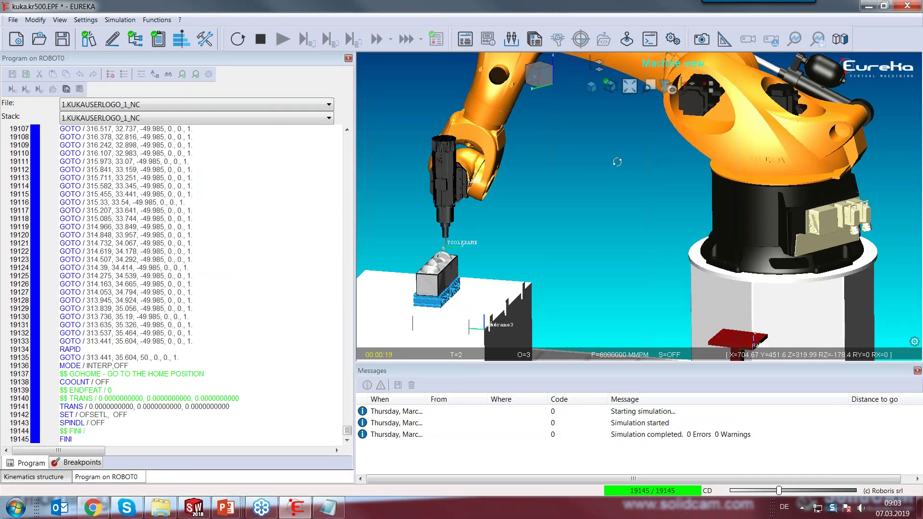
scroll(572, 251, down, 5)
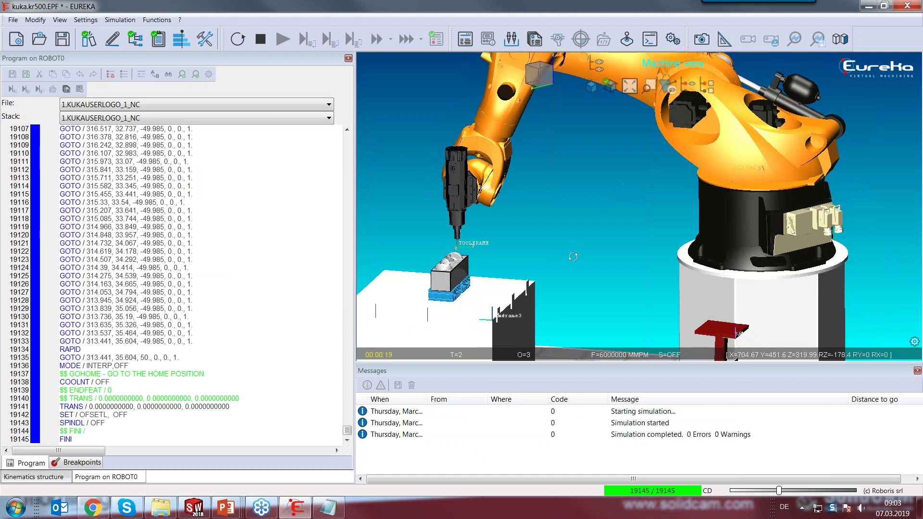
middle_drag(560, 276, 553, 266)
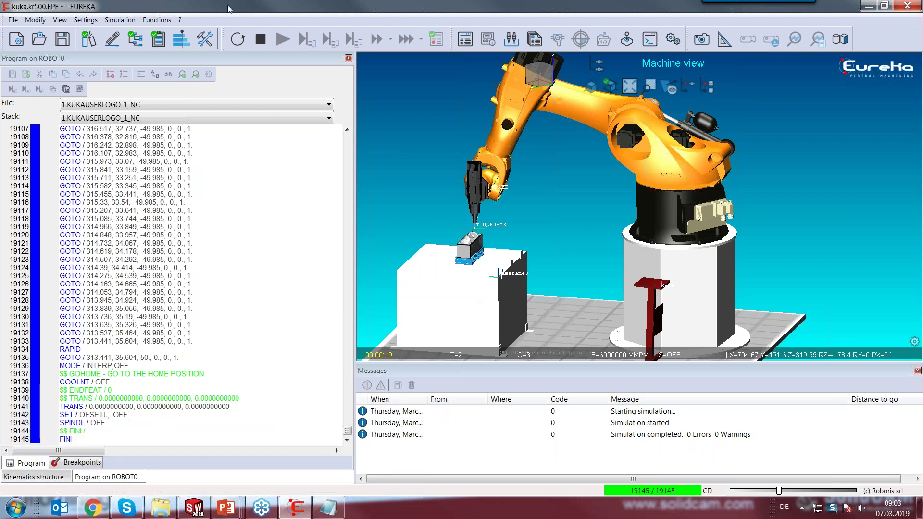
click(237, 42)
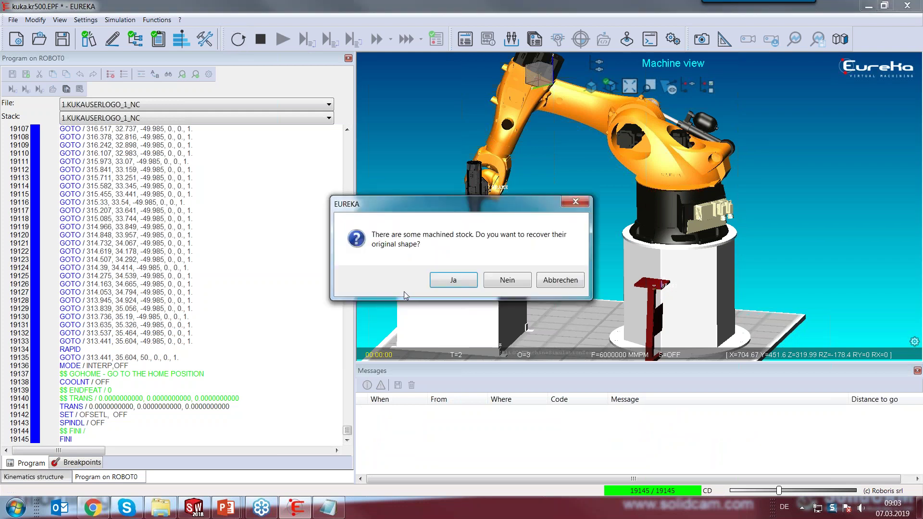
click(448, 286)
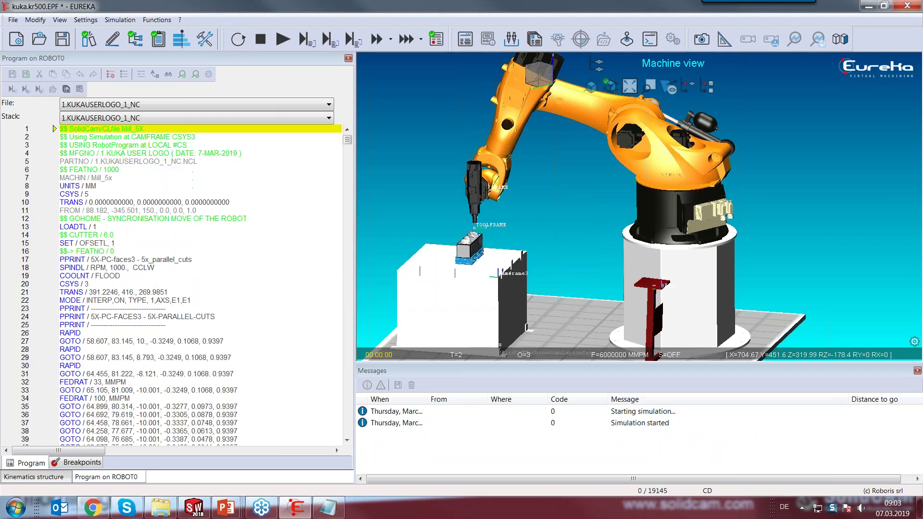
middle_drag(630, 164, 524, 229)
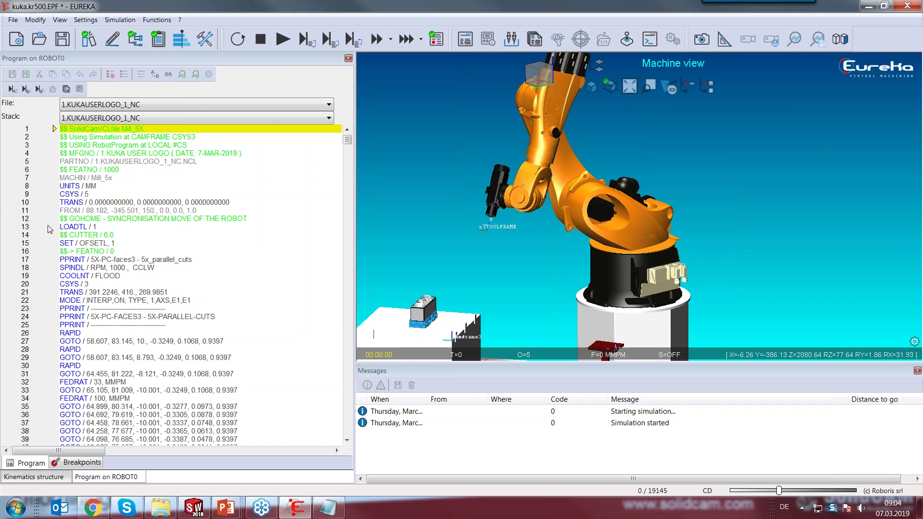
- Set a breakpoint on the LOADTL / 1 line 13 and run the simulation through that tool load
click(48, 226)
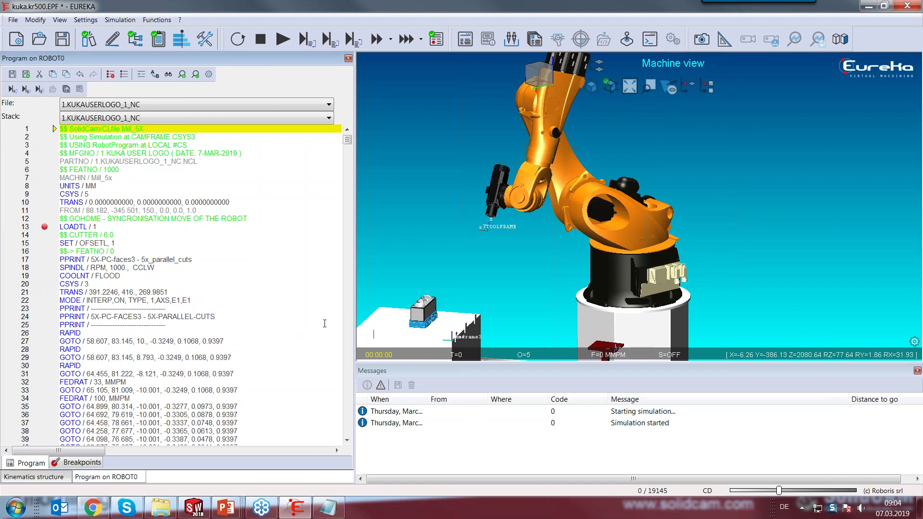
click(287, 41)
click(306, 39)
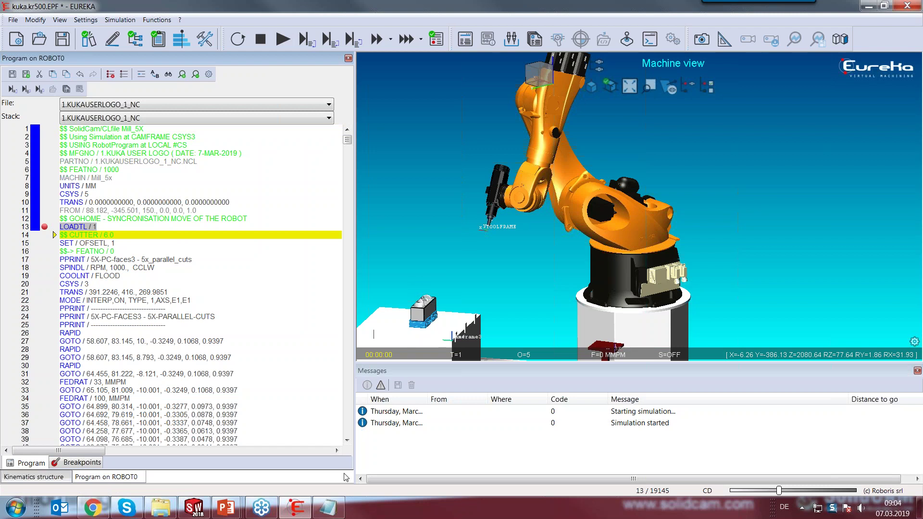
- Switch to SOLIDWORKS and add a machine control operation with the MoveToToolChangePosAndStart technology from the F_contour1 operation, then save it
click(192, 508)
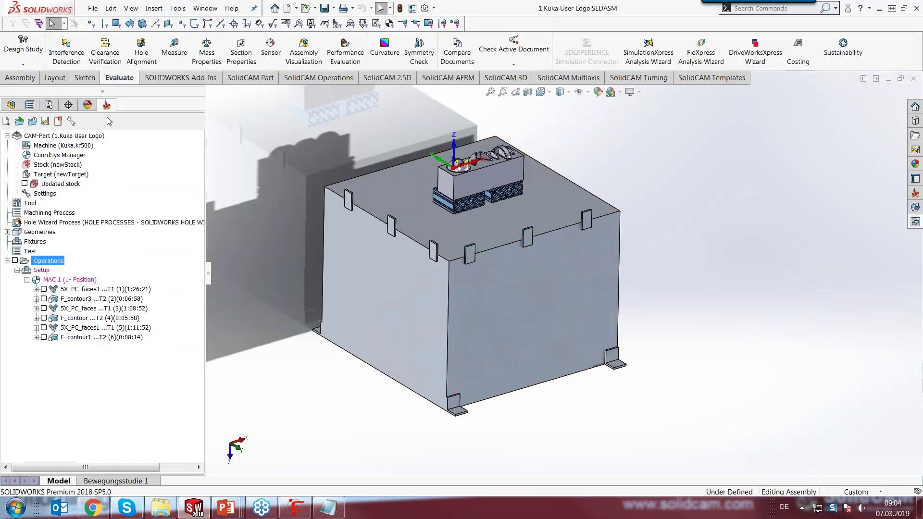
click(74, 340)
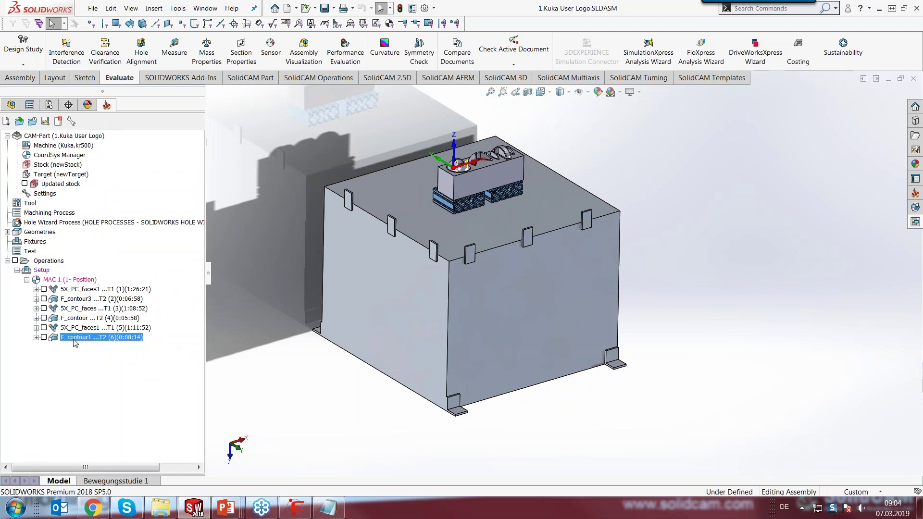
right_click(74, 343)
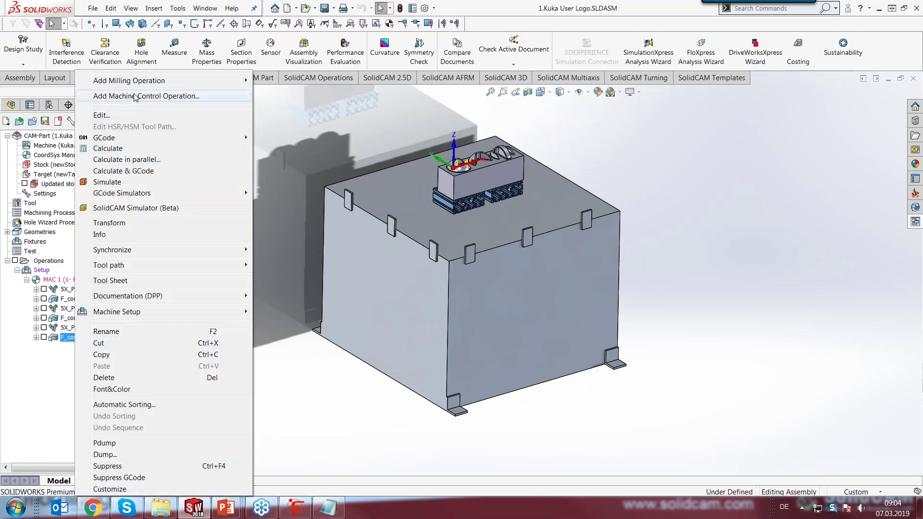
click(124, 98)
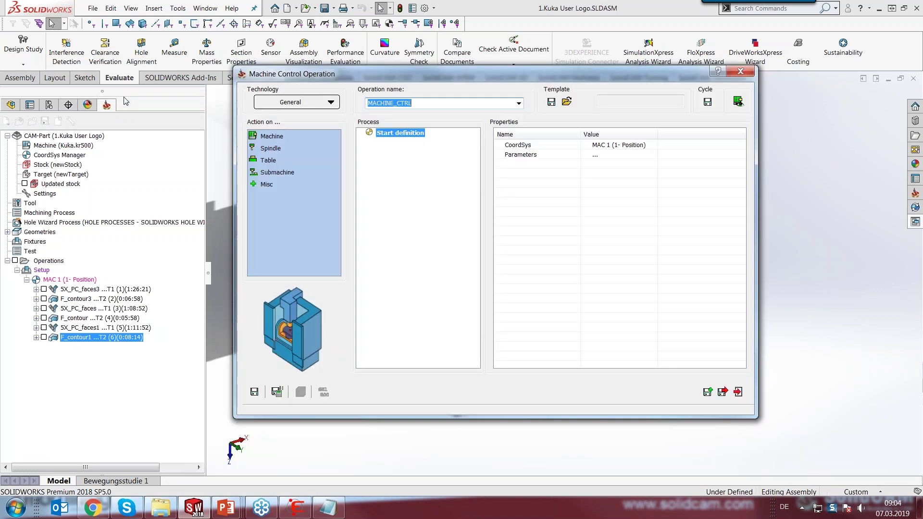
click(332, 102)
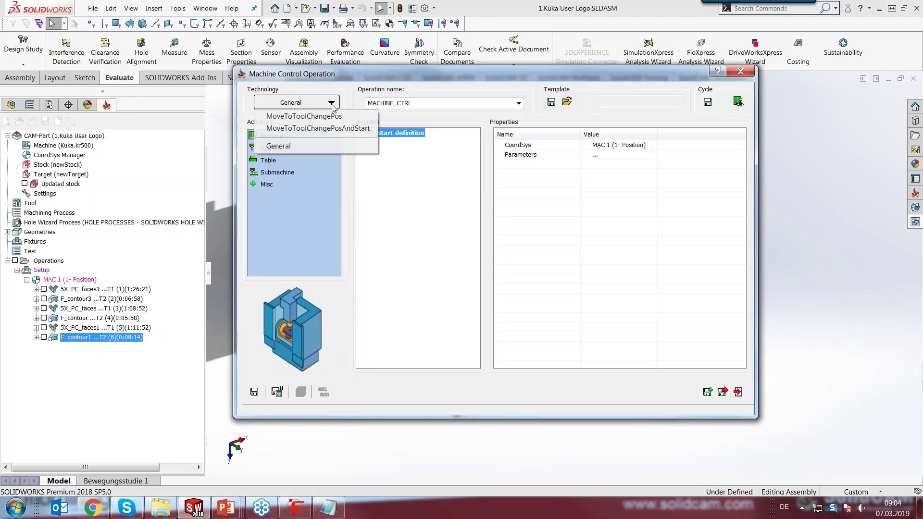
click(314, 129)
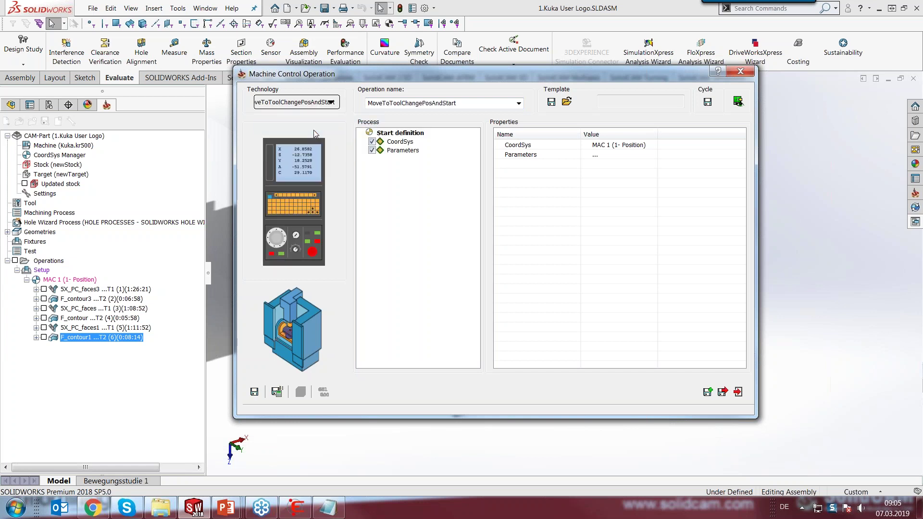
click(723, 392)
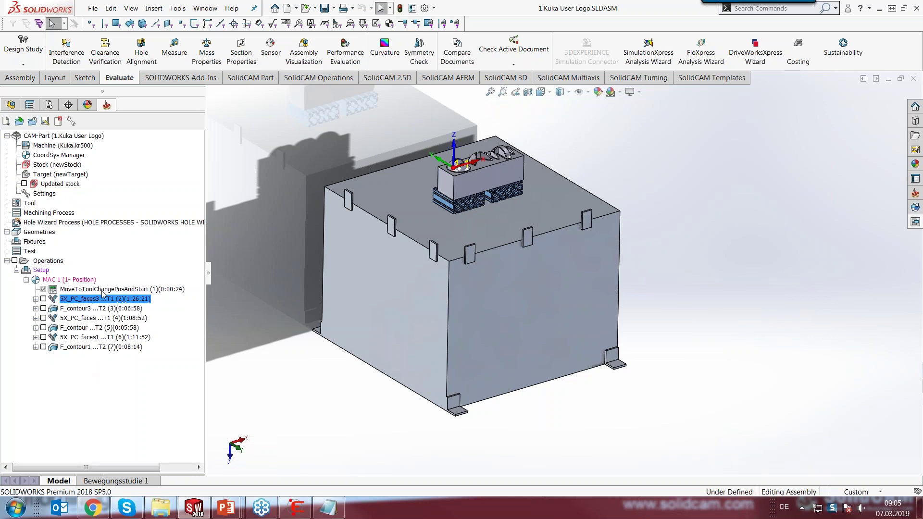
- Export only the NC-Program of the MoveToToolChangePosAndStart and 5X_PC_faces3 operations to Eureka
ctrl+click(102, 290)
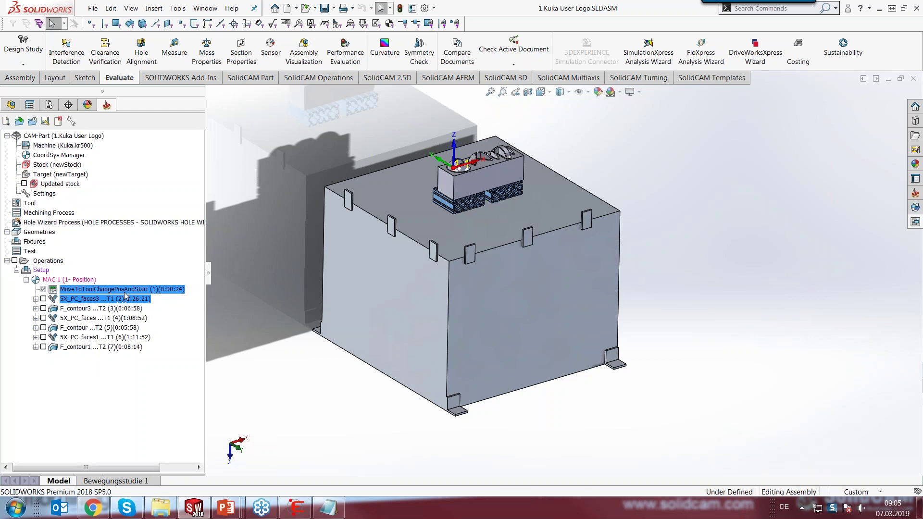
right_click(125, 295)
mouse_move(209, 197)
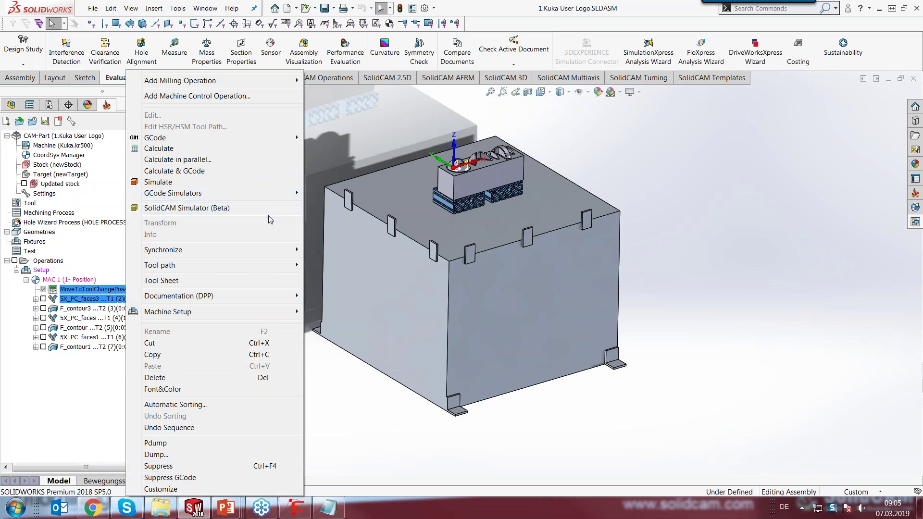
mouse_move(269, 194)
mouse_move(336, 196)
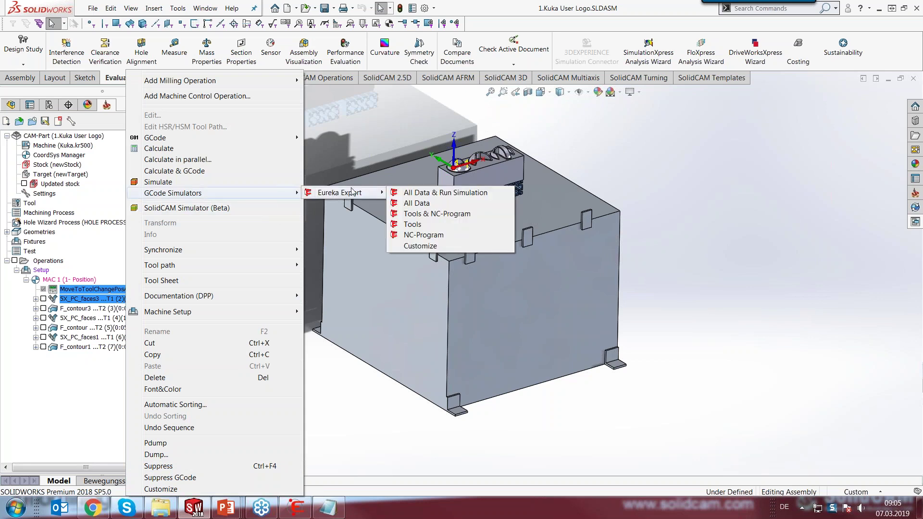
click(425, 235)
key(Return)
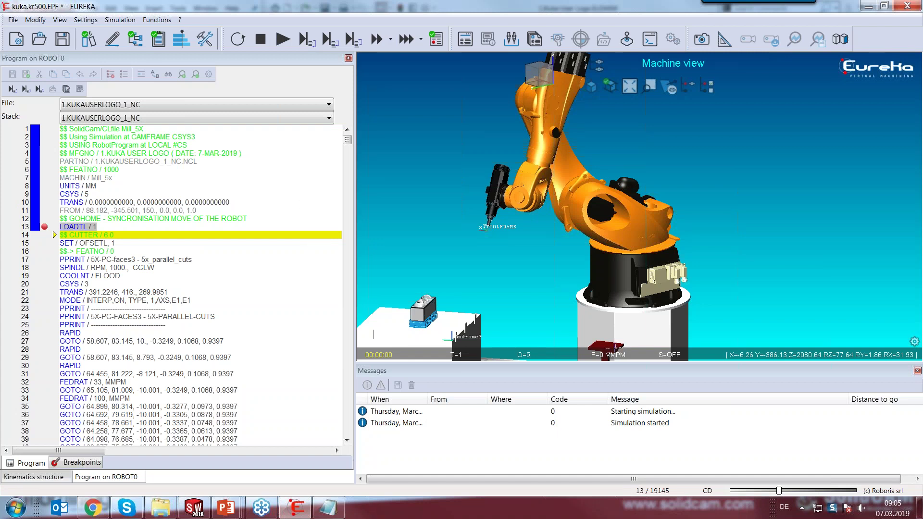
- Stop the running simulation in EUREKA and load the re-exported program file 1.KukaUserLogo_1_NC.NCL
click(260, 38)
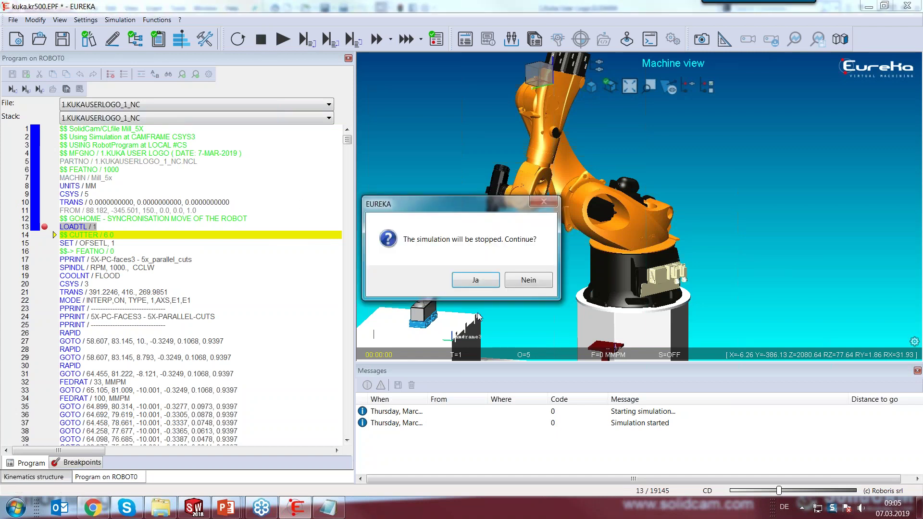
click(475, 281)
click(477, 284)
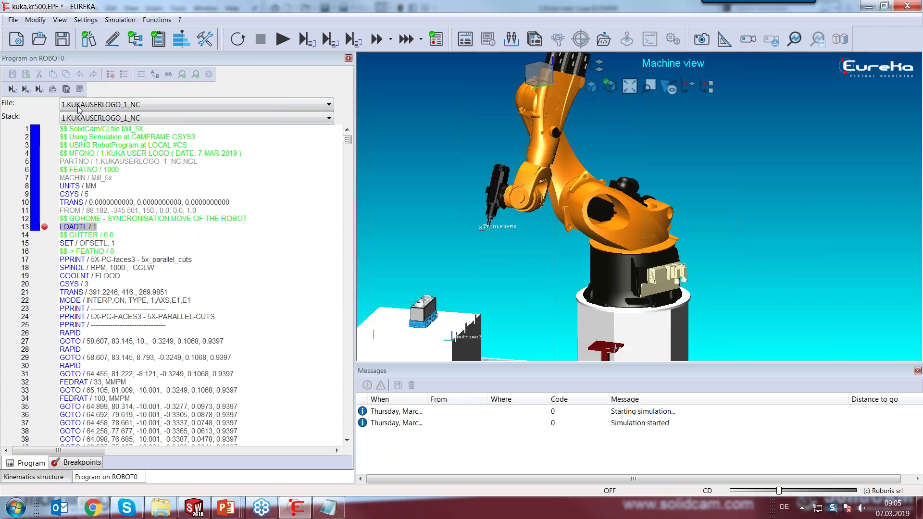
click(53, 90)
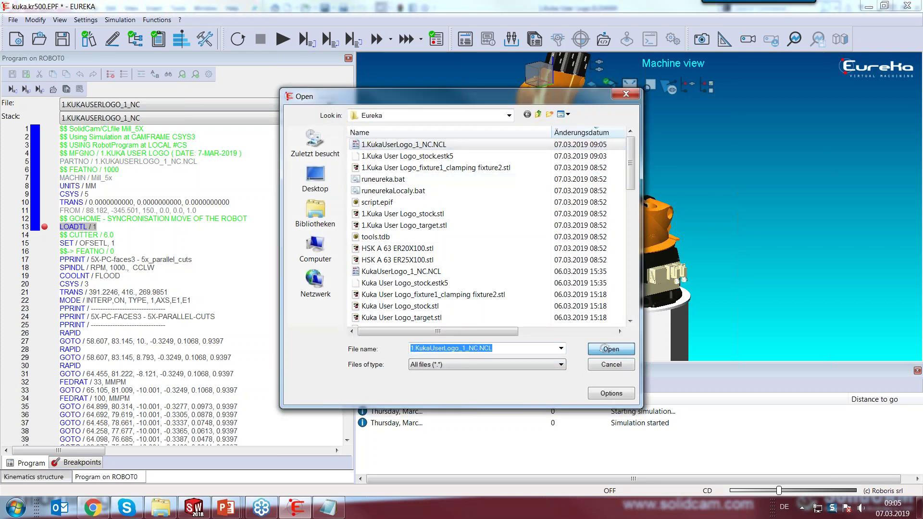
click(604, 349)
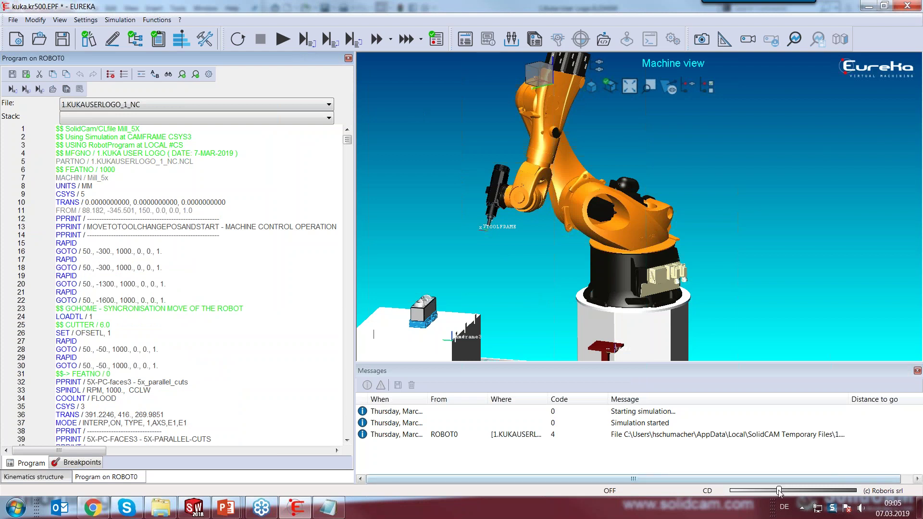
- Reduce the simulation speed to minimum and run the reloaded program, recovering the stock's original shape, to watch the tool change moves
drag(778, 491, 731, 490)
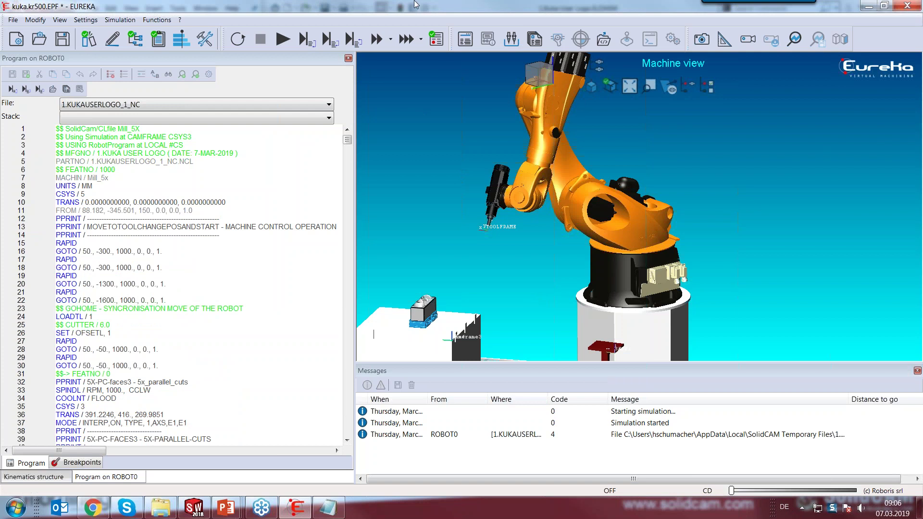
click(282, 42)
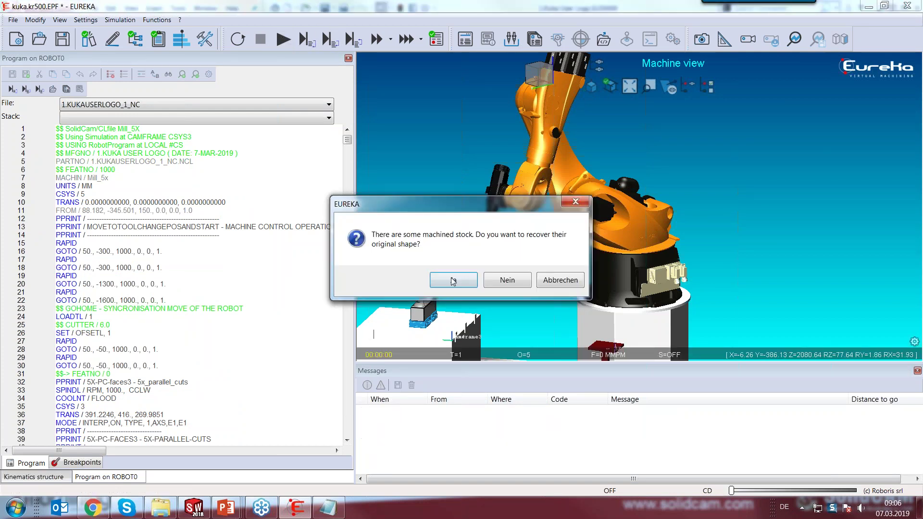
click(457, 277)
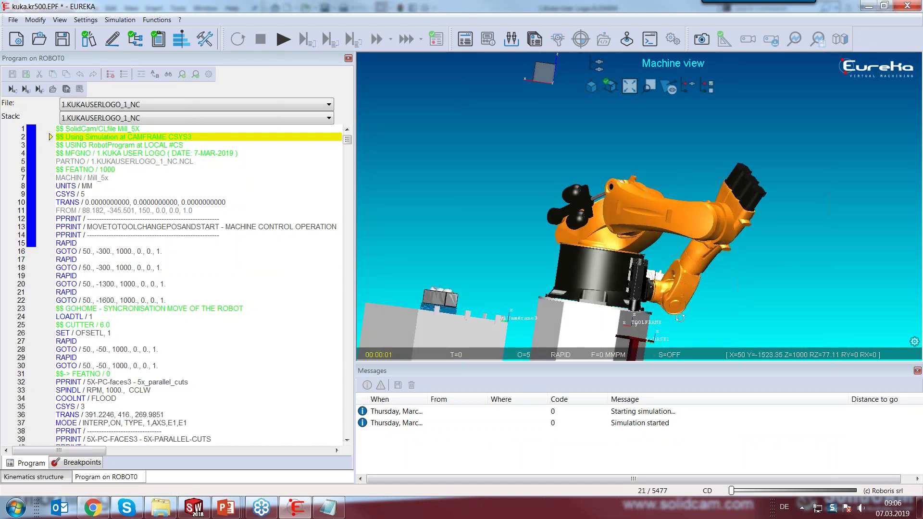
middle_drag(659, 275, 512, 258)
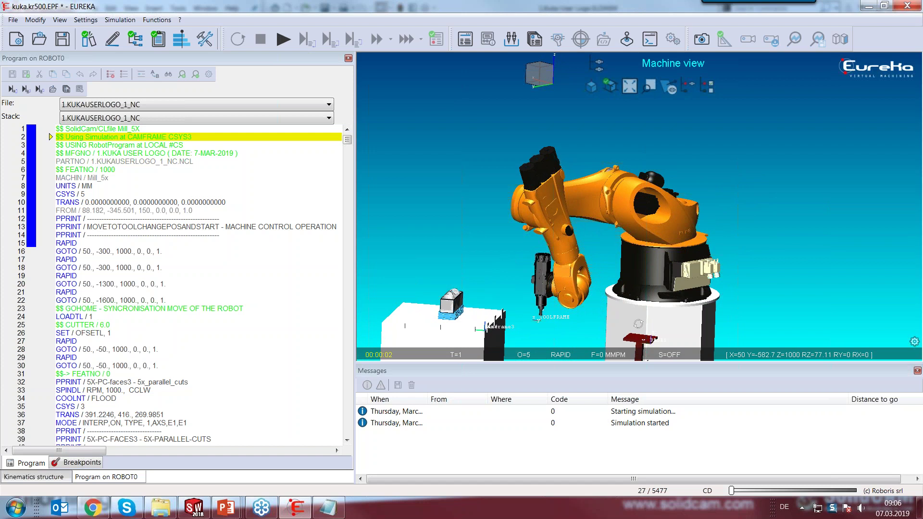
- Pause the simulation and preview the robot poses of the GOTO moves on lines 16, 20 and 18
middle_drag(636, 337, 641, 301)
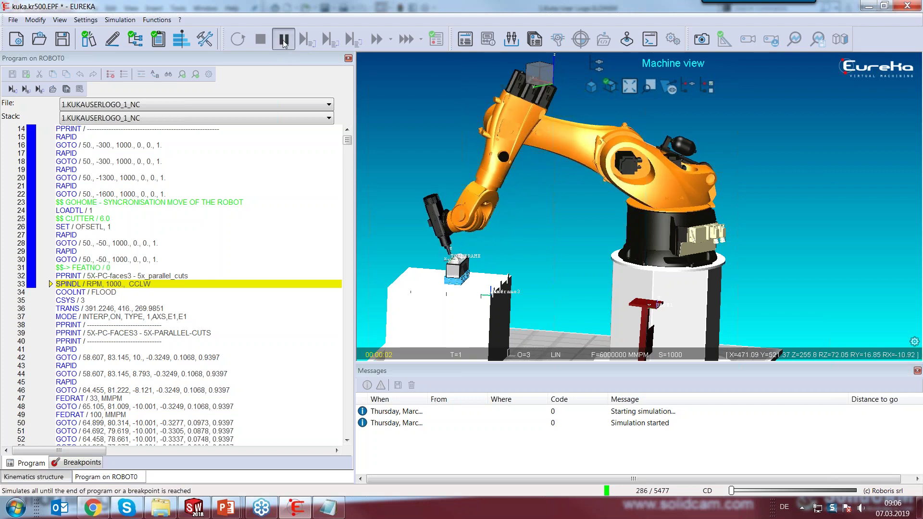
drag(348, 156, 347, 139)
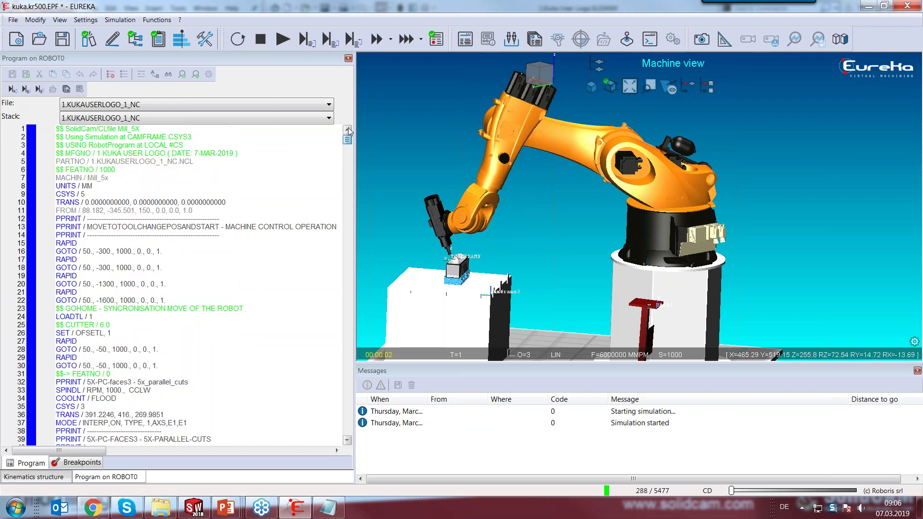
double_click(105, 251)
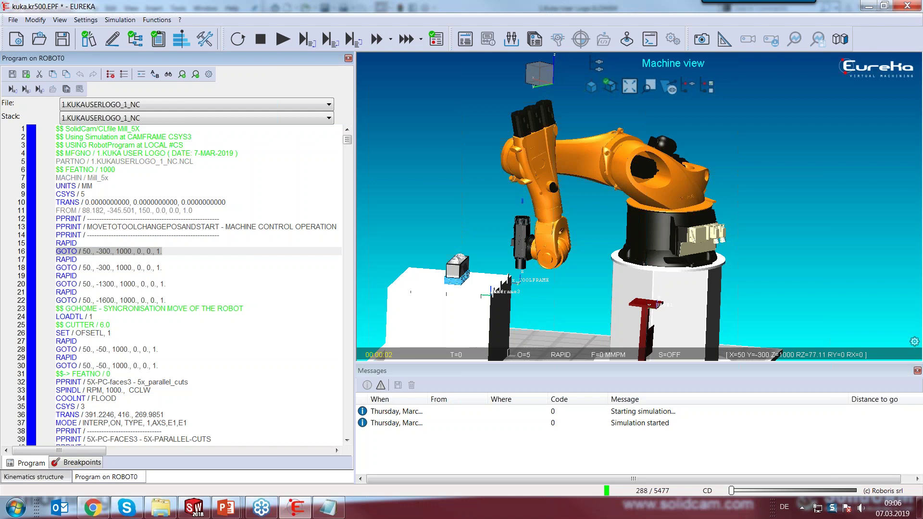
double_click(105, 284)
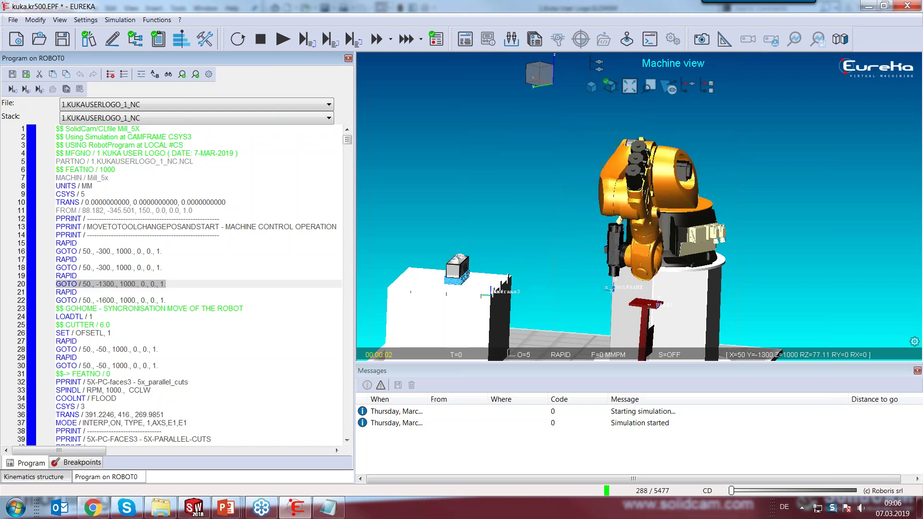
double_click(106, 268)
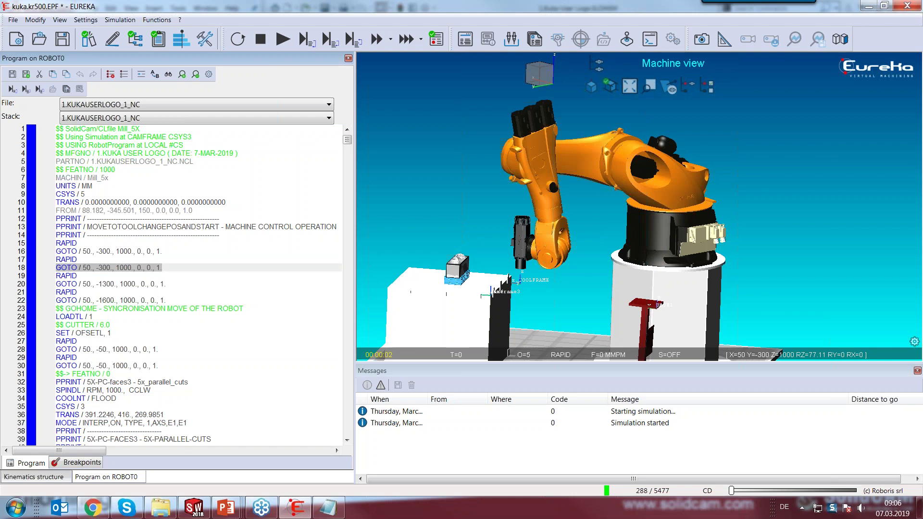
- Use Approach on the line 18 GOTO to reorient the robot to about J1 -57.15, J4 82.98, J5 -91.23 and J6 6.51
right_click(106, 269)
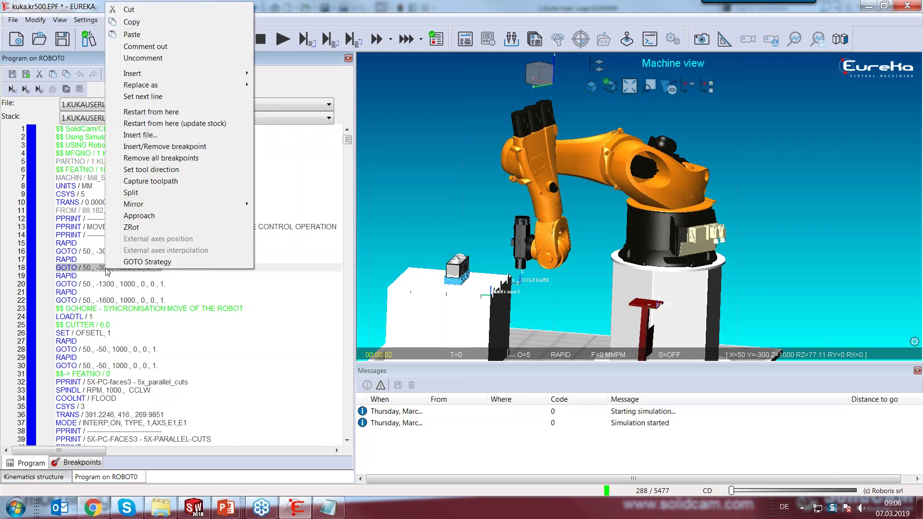
click(140, 216)
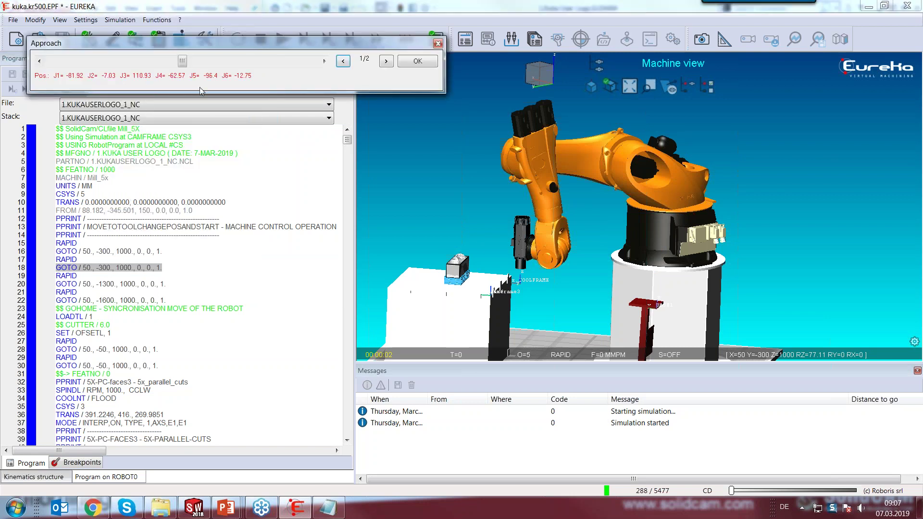
drag(182, 70, 229, 63)
drag(252, 64, 271, 67)
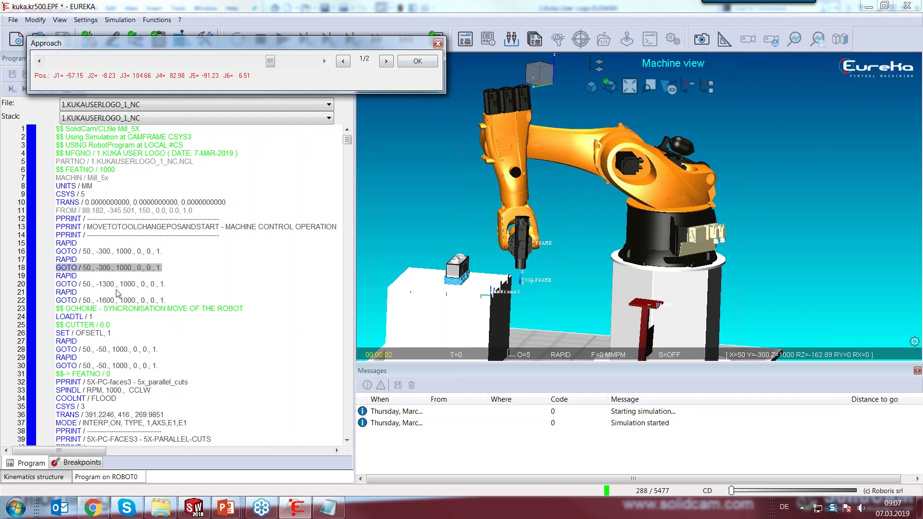
click(119, 269)
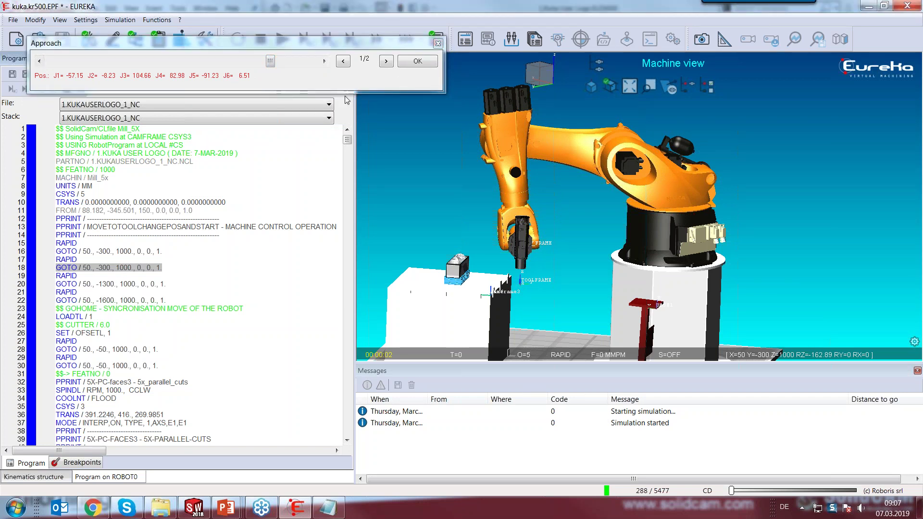
click(423, 62)
- Replace the line 18 GOTO with a MOVEJ (joints) move, then run the simulation and inspect the robot wrist
right_click(135, 273)
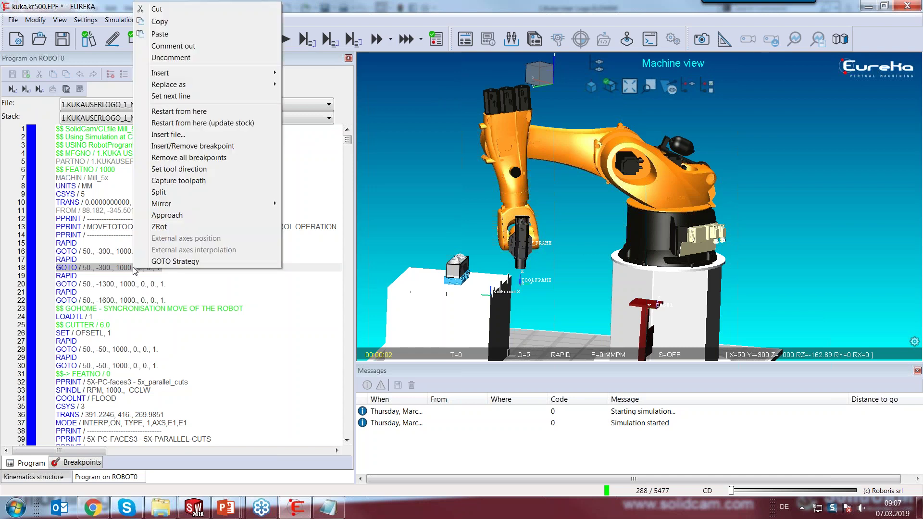
mouse_move(262, 86)
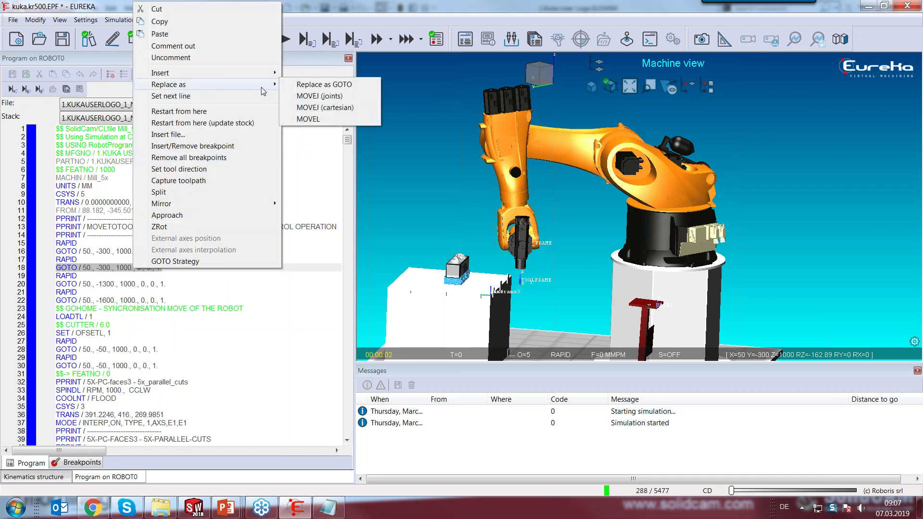
click(313, 97)
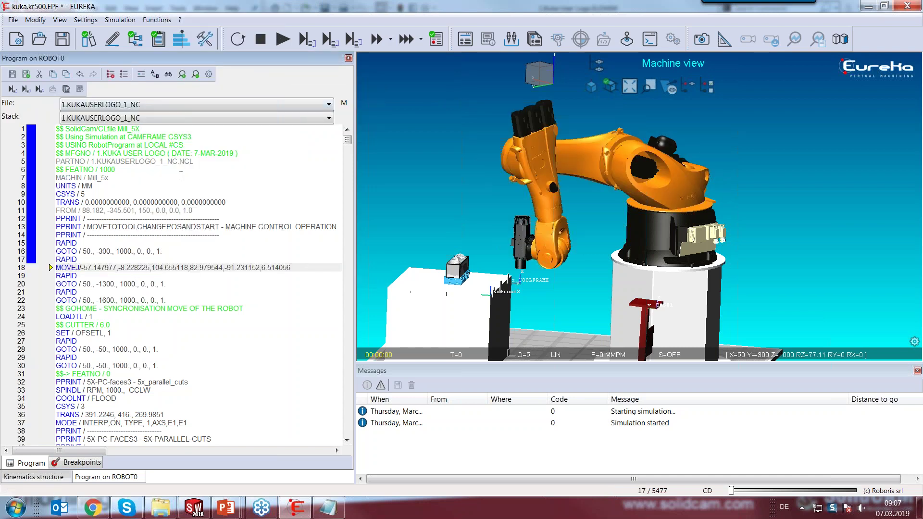
click(283, 42)
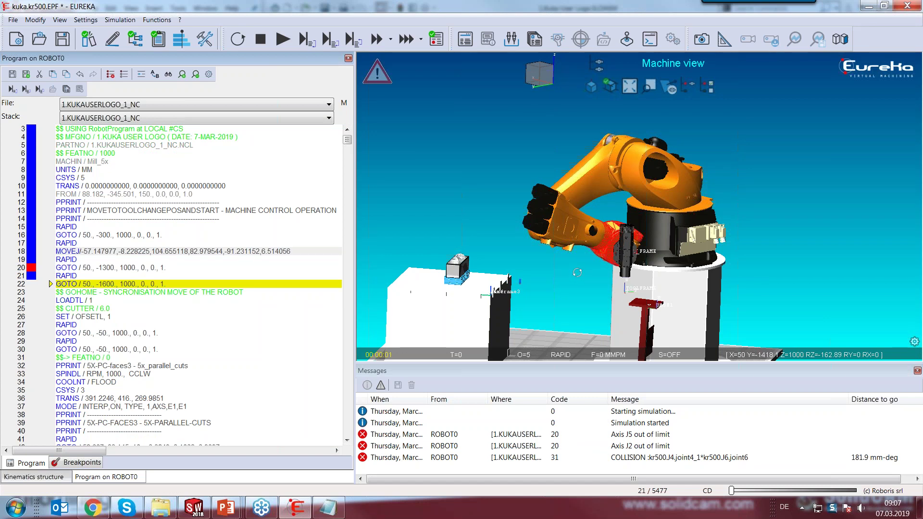
drag(578, 273, 533, 272)
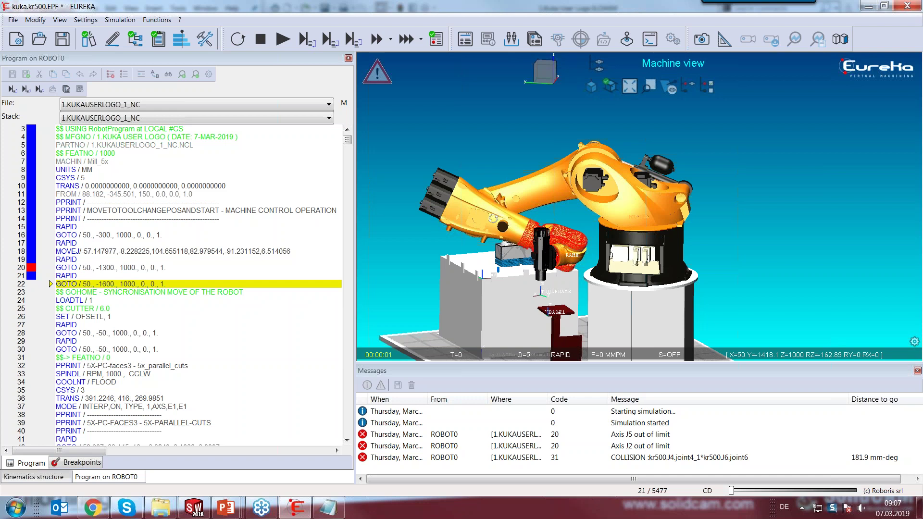
mouse_move(545, 284)
mouse_down()
mouse_move(542, 298)
mouse_move(549, 286)
mouse_up()
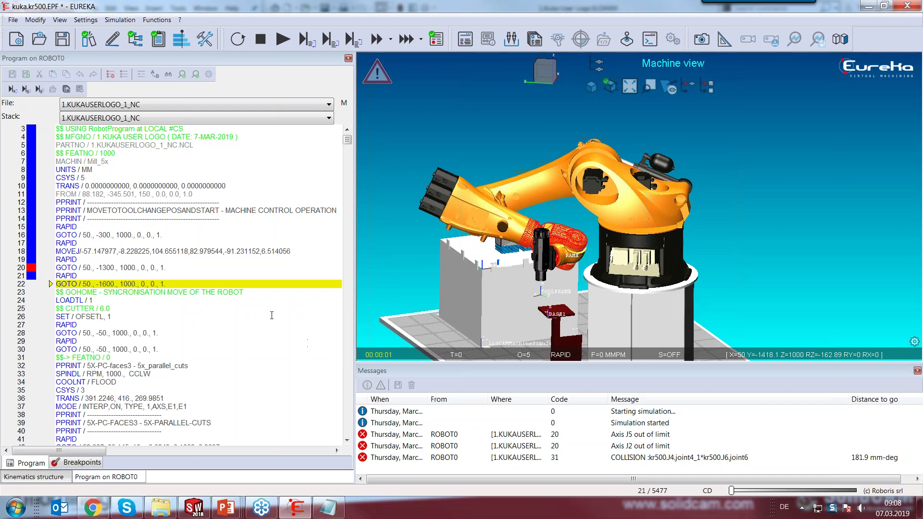
- Jog the robot from the line 18 position to about J2 -12.1, J3 110.86 and J4 30.93 degrees
double_click(138, 252)
middle_drag(597, 256, 614, 270)
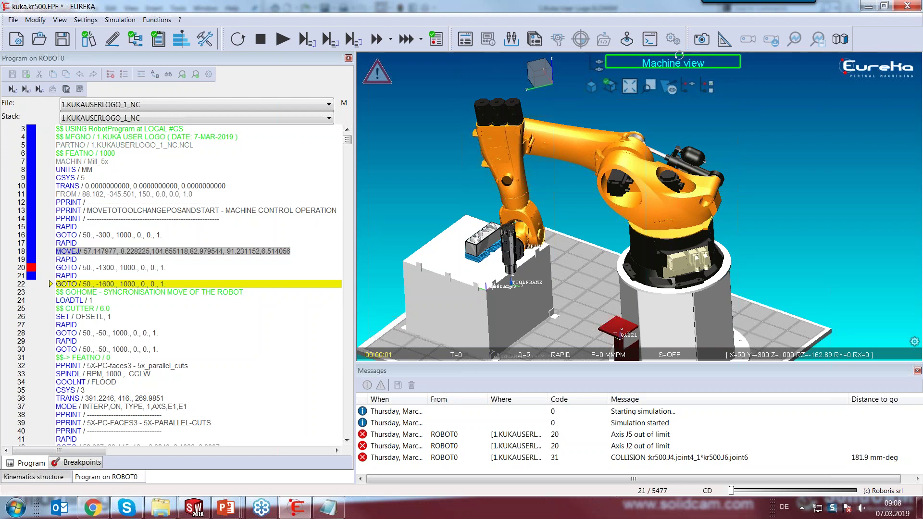
click(628, 42)
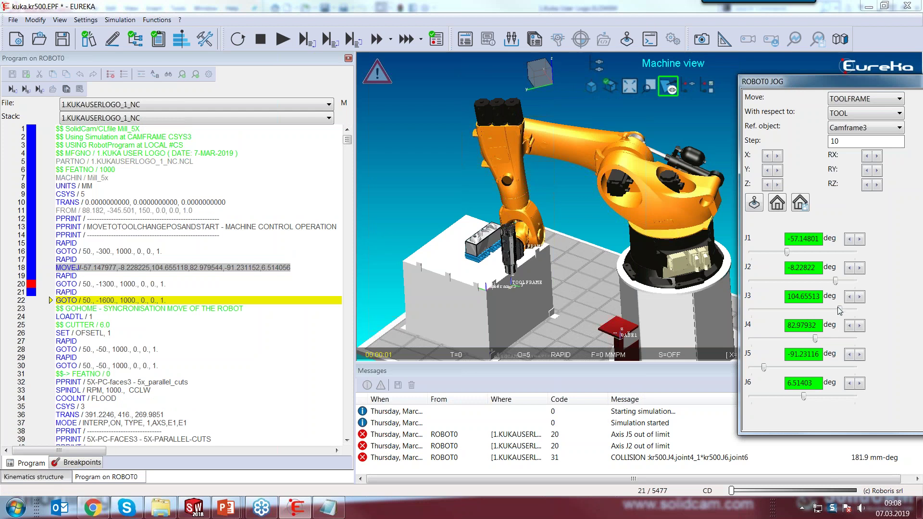
drag(840, 311, 837, 310)
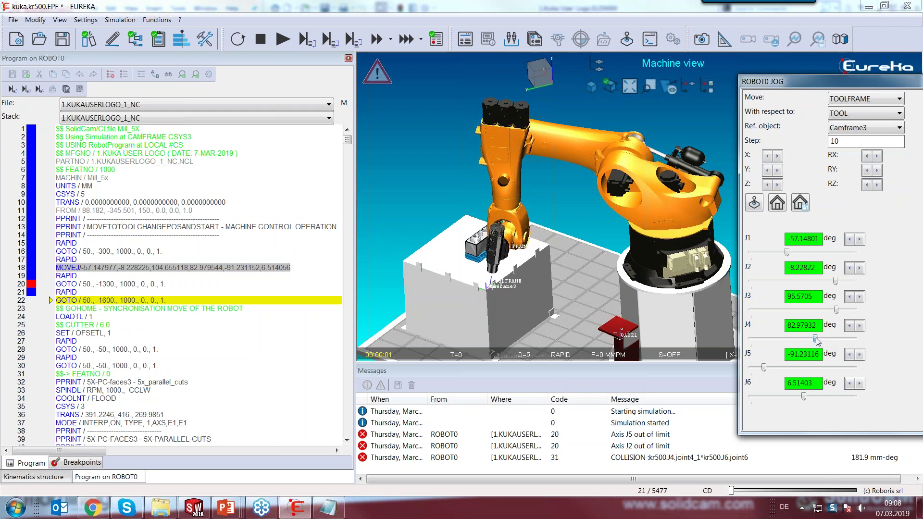
drag(816, 339, 809, 341)
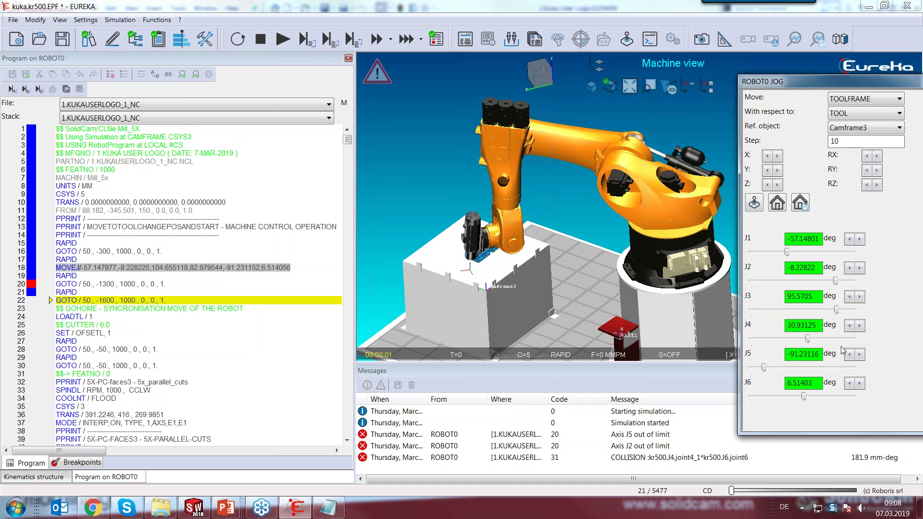
mouse_move(759, 3)
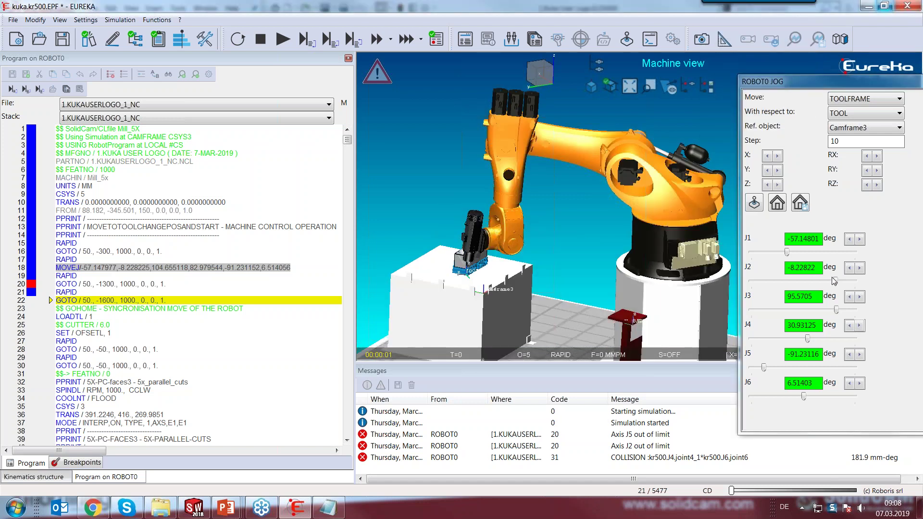
drag(837, 283, 842, 310)
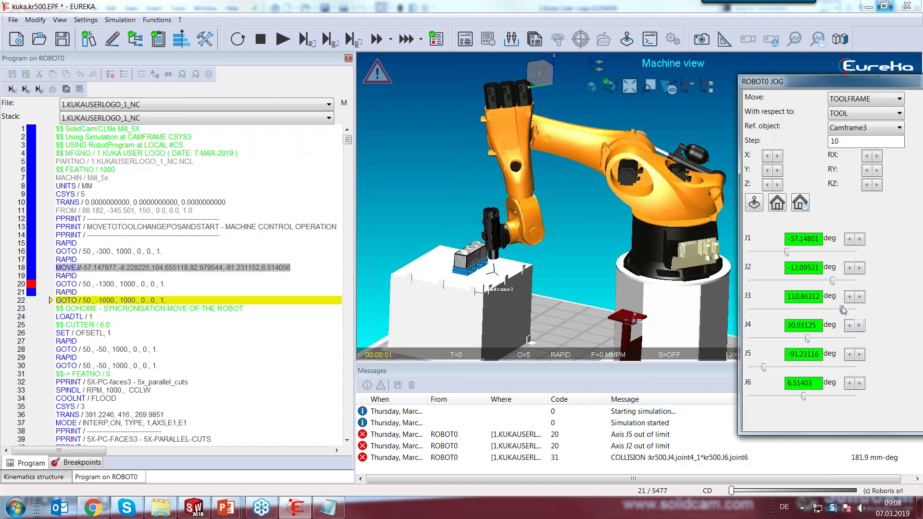
- Replace the line 18 move with a MOVEJ (joints) of the jogged pose and run the simulation
right_click(157, 274)
mouse_move(202, 89)
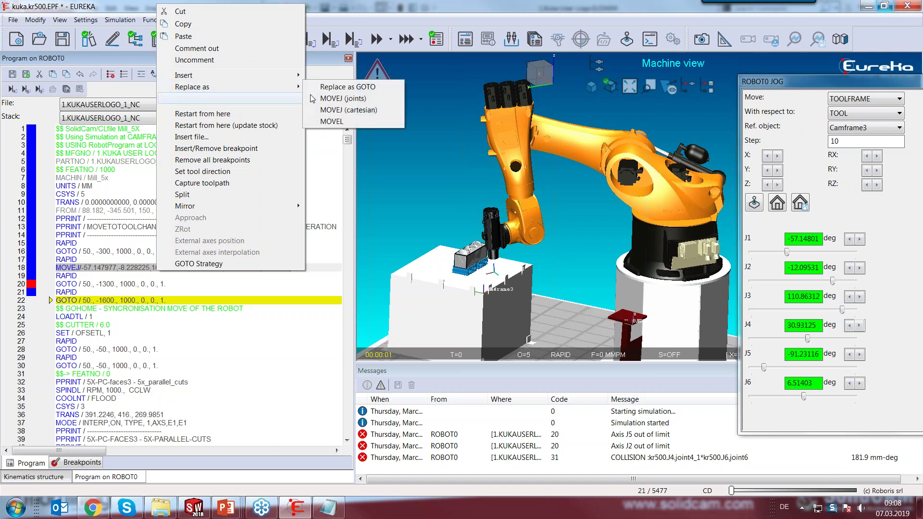
click(336, 98)
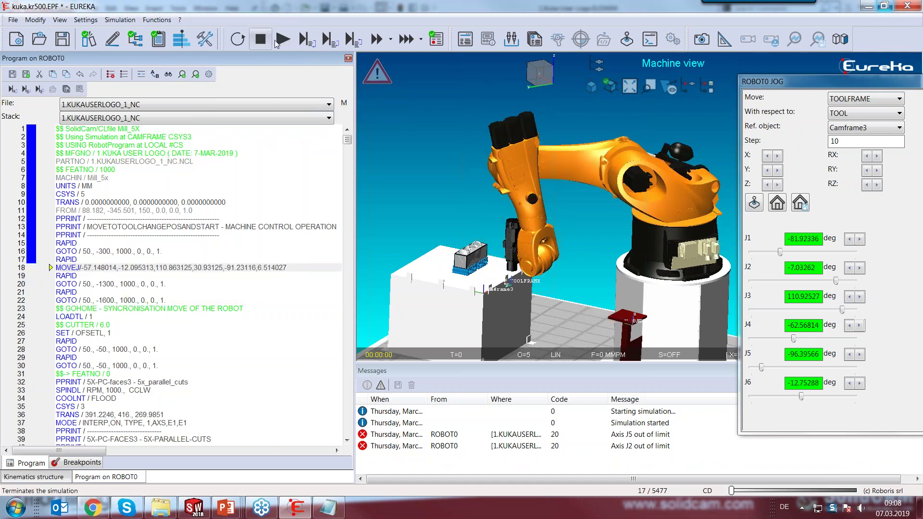
click(283, 40)
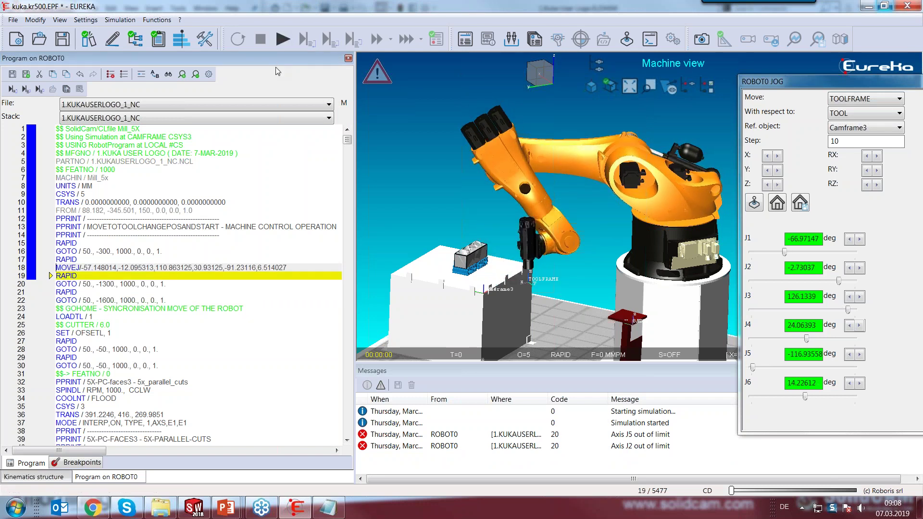
- Recall the line 18 pose and jog the robot to about J2 -14.88, J3 107.04 and J4 -141.62 degrees
double_click(133, 268)
click(833, 283)
drag(834, 283, 840, 310)
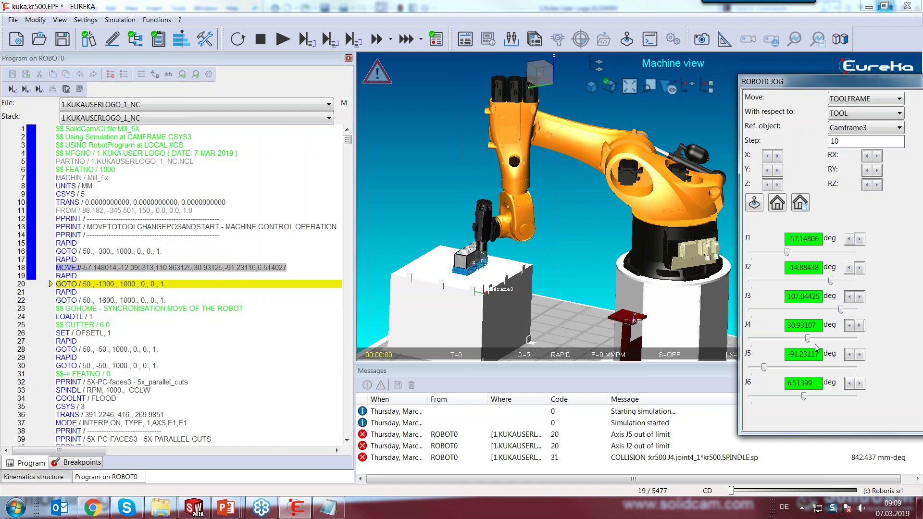
drag(809, 340, 782, 339)
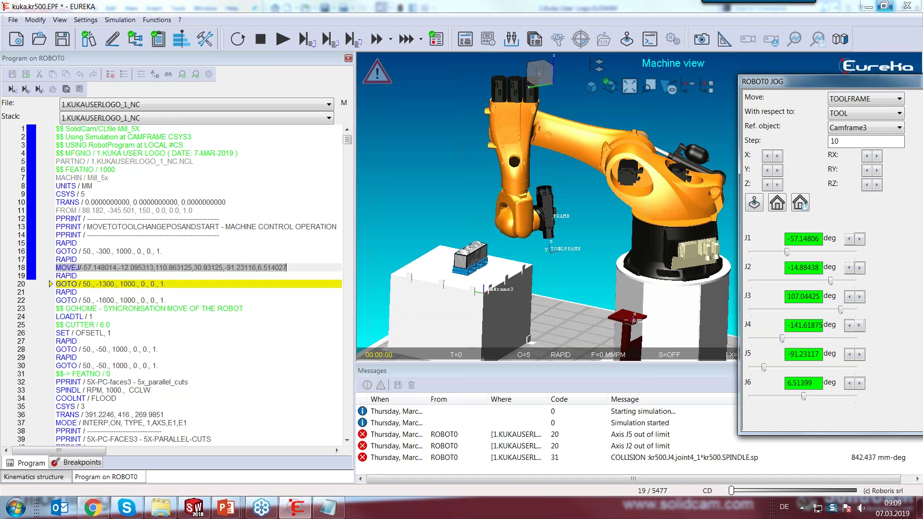
- Overwrite line 18 with the newly jogged joint values as MOVEJ (joints) and run the program again
right_click(121, 268)
mouse_move(216, 84)
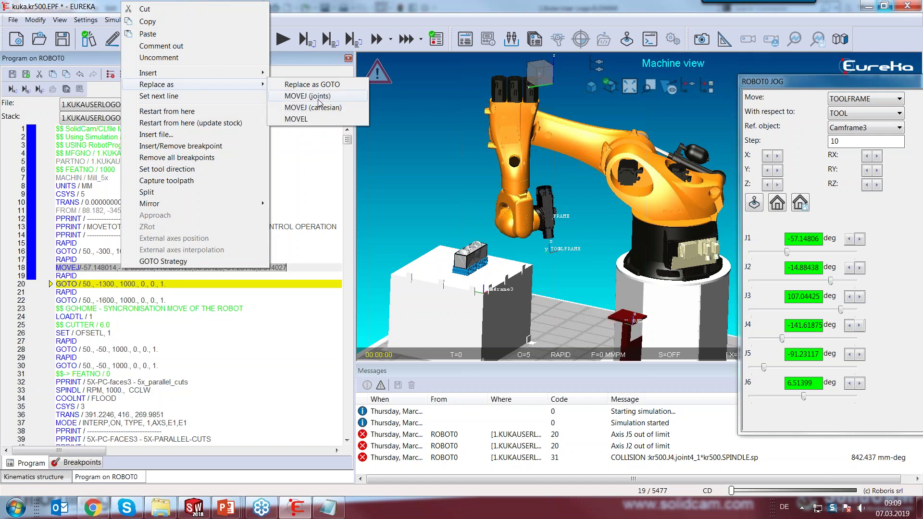
click(319, 102)
click(283, 39)
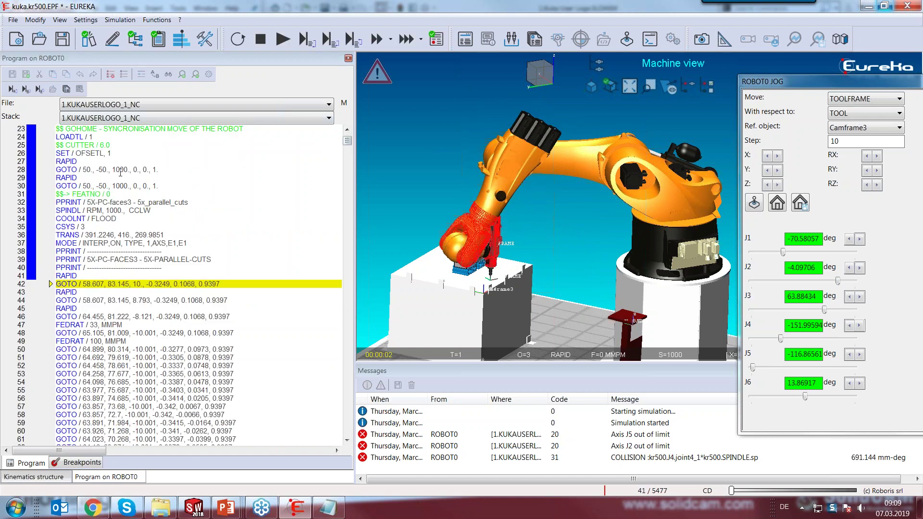
- Compare the robot poses of the GOTO moves on lines 20 and 28
click(119, 168)
scroll(116, 234, up, 3)
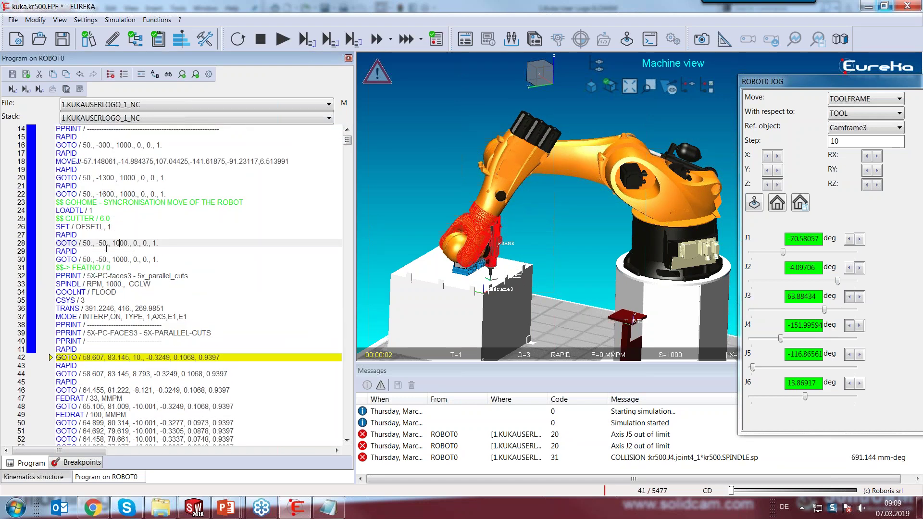
key(End)
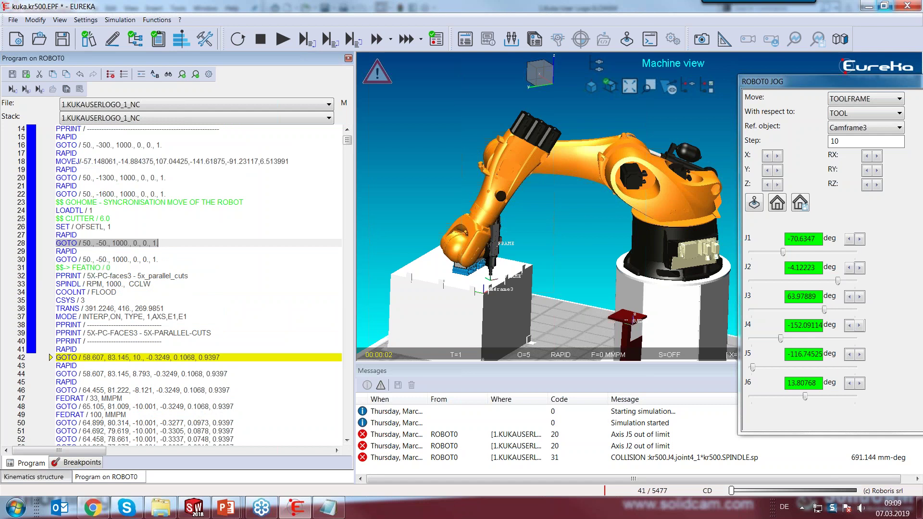
click(107, 179)
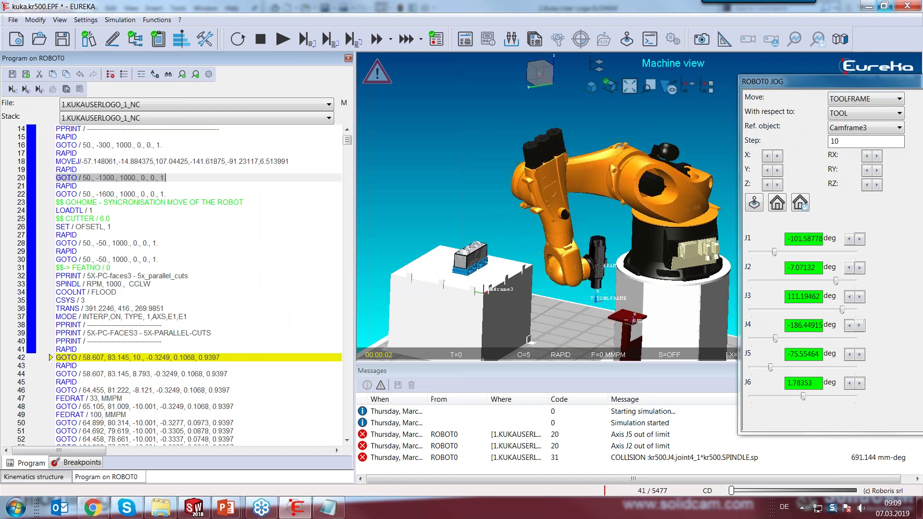
key(Down)
key(Down)
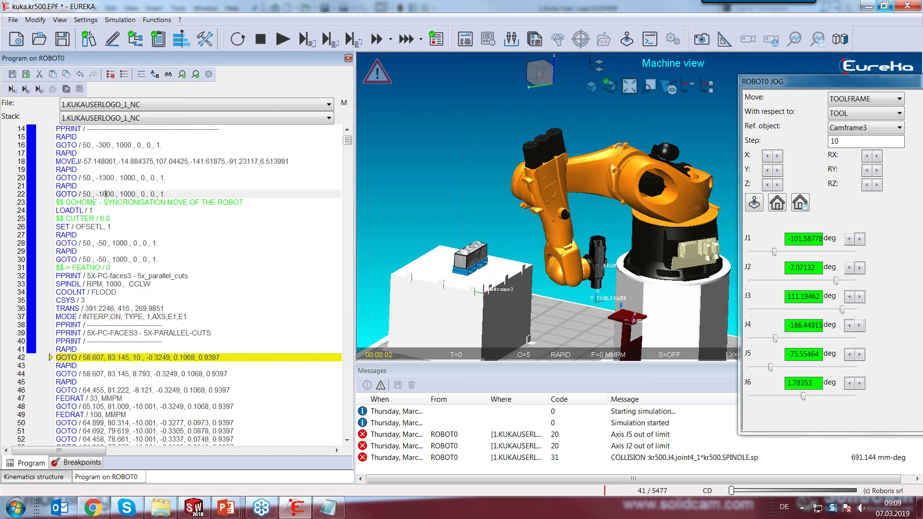
click(103, 243)
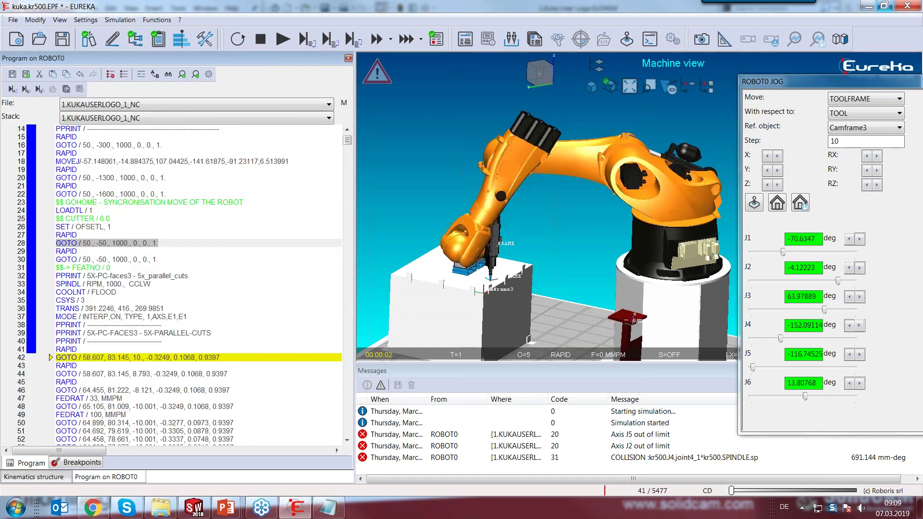
- Rotate the approach of the line 28 GOTO to about RZ 40 degrees and replace the line as MOVEJ (joints)
right_click(104, 243)
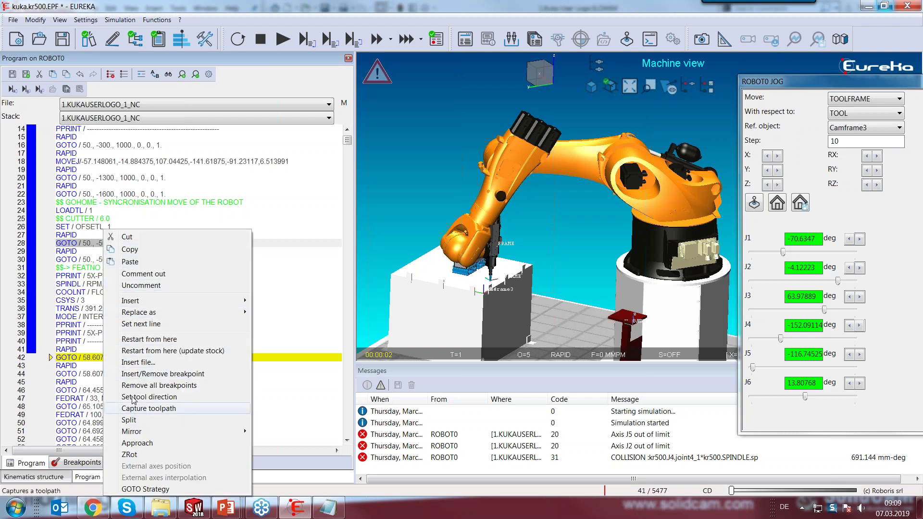
click(137, 443)
drag(185, 64, 227, 68)
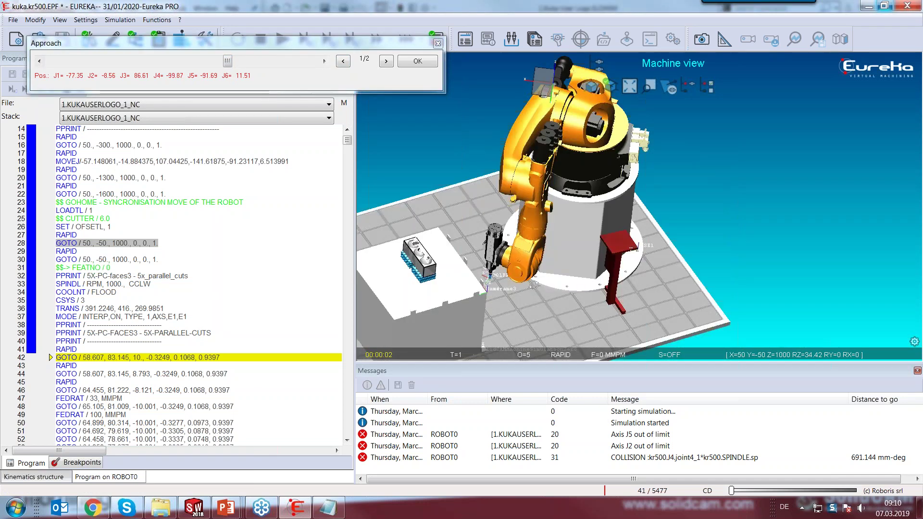
drag(229, 60, 235, 60)
key(Return)
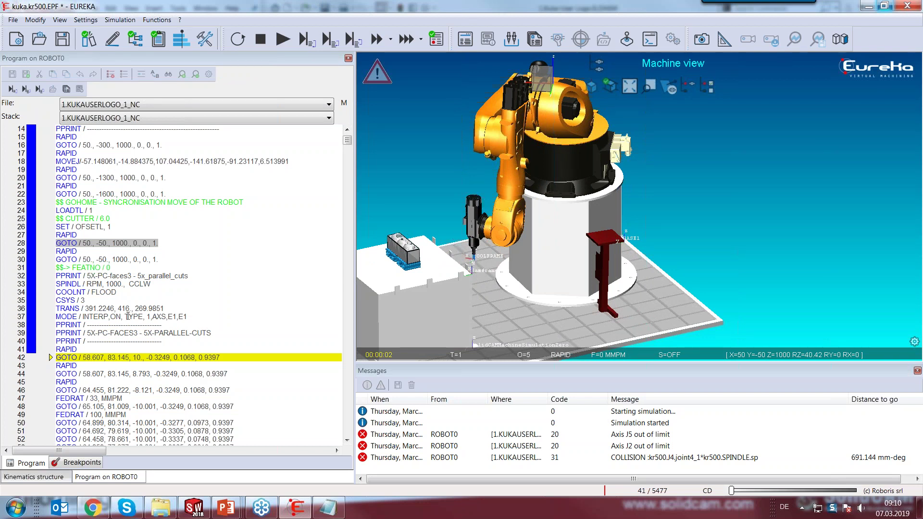
right_click(104, 245)
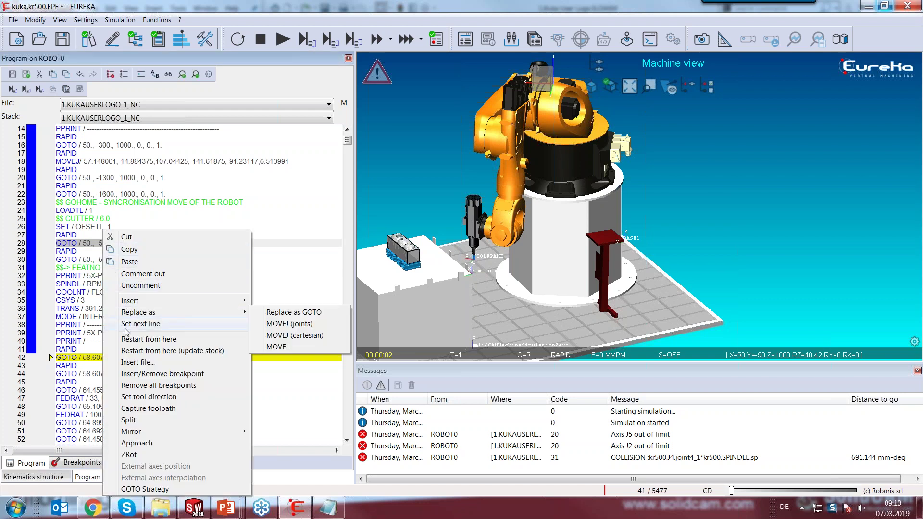
mouse_move(149, 313)
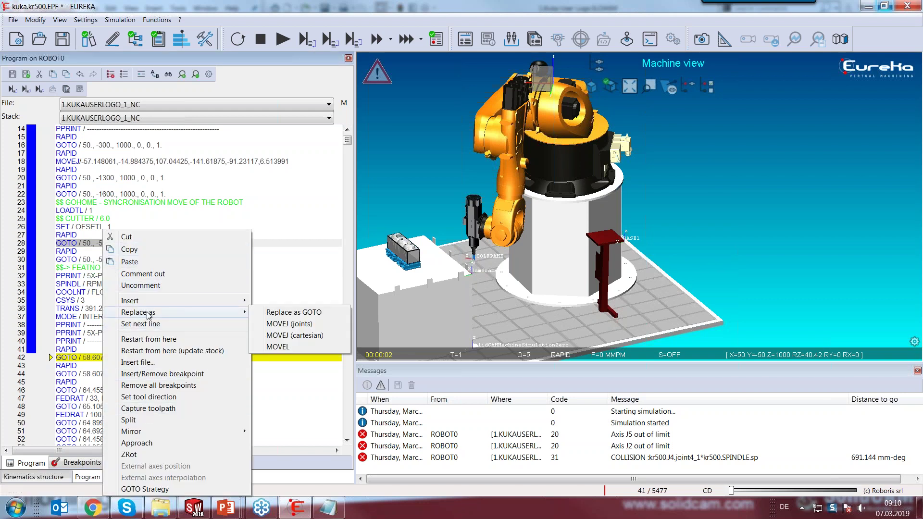
click(284, 324)
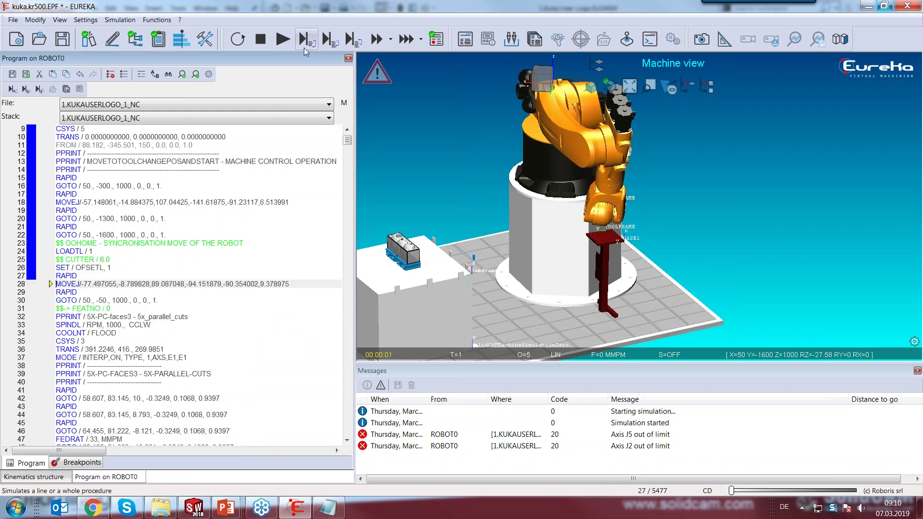
- Run the program at a higher simulation speed, pause it and locate the line causing the Axis J5 limit error
click(282, 40)
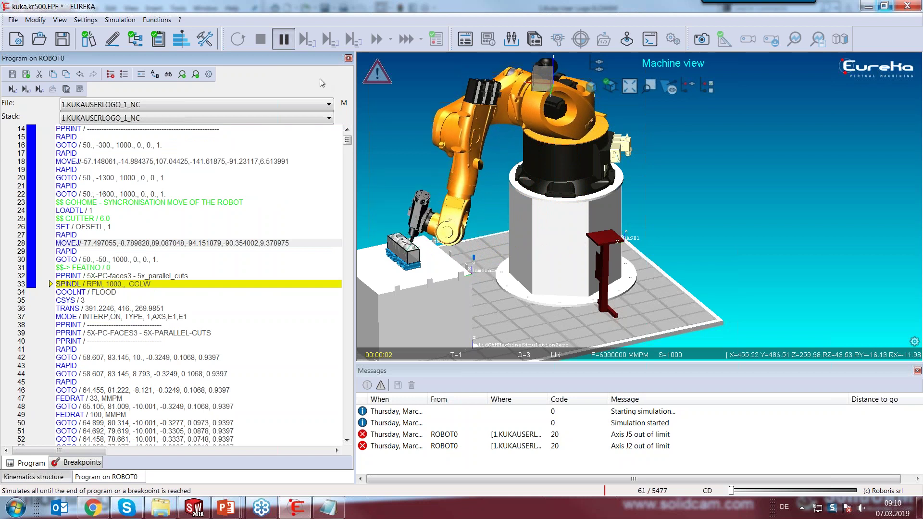
click(787, 491)
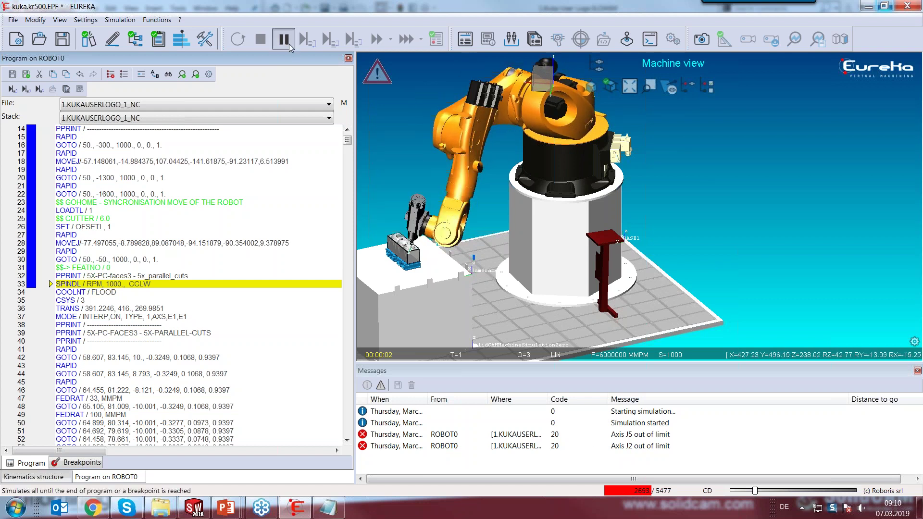
click(289, 44)
click(393, 437)
double_click(393, 438)
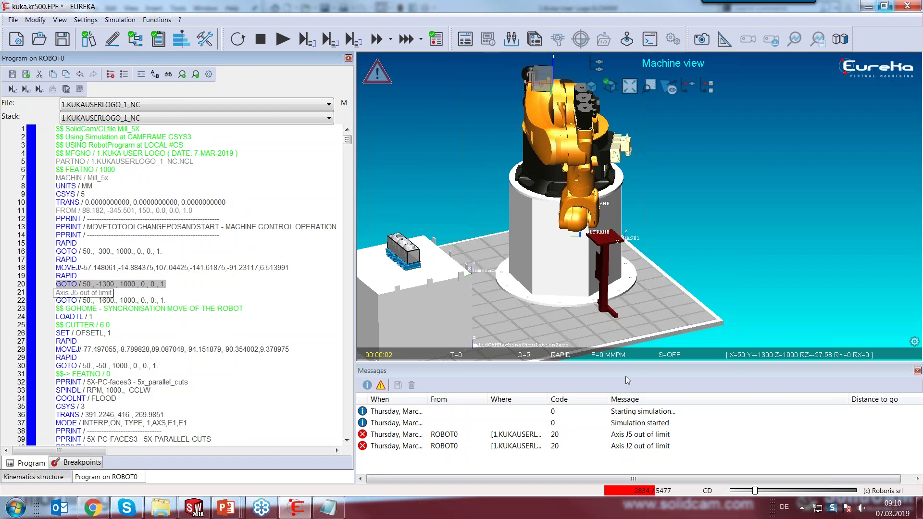
- Restart the simulation, updating the modified program files and recovering the original stock, and run the whole program at near-maximum speed
click(238, 39)
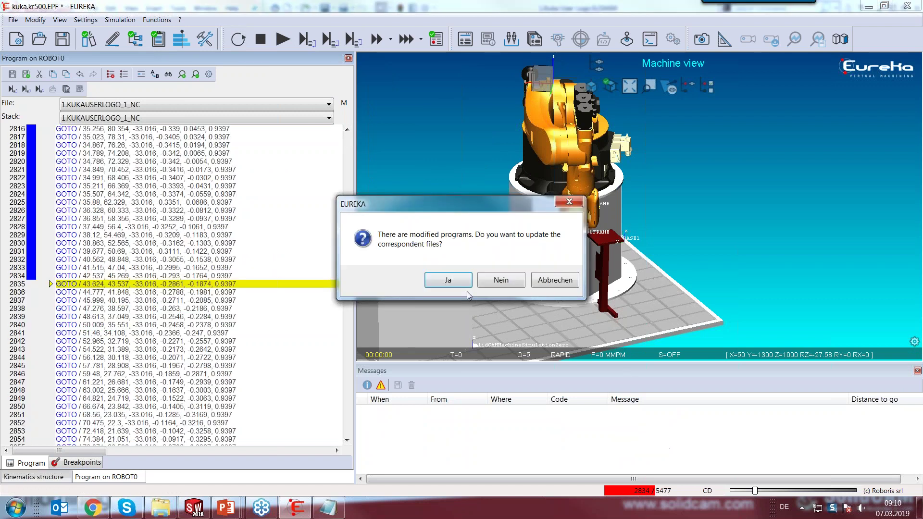
click(451, 281)
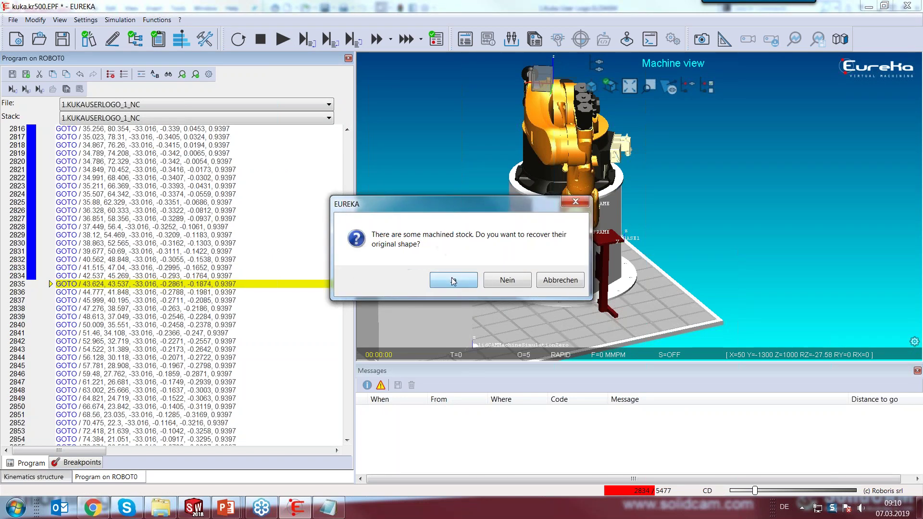
click(450, 281)
click(283, 40)
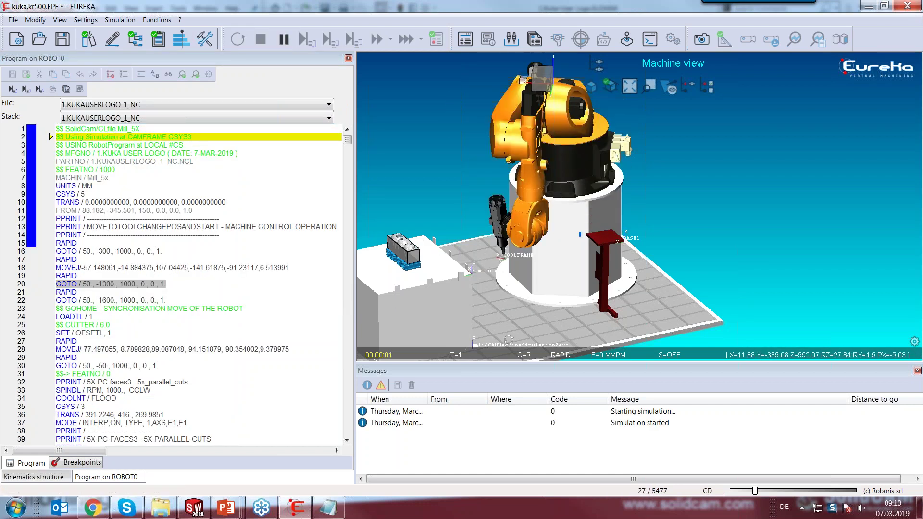
drag(755, 491, 839, 490)
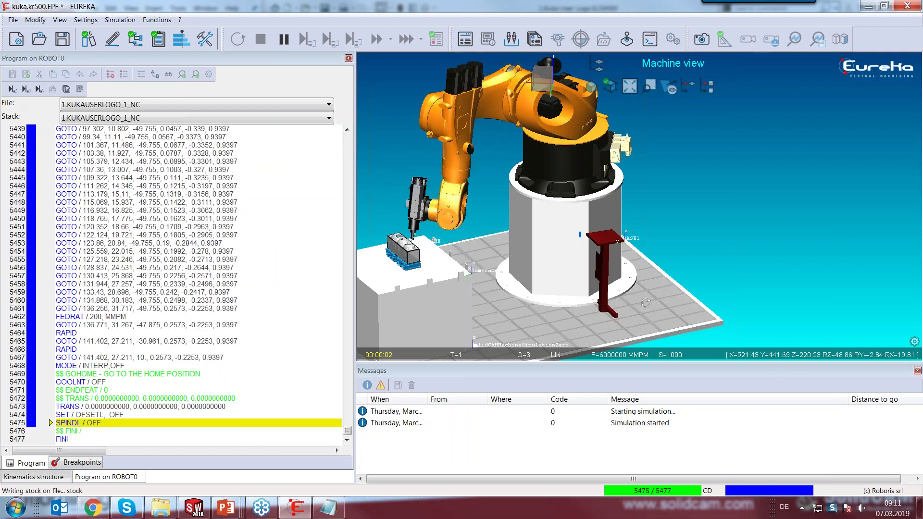
click(489, 287)
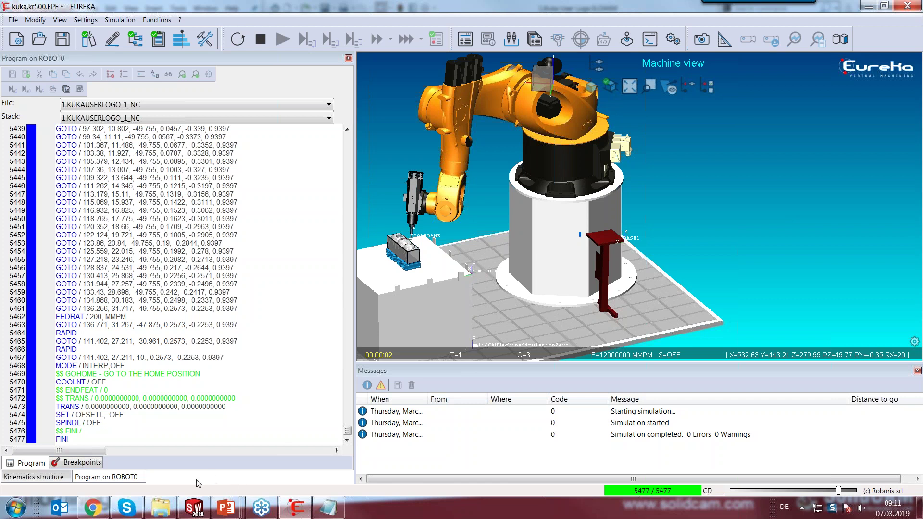
- Switch to SolidWorks and open the CAM-Part 2.Kuka.kr210table.TwistedBlock.prz from the RobotMilling folder
mouse_move(203, 514)
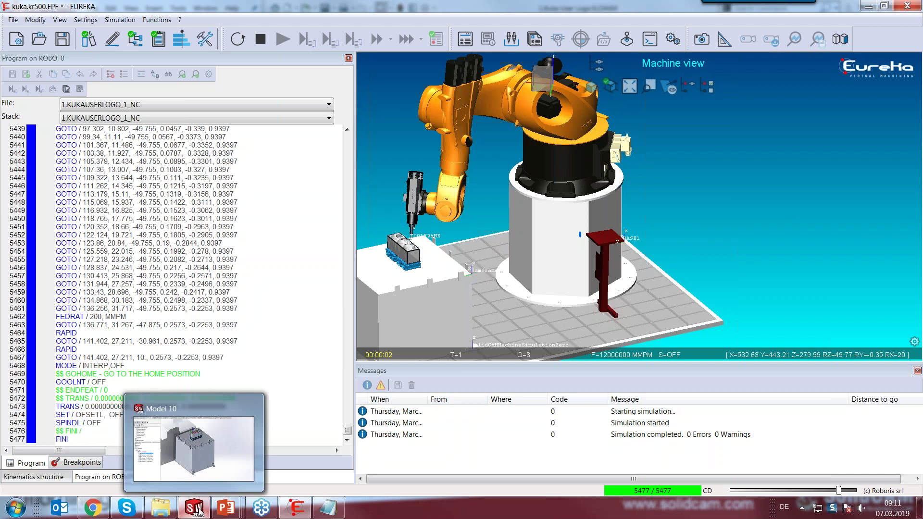
click(199, 512)
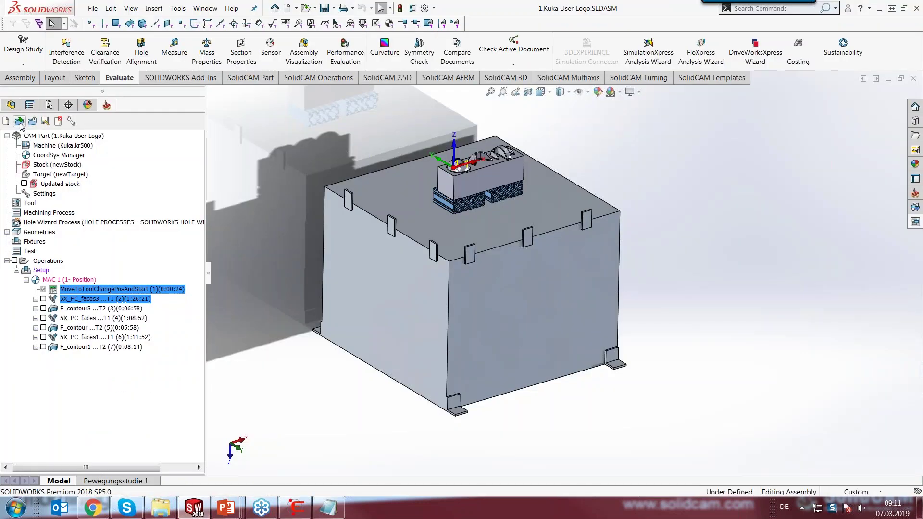
click(20, 121)
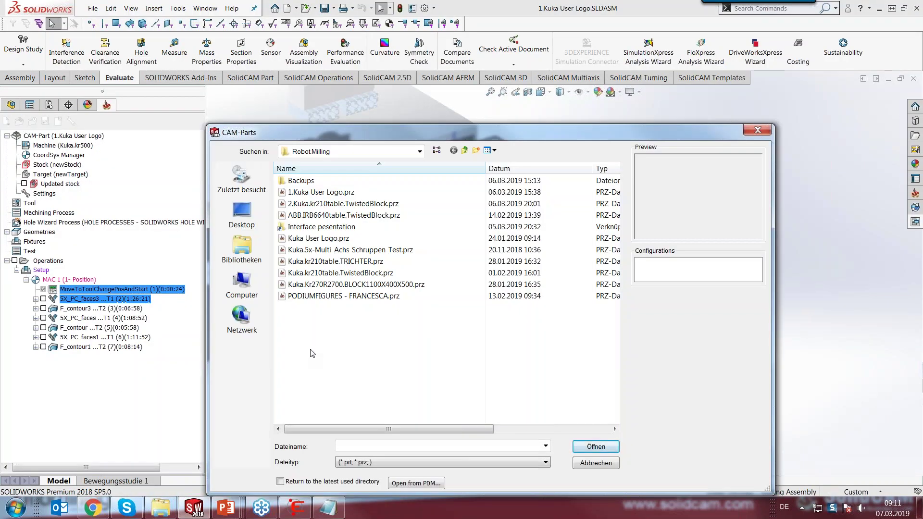
click(296, 203)
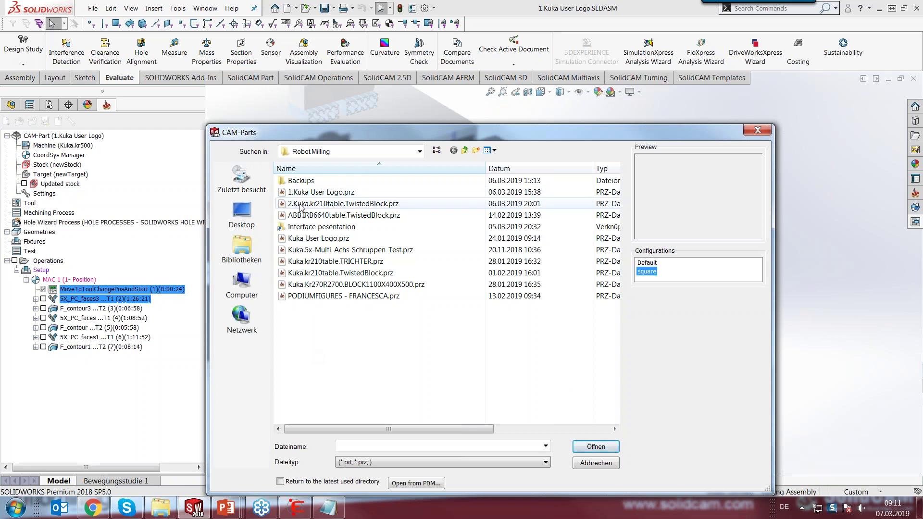
click(594, 446)
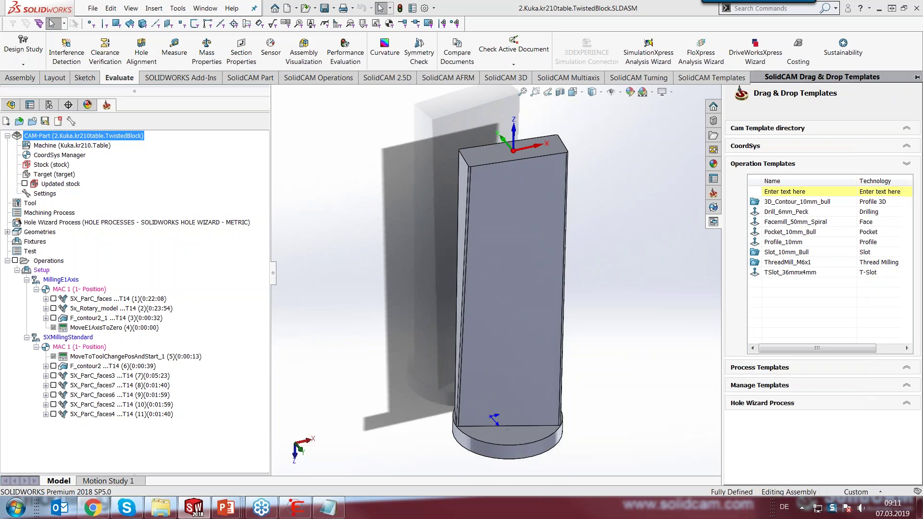
- Examine the Kuka.kr210.Table machine definition and its rotary table in the machine preview, and close both windows
double_click(47, 146)
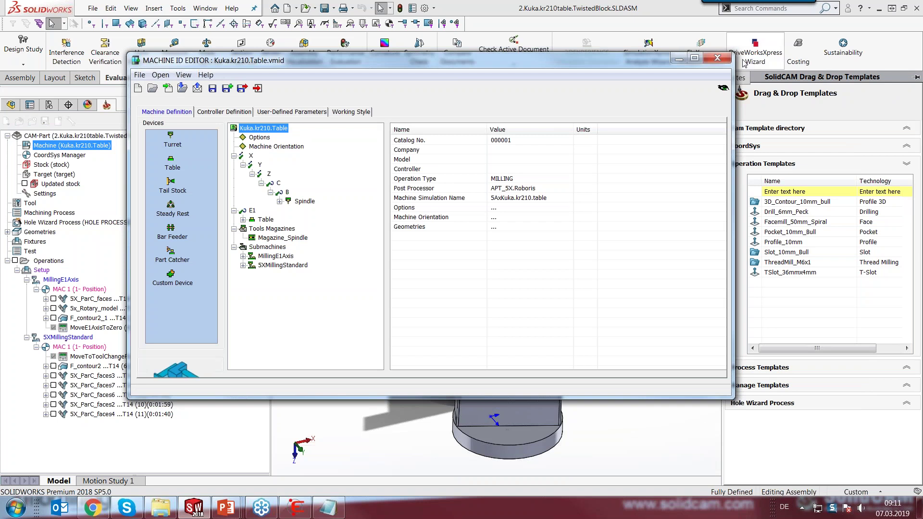
click(724, 88)
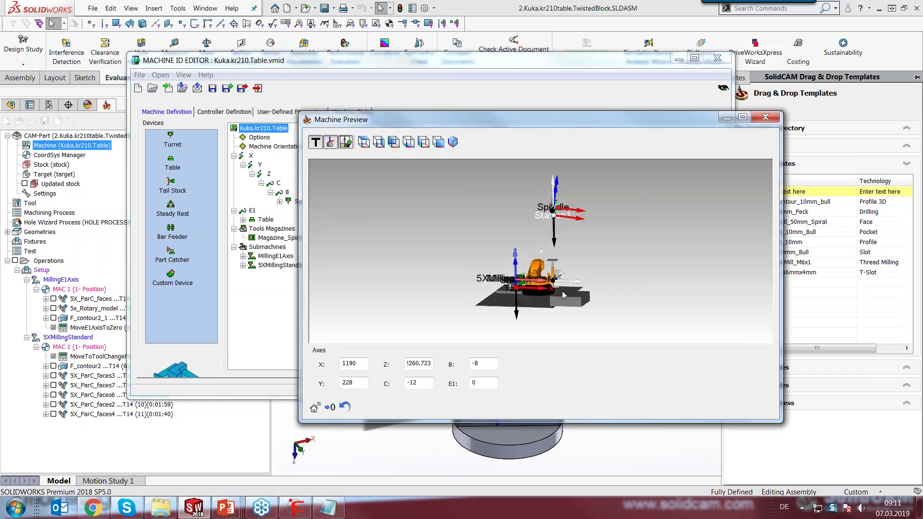
drag(517, 299, 480, 255)
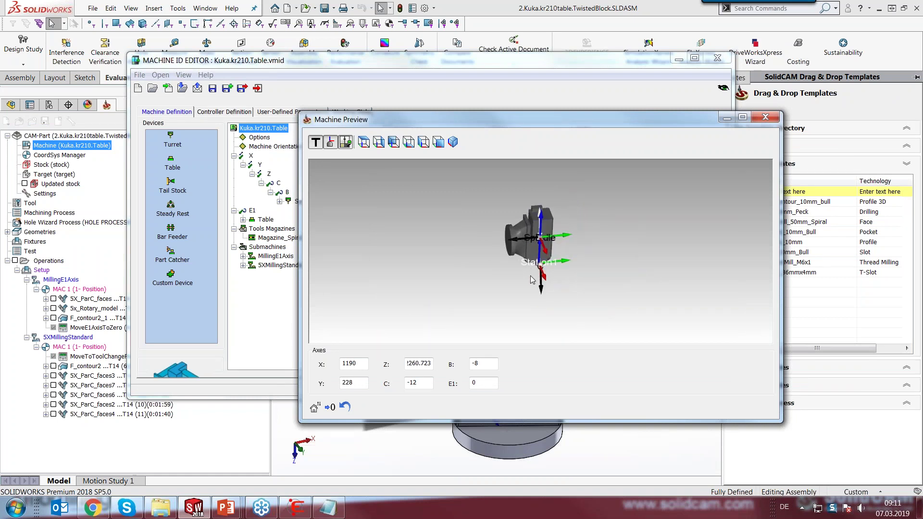
drag(533, 278, 531, 281)
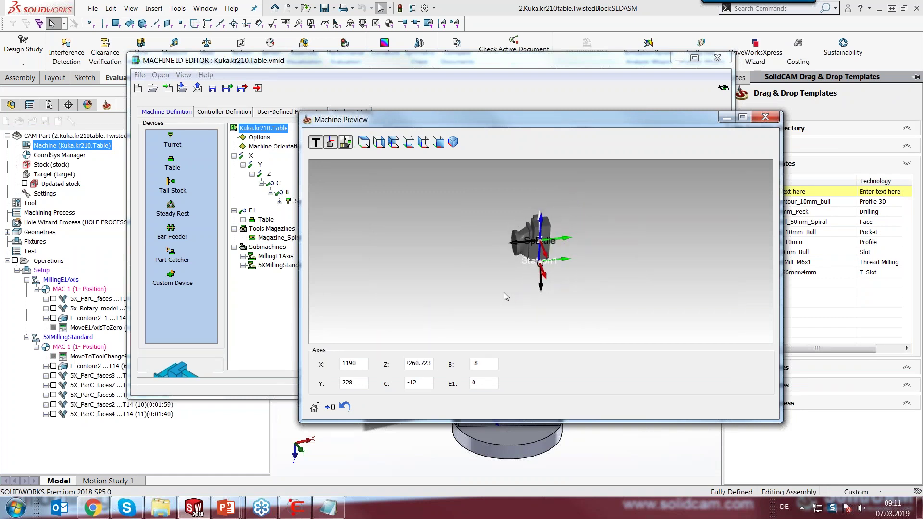
scroll(475, 303, down, 3)
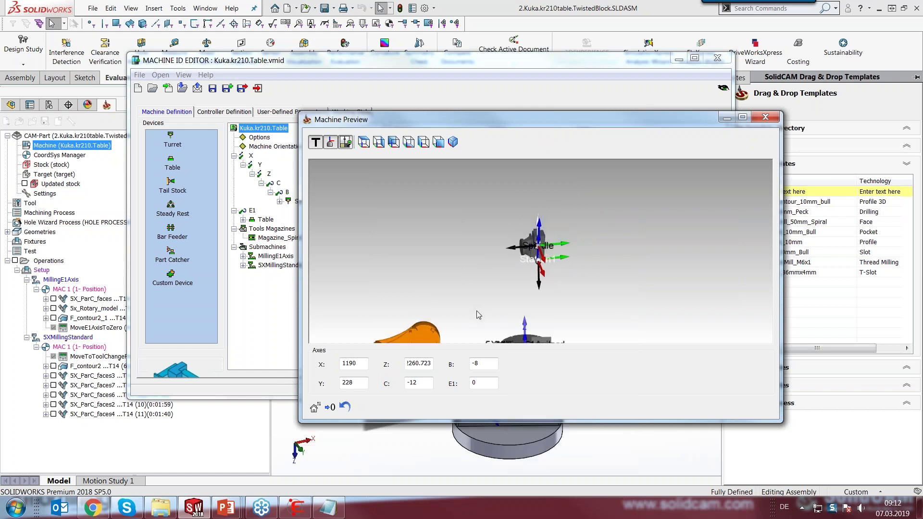
right_click(513, 288)
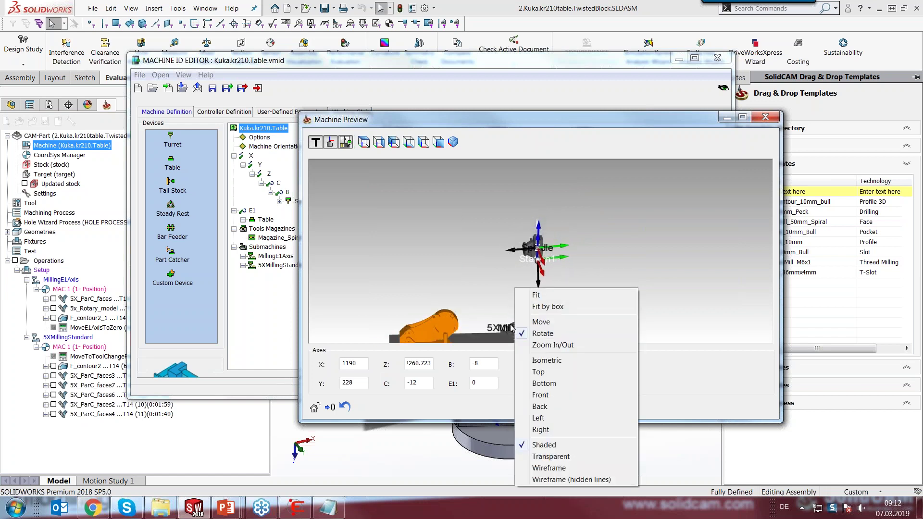
click(539, 327)
drag(539, 325, 549, 273)
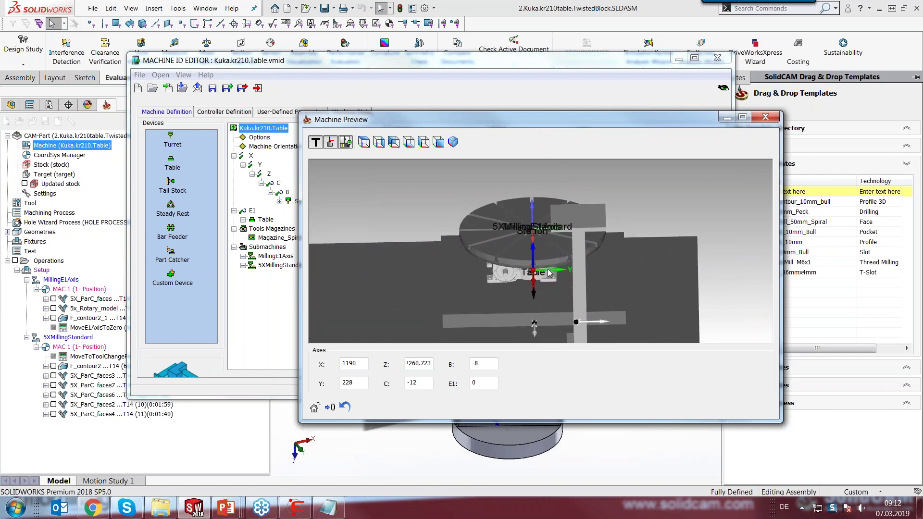
click(768, 120)
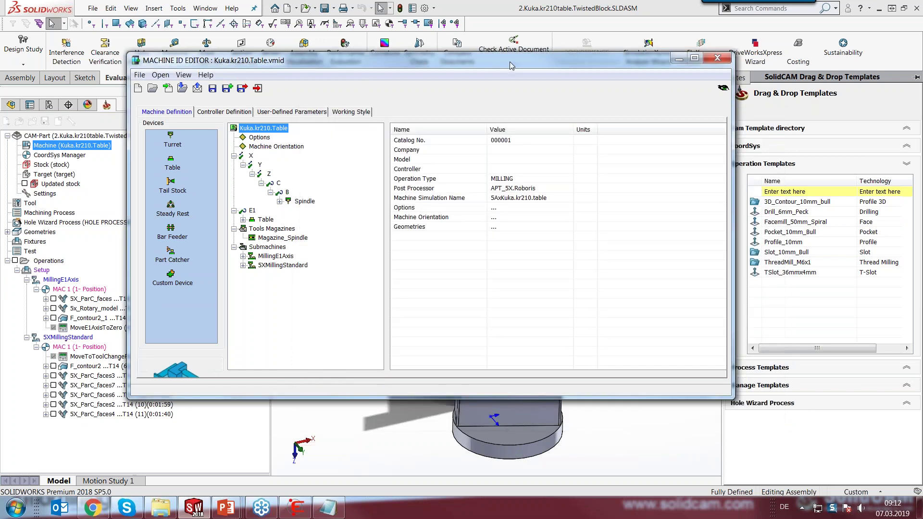
click(718, 59)
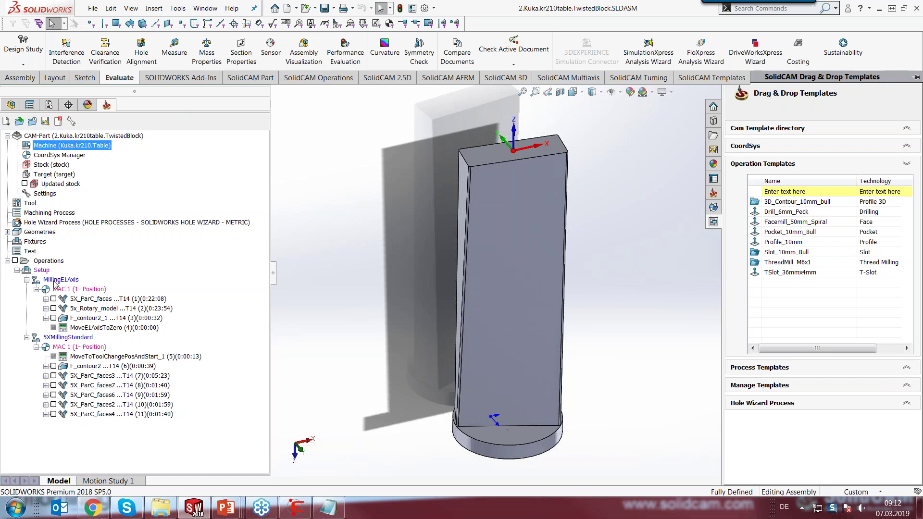
- Export the four MillingE1Axis operations, from 5X_ParC_faces to MoveE1AxisToZero, to Eureka with All Data & Run Simulation
click(110, 300)
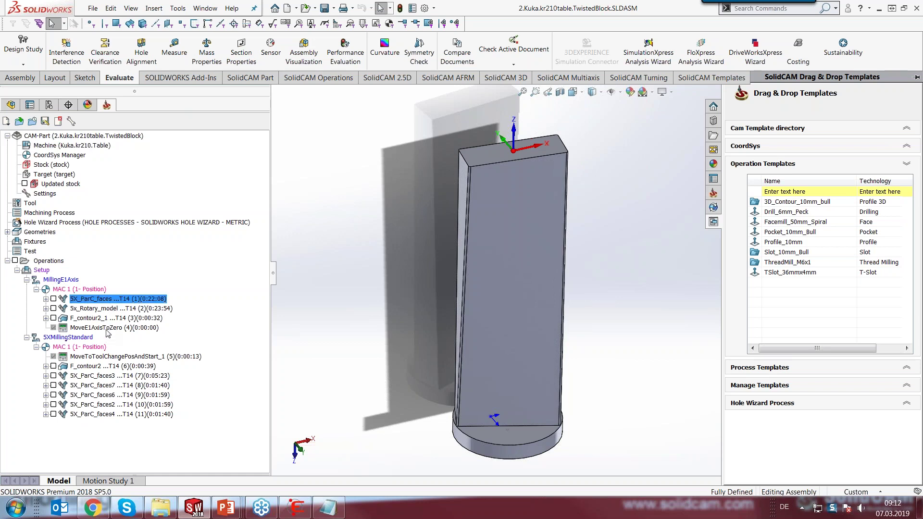
shift+click(106, 329)
right_click(106, 332)
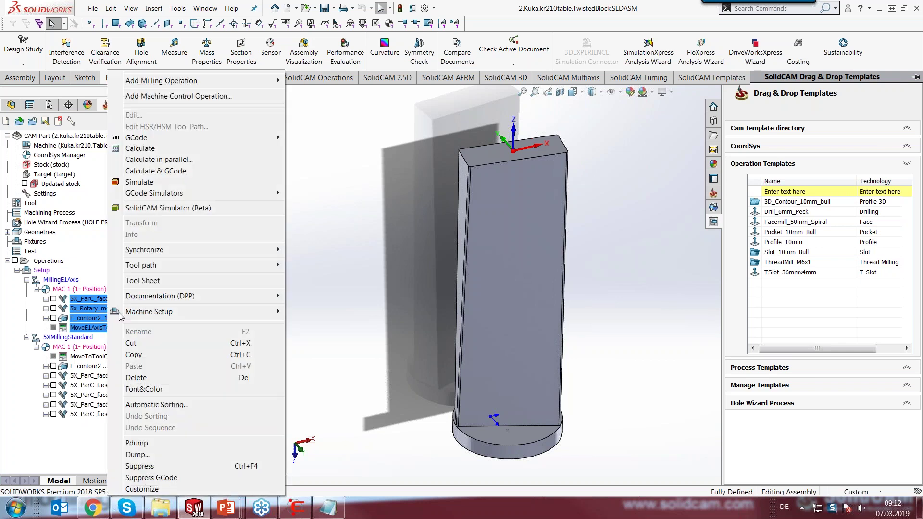
mouse_move(274, 192)
mouse_move(317, 193)
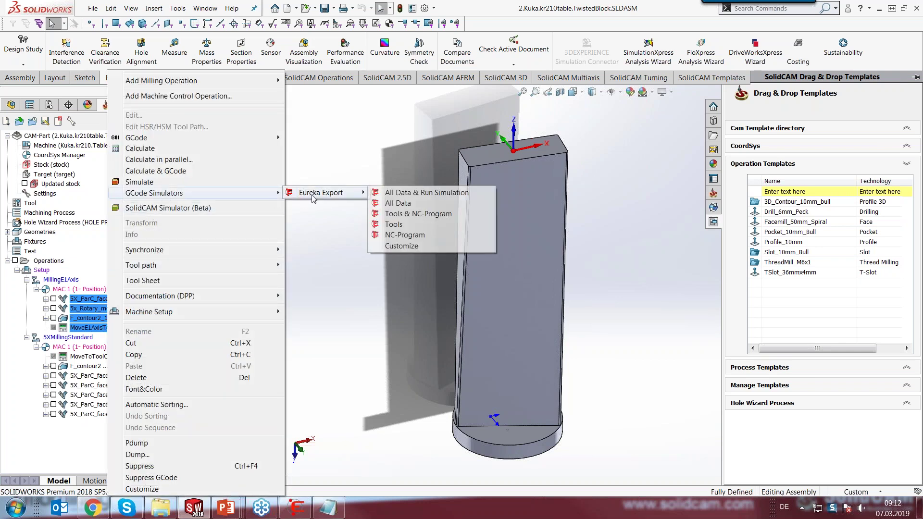
click(425, 193)
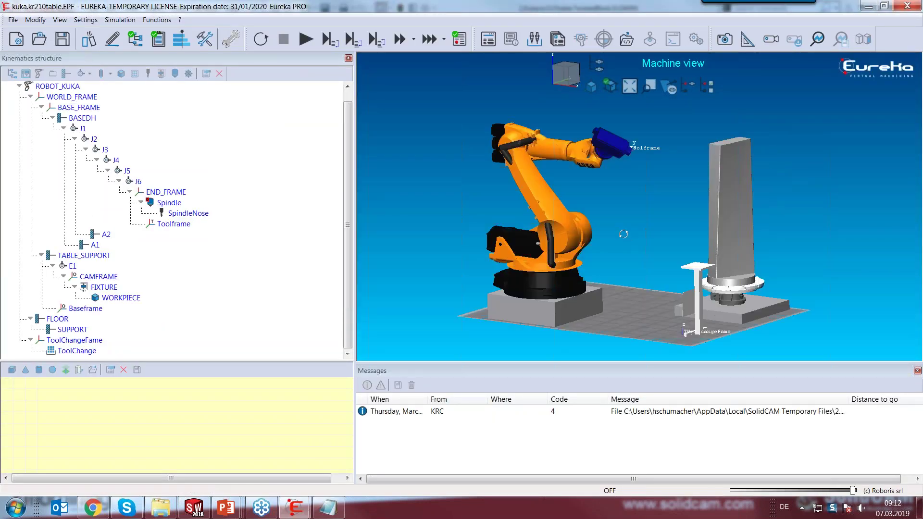
- Display the NC program of the kr210 table robot and lower the simulation speed to about 24
middle_drag(637, 238, 566, 238)
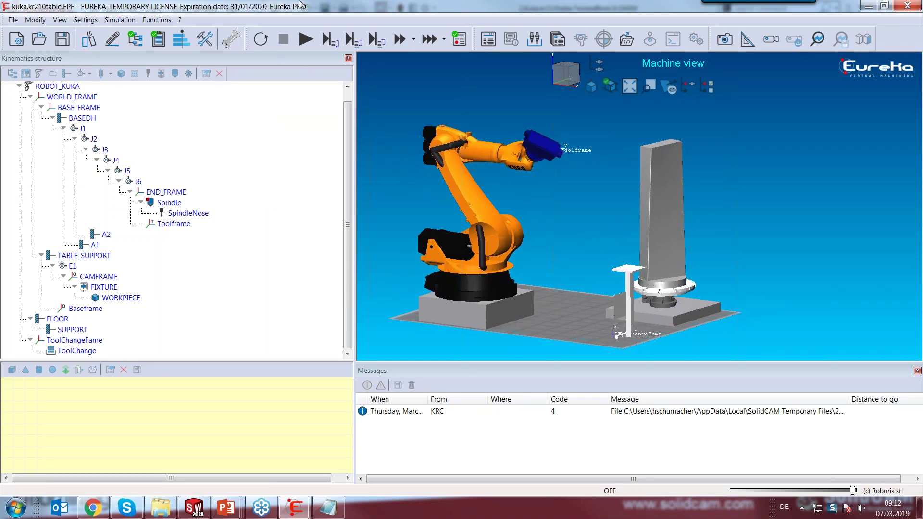
click(487, 39)
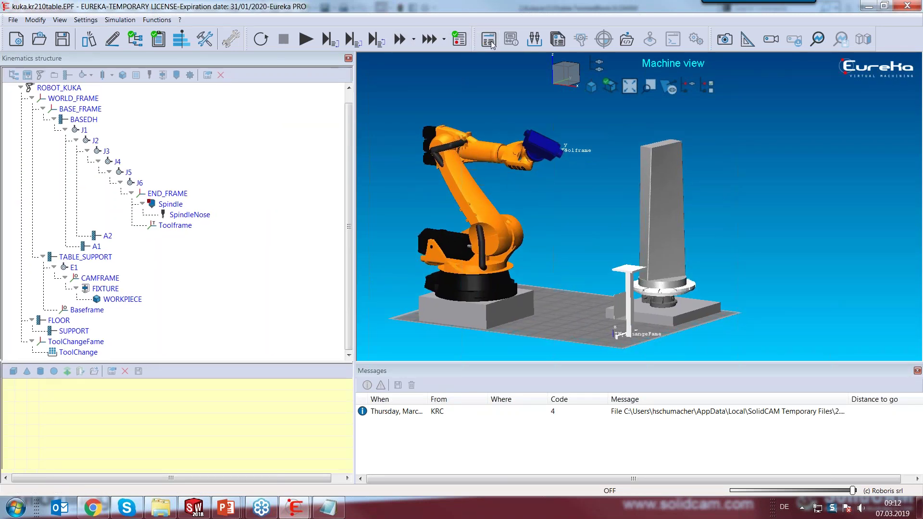
mouse_move(854, 494)
drag(853, 492, 760, 491)
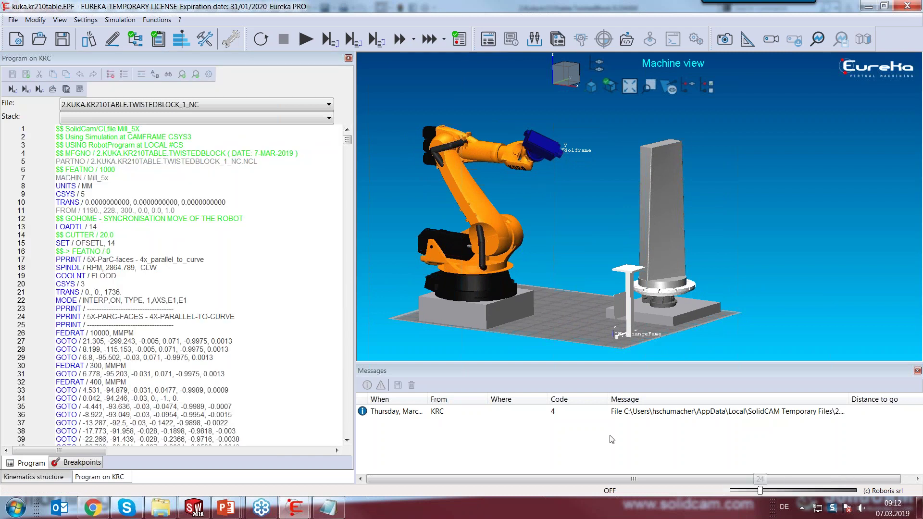
- Run the kr210 table simulation of the MillingE1Axis operations to the end and close the completion message
click(306, 39)
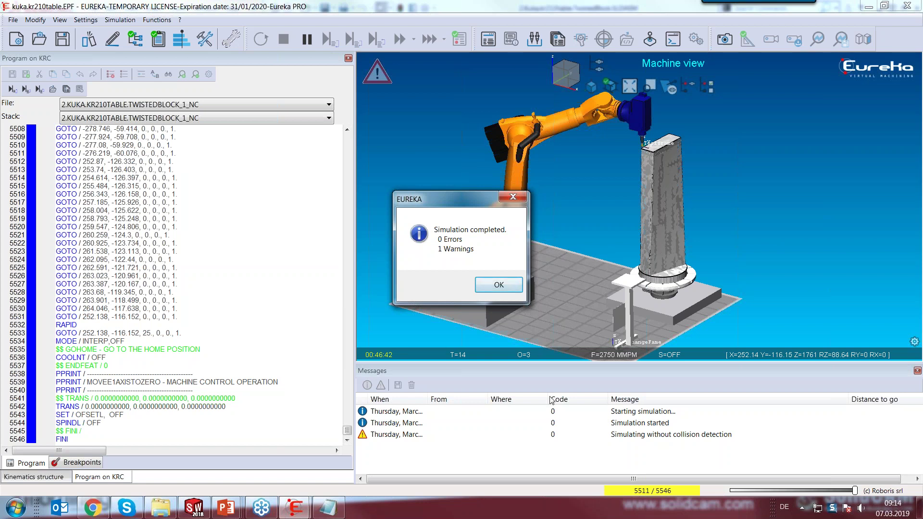
click(498, 284)
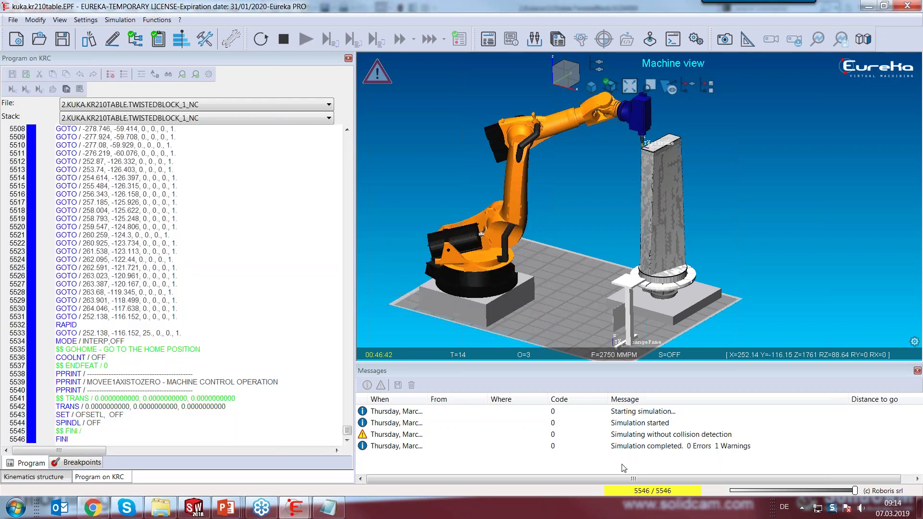
- Switch to SolidWorks and export the 5XMillingStandard operations, from MoveToToolChangePosAndStart_1 to 5X_ParC_faces4, to Eureka with All Data & Run Simulation
click(194, 508)
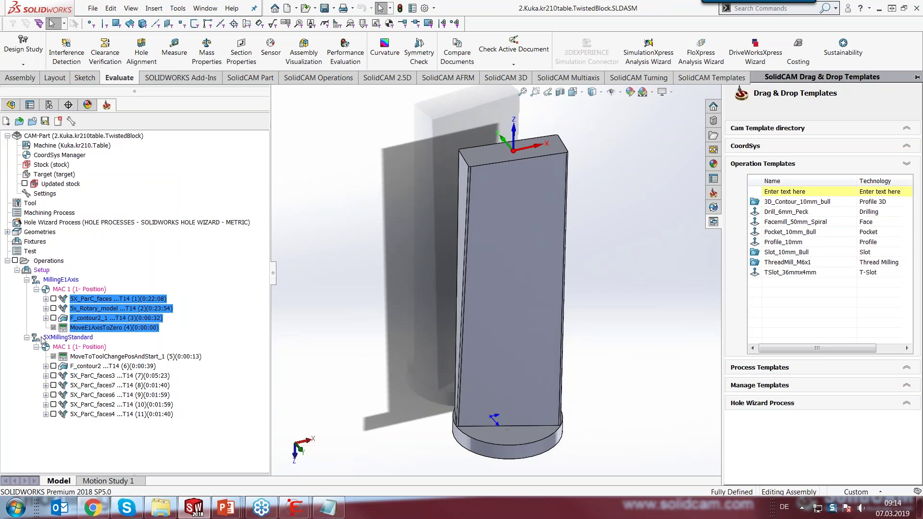
click(74, 338)
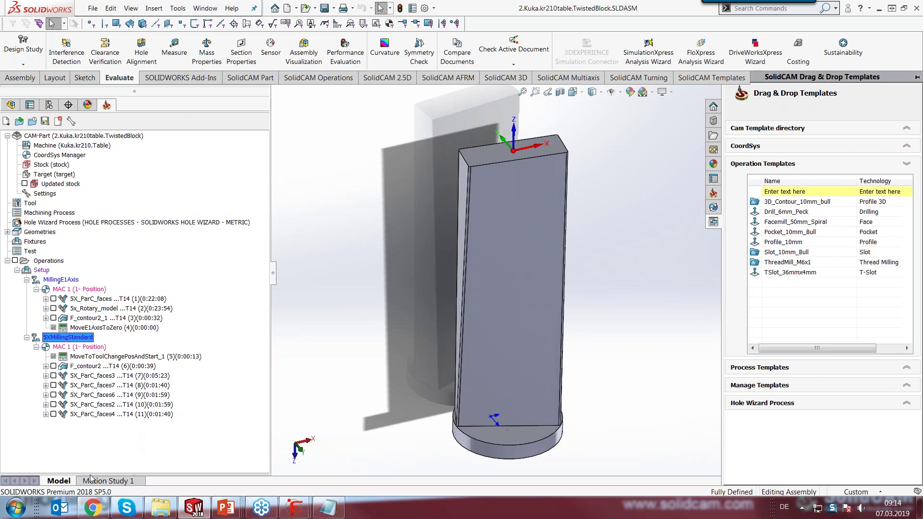
click(80, 359)
shift+click(98, 416)
right_click(98, 417)
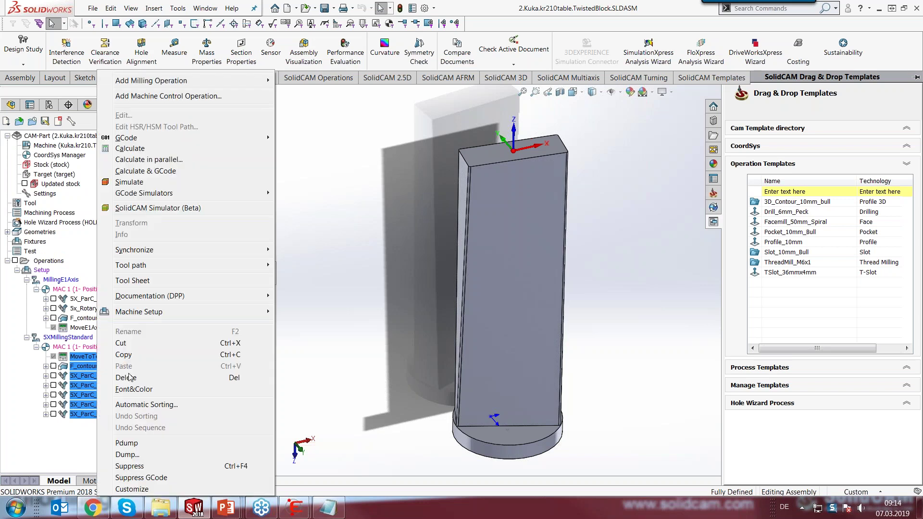
mouse_move(166, 193)
mouse_move(302, 193)
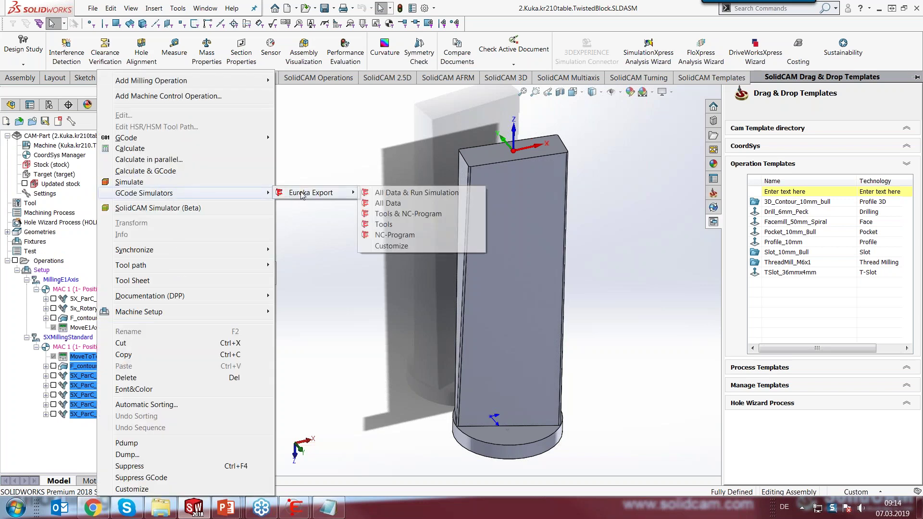
click(384, 193)
click(240, 201)
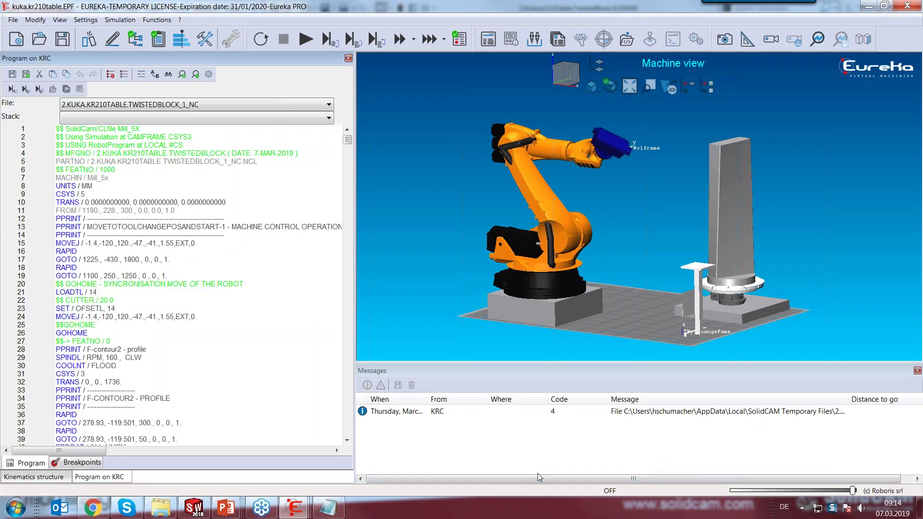
- Simulate the exported program up to line 77 and inspect the robot's pose above the twisted block
click(302, 42)
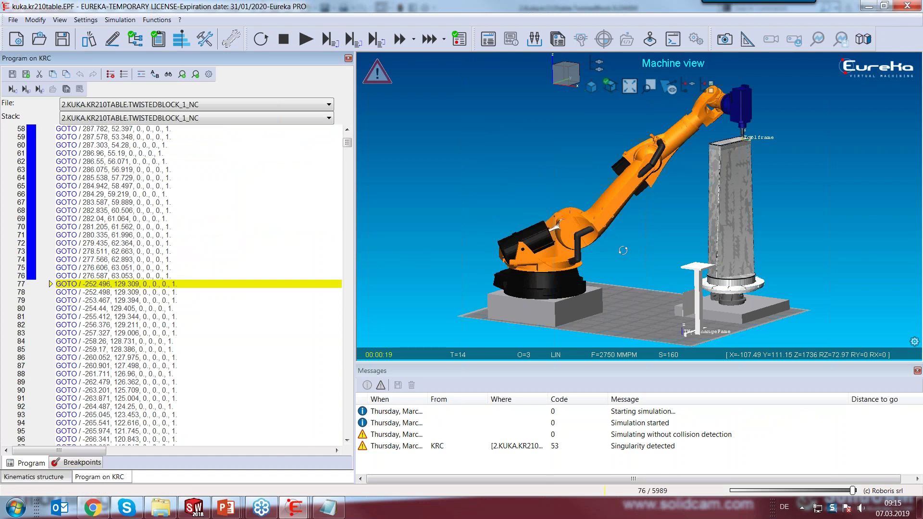
drag(628, 253, 628, 270)
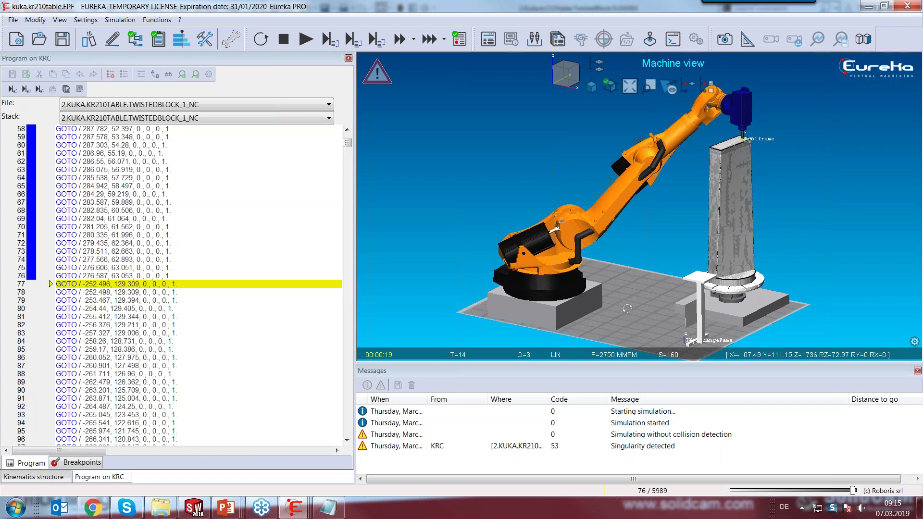
drag(683, 346, 611, 260)
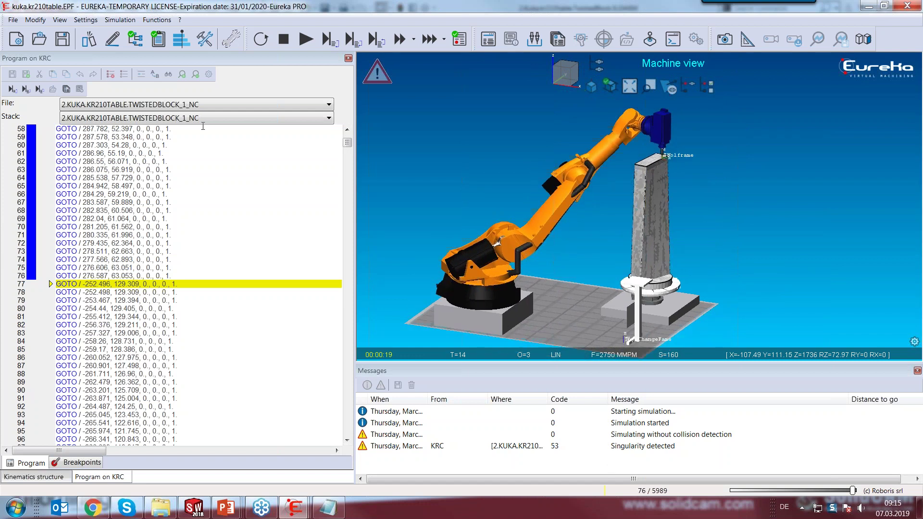
- Apply a ZRot angle of 45.4 to the GOTO move on line 64 of the program
click(91, 178)
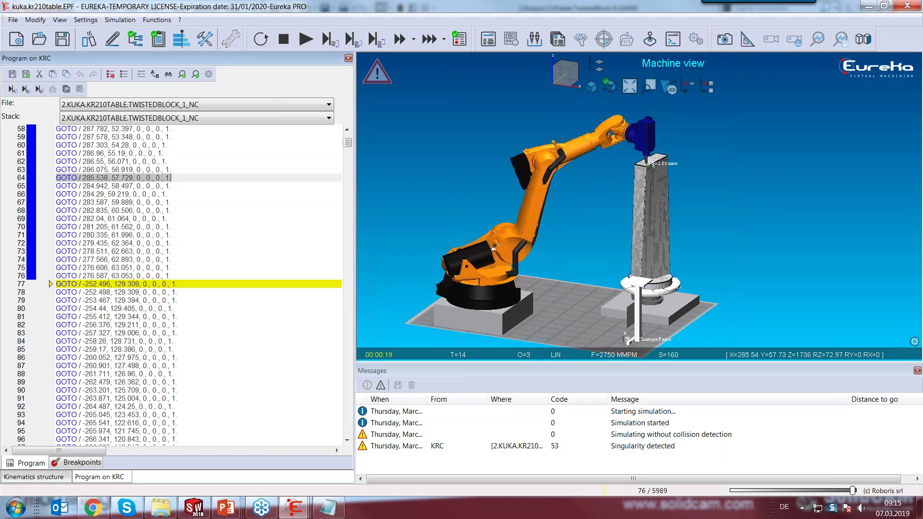
right_click(98, 181)
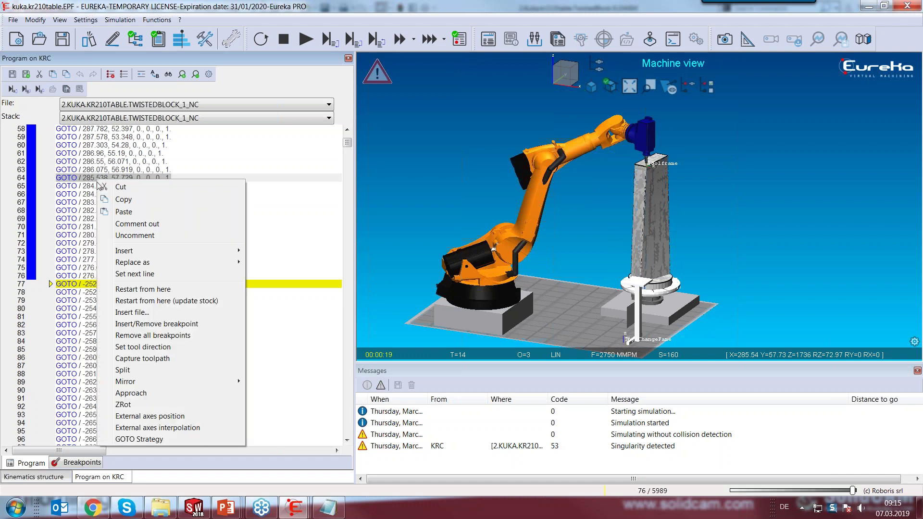
click(124, 405)
drag(176, 60, 192, 62)
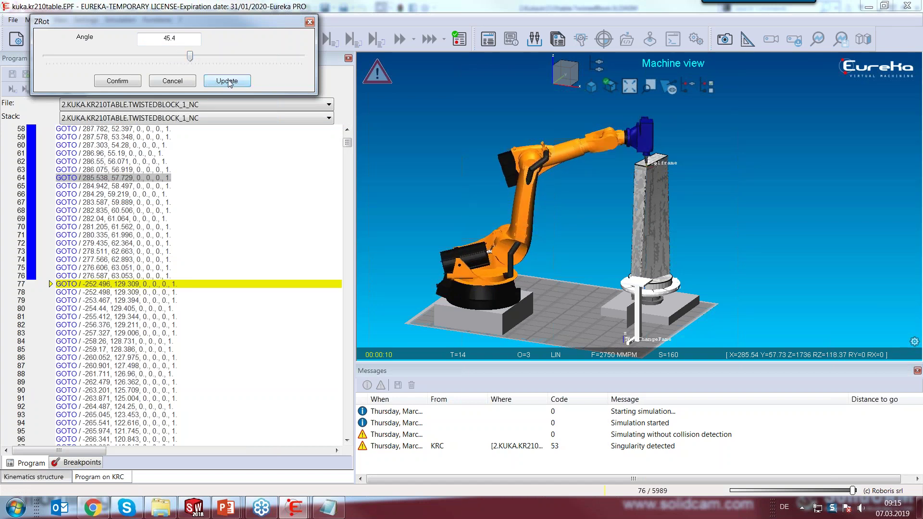
click(136, 81)
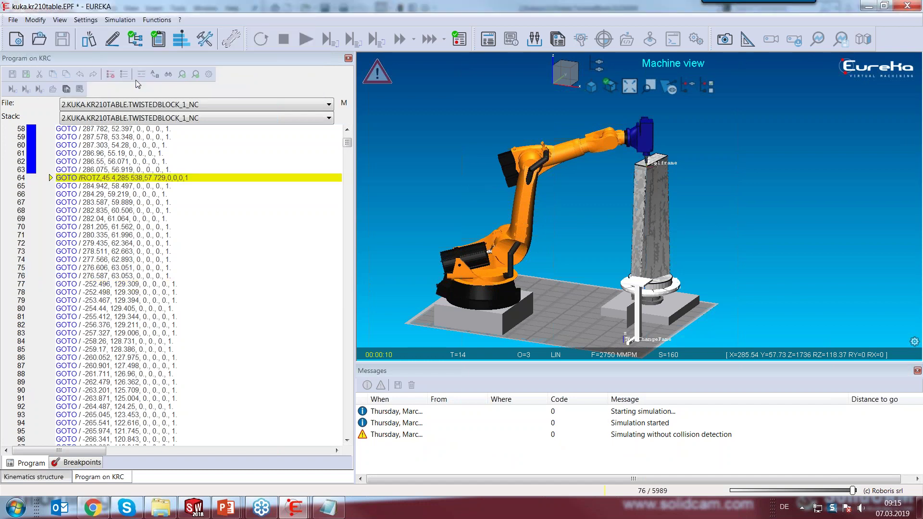
- Reduce the simulation speed and continue the program up to line 3056, the first move of 5X-PARC-FACES7
drag(853, 491, 731, 491)
click(306, 41)
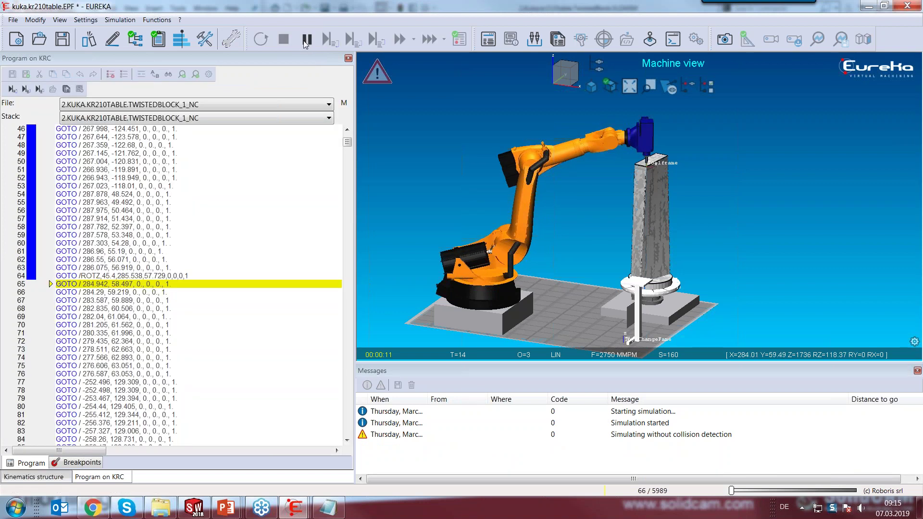
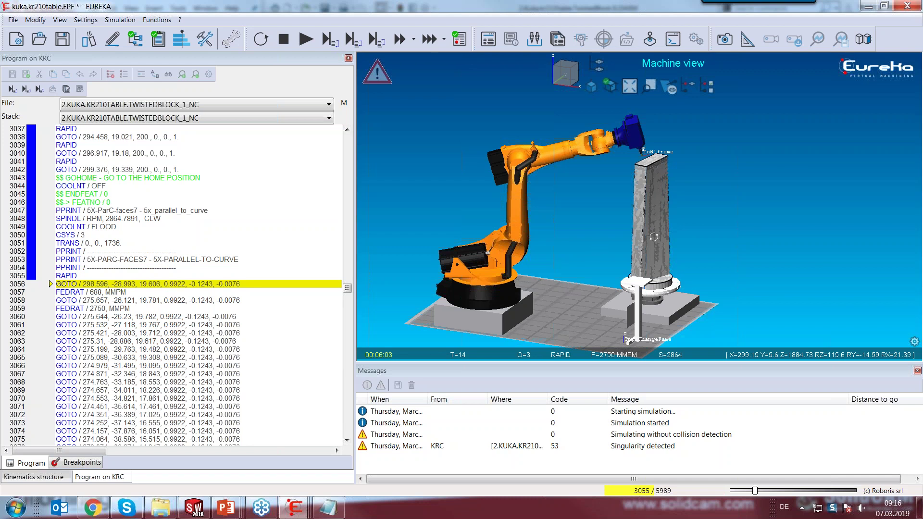
mouse_move(654, 241)
mouse_down()
mouse_move(663, 243)
mouse_move(653, 247)
mouse_up()
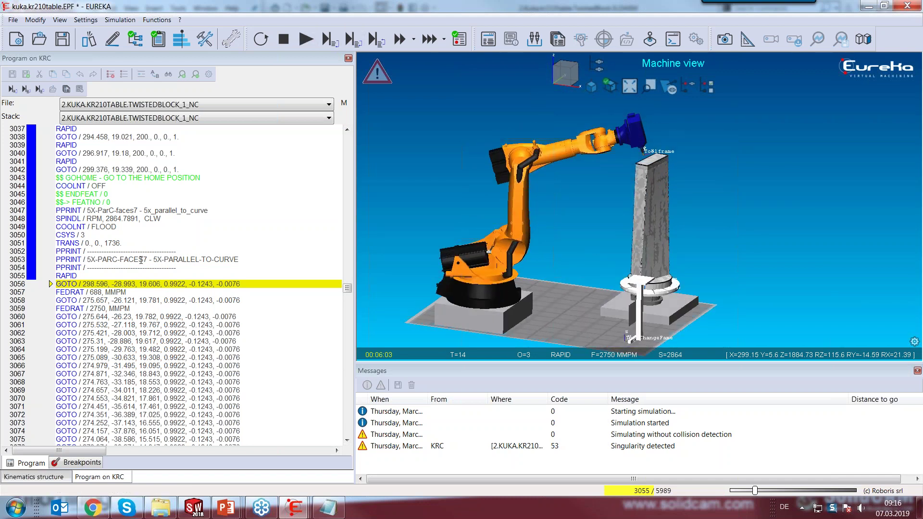
drag(571, 233, 553, 206)
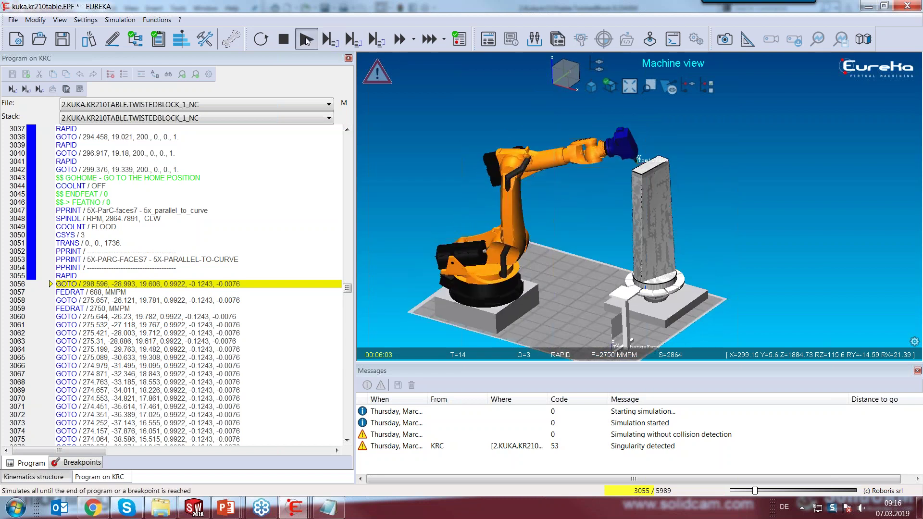
- Continue the simulation from line 3056 and pause it at line 3233
click(306, 40)
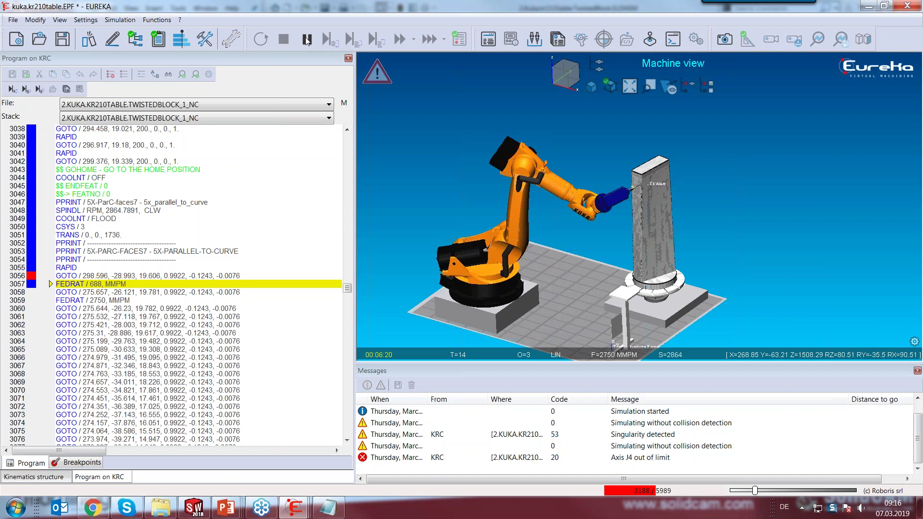
click(307, 40)
middle_drag(620, 293, 605, 198)
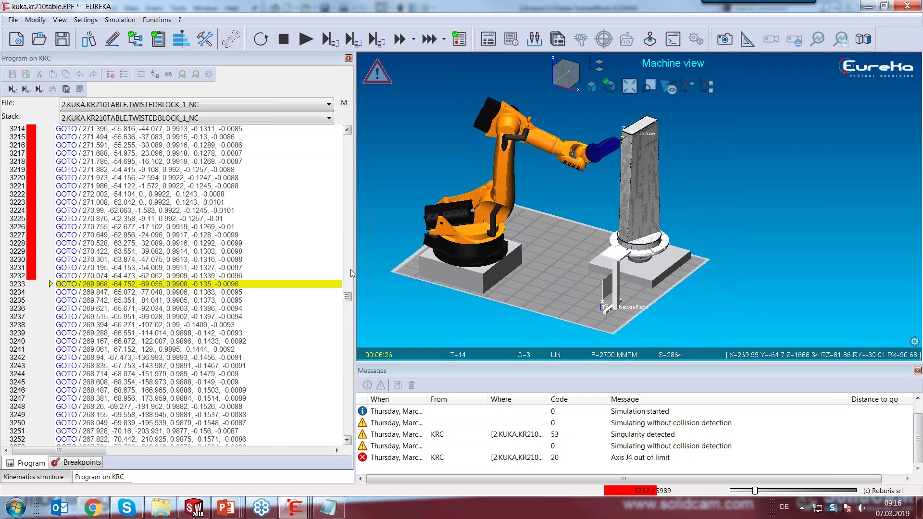
- Go back to the start of the 5X-PARC-FACES7 block and select the GOTO move on line 3056
click(348, 145)
click(348, 145)
click(348, 145)
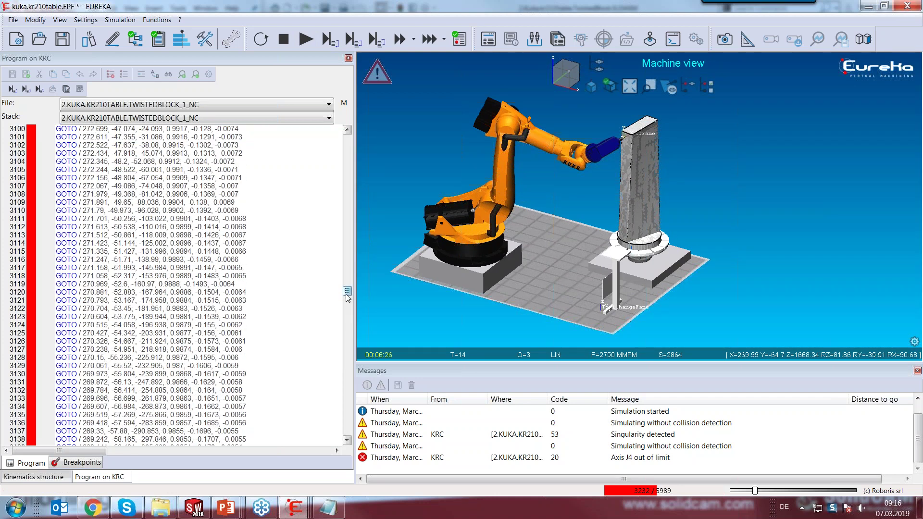
scroll(348, 297, up, 15)
click(348, 434)
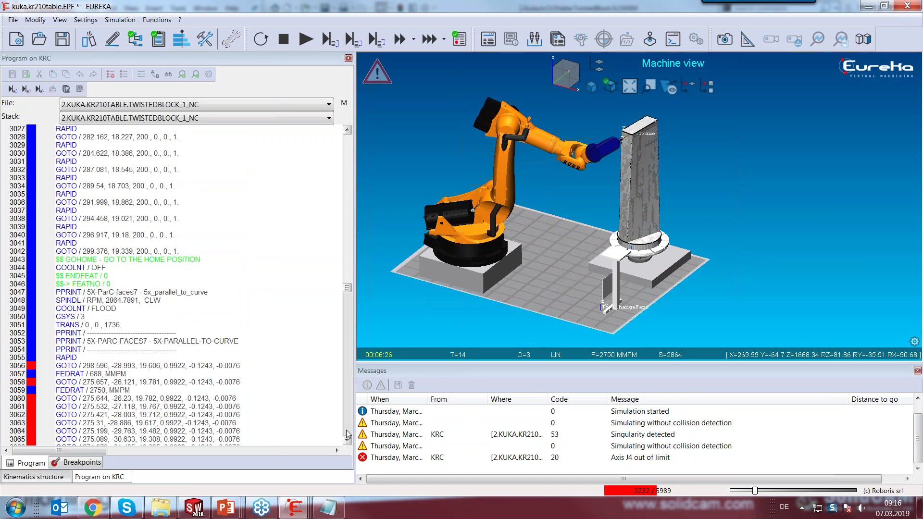
click(349, 434)
click(202, 199)
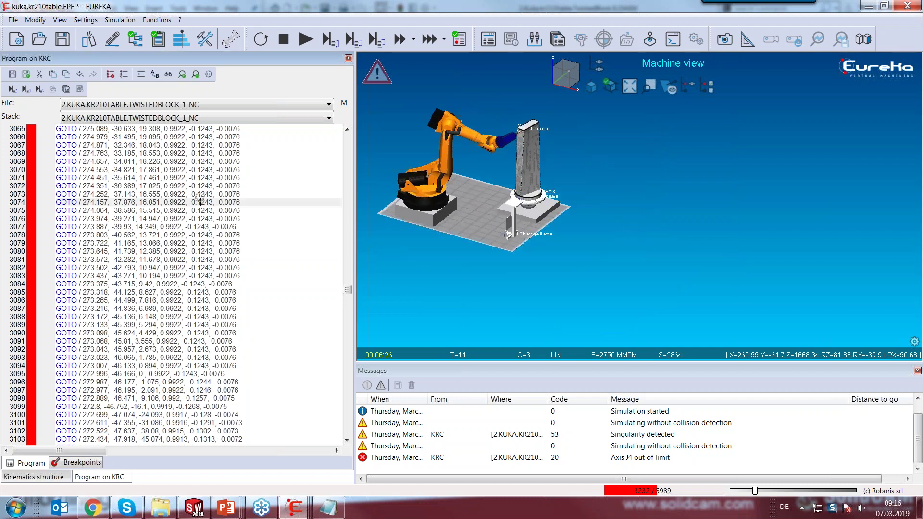
scroll(201, 250, up, 4)
scroll(462, 149, up, 5)
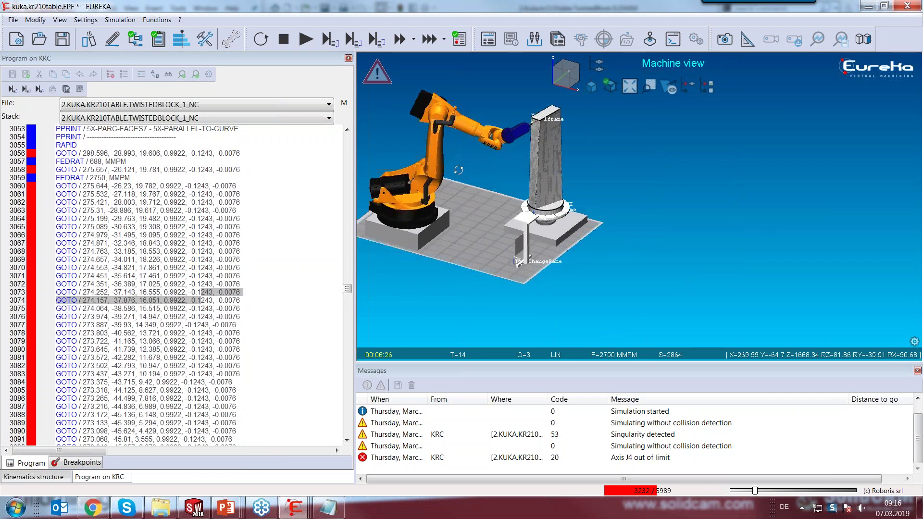
scroll(571, 216, down, 2)
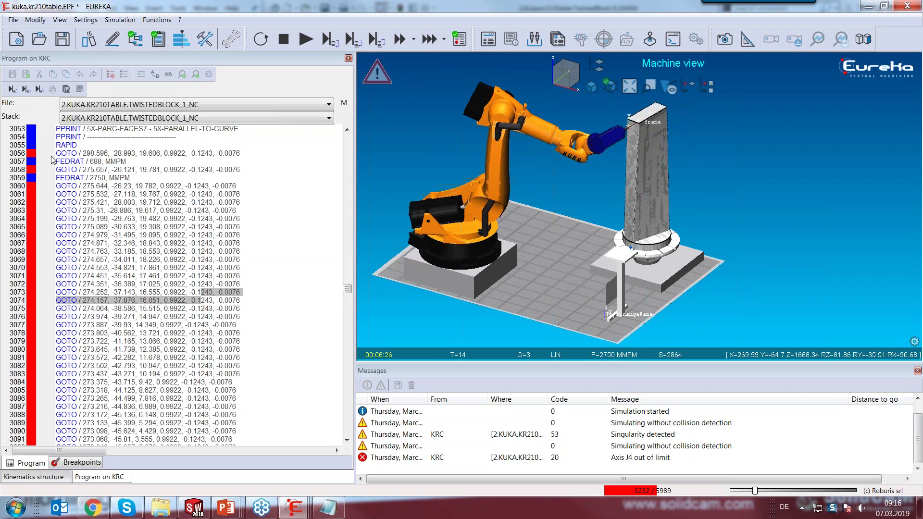
click(77, 153)
double_click(77, 153)
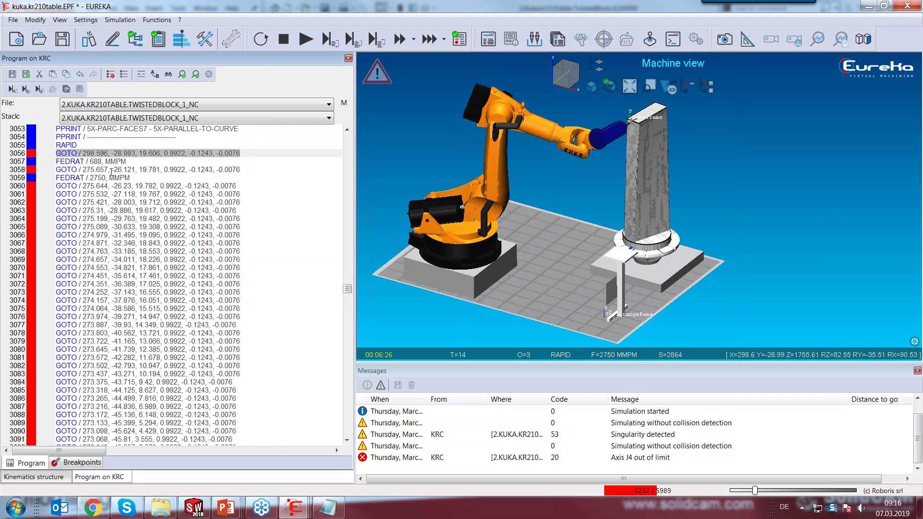
- Use Approach on the line 3056 move to set the robot joints to J4 -246.72, J5 34.67 and J6 156.67
right_click(128, 154)
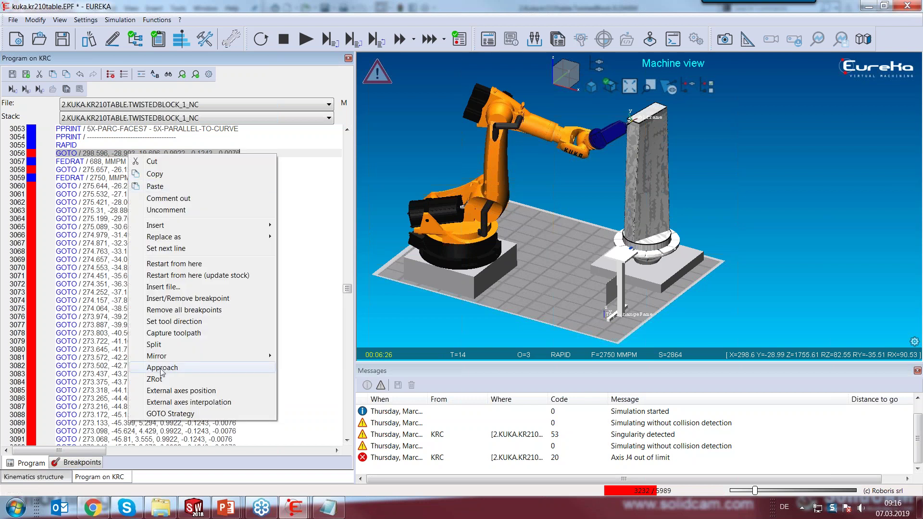
click(162, 368)
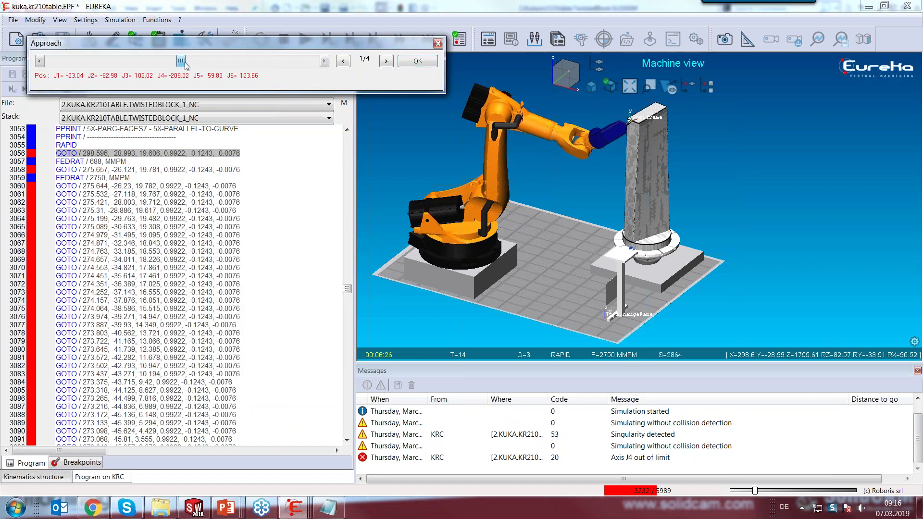
drag(188, 63, 165, 66)
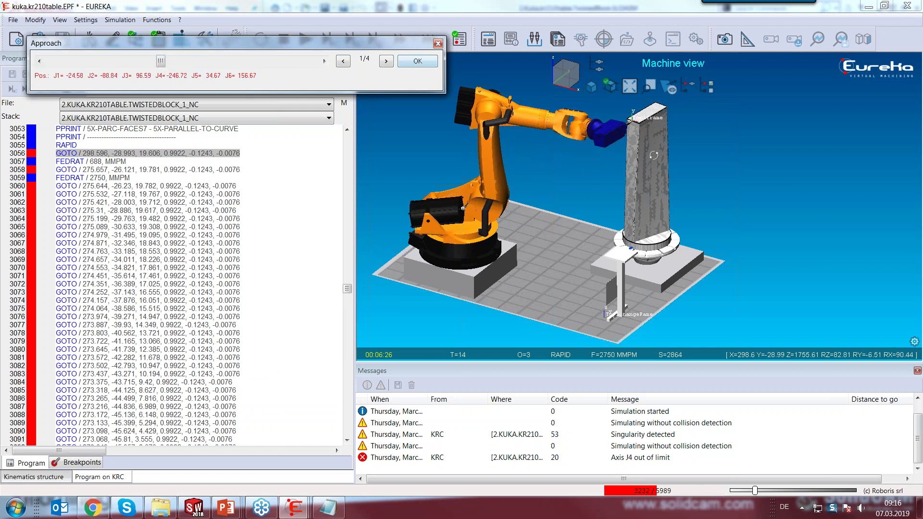
click(639, 148)
scroll(623, 116, up, 6)
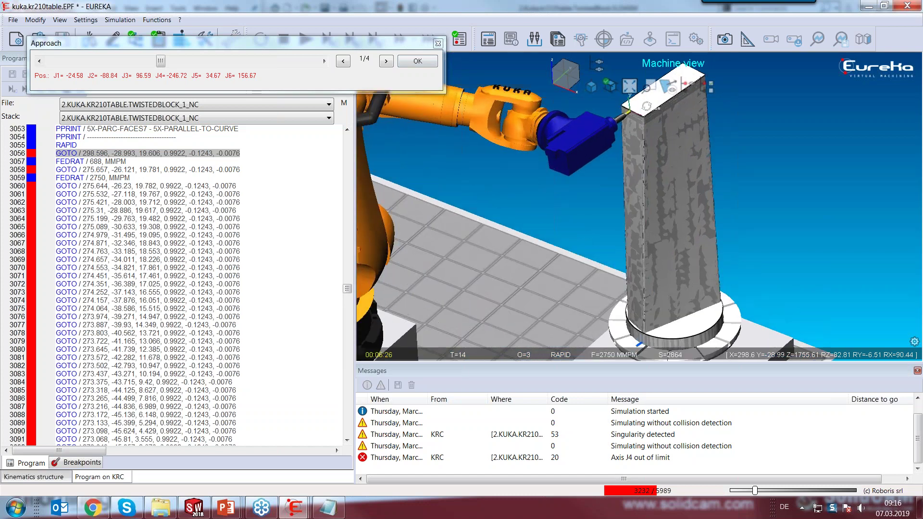
scroll(623, 116, down, 8)
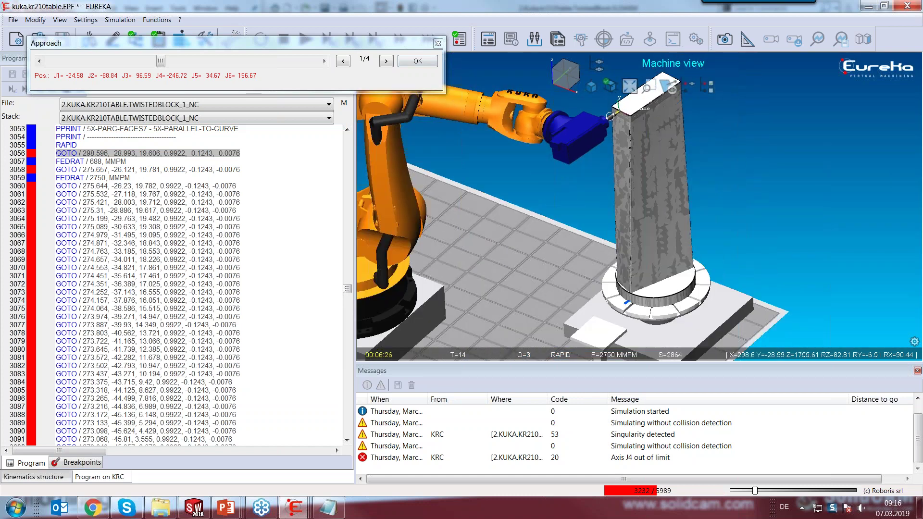
click(418, 66)
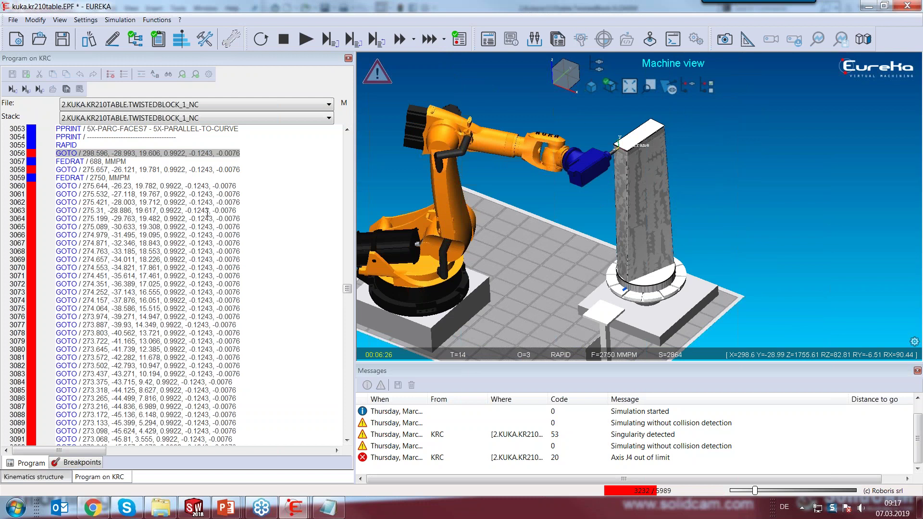
- Replace the GOTO move on line 3056 with a MOVEJ (joints) move from the current robot pose
right_click(135, 154)
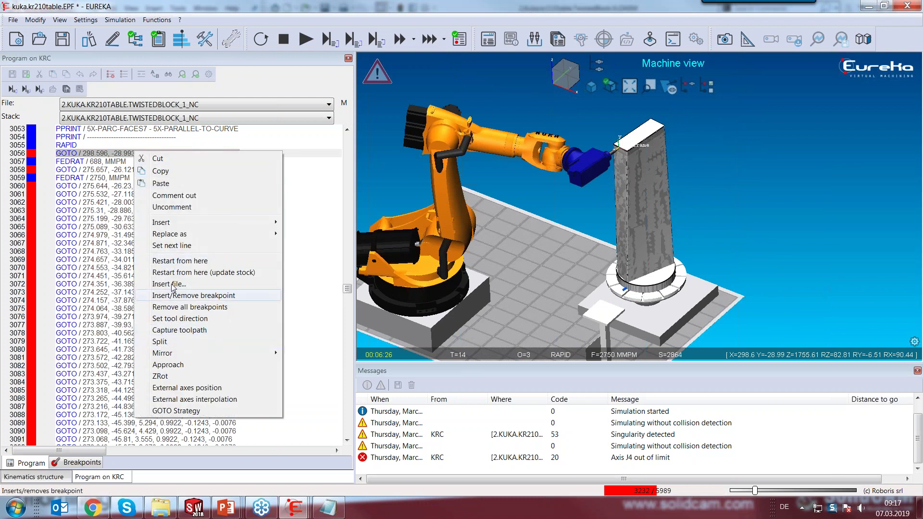
mouse_move(202, 237)
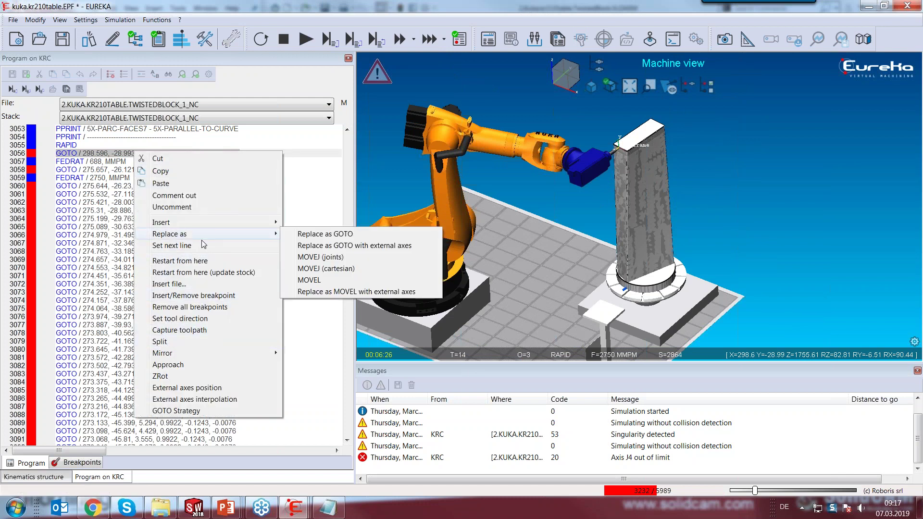
click(313, 258)
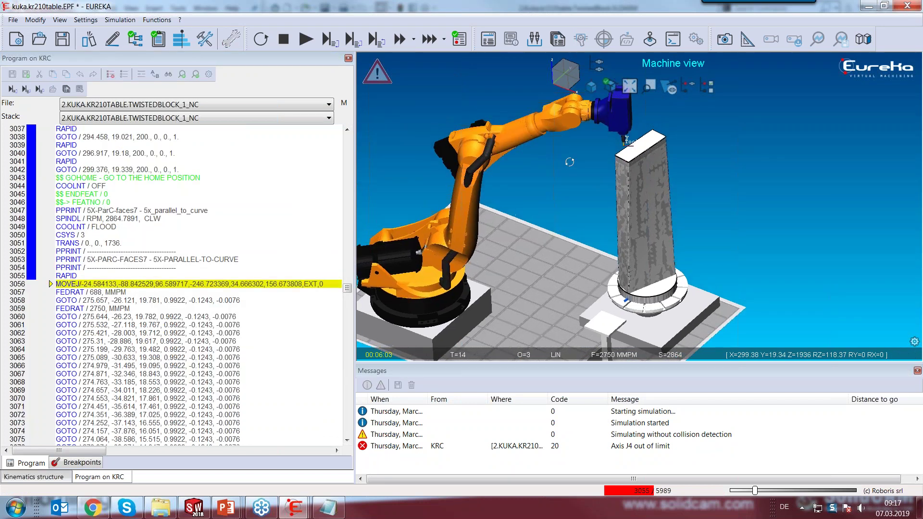
- Simulate the MOVEJ move on line 3056, then jog the toolframe away from the block along positive Z in steps of 10
click(329, 40)
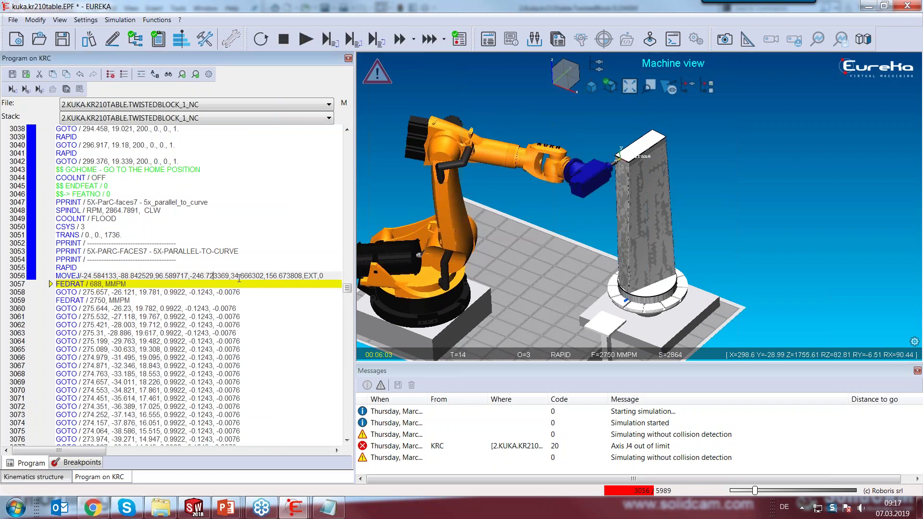
click(650, 40)
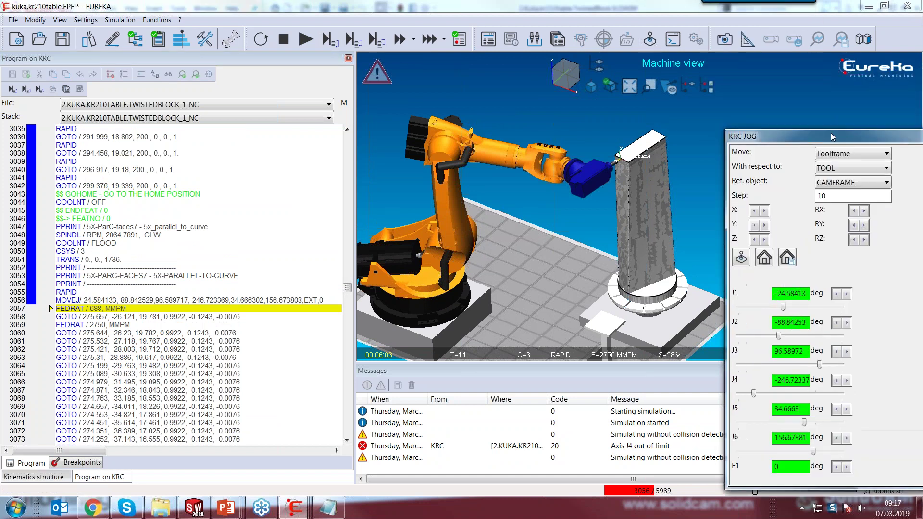
click(754, 240)
click(764, 239)
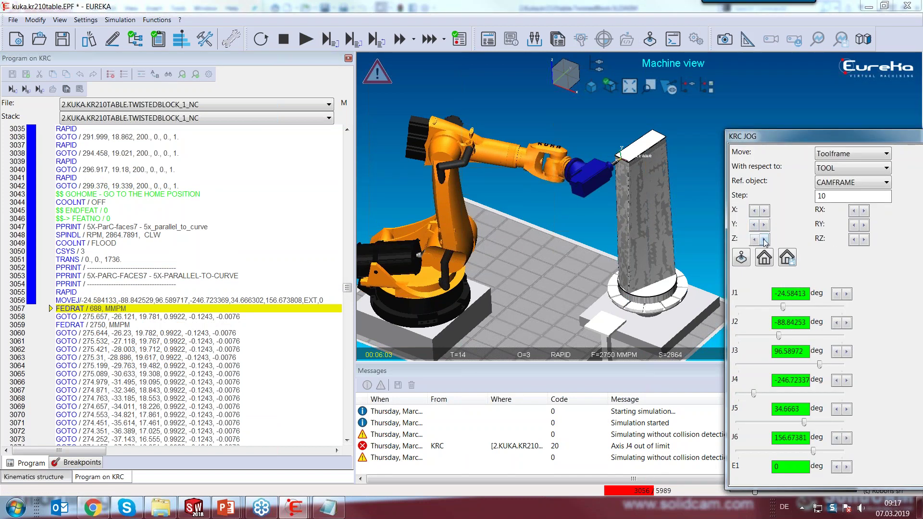
click(764, 239)
click(764, 240)
click(764, 240)
click(764, 239)
click(764, 239)
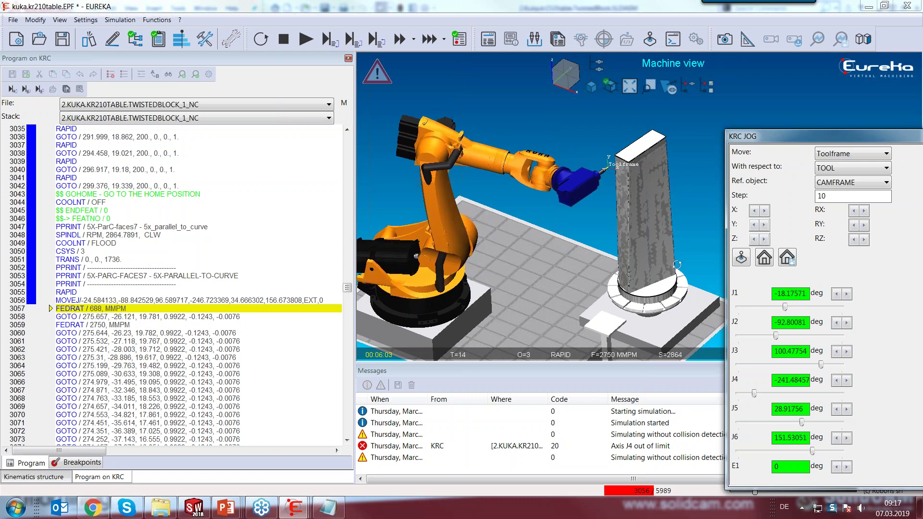
- Restore the robot pose of line 3056 and repeat the jog of the toolframe along positive Z
click(150, 300)
right_click(151, 300)
key(Escape)
double_click(150, 300)
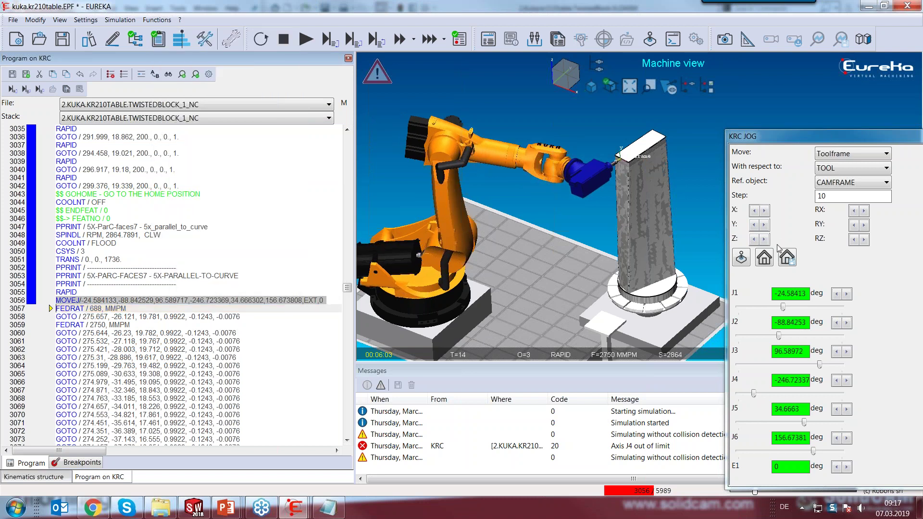
click(764, 239)
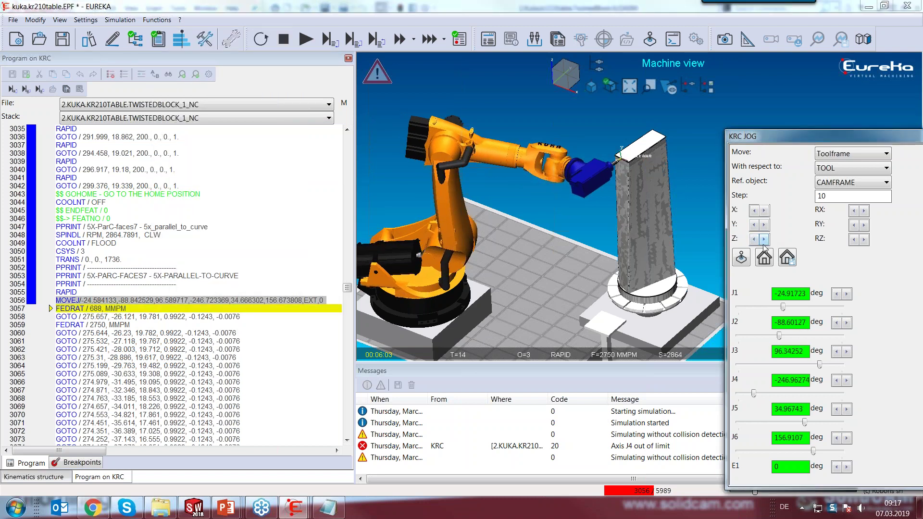
click(764, 240)
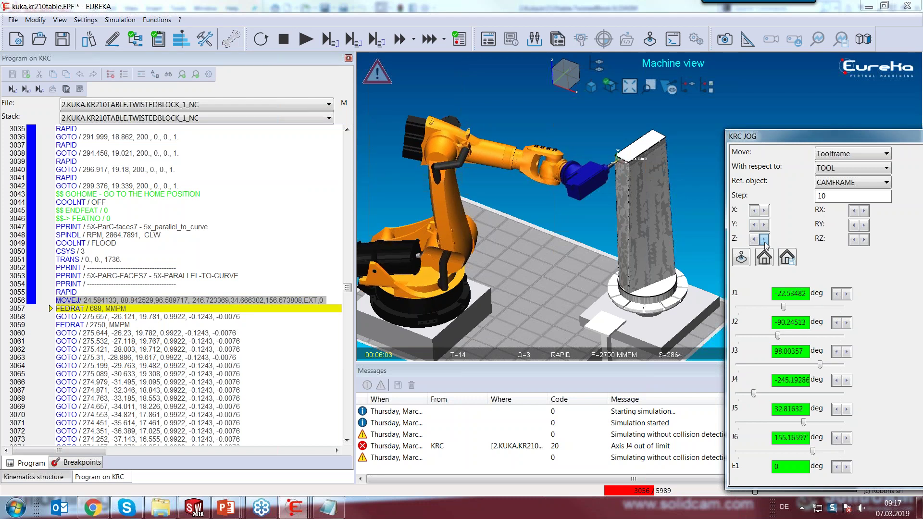
- Reselect the MOVEJ move on line 3056 so the robot takes its programmed pose, and check its editing commands
right_click(194, 301)
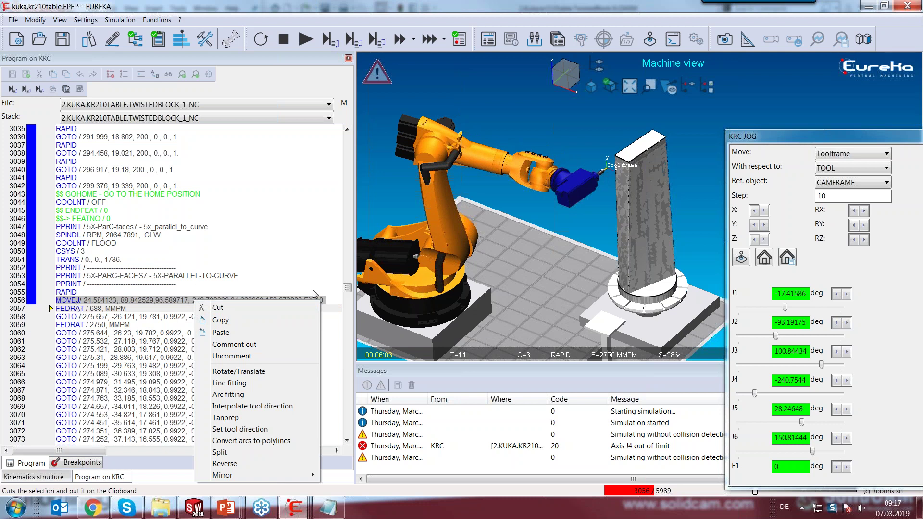
click(154, 302)
double_click(154, 302)
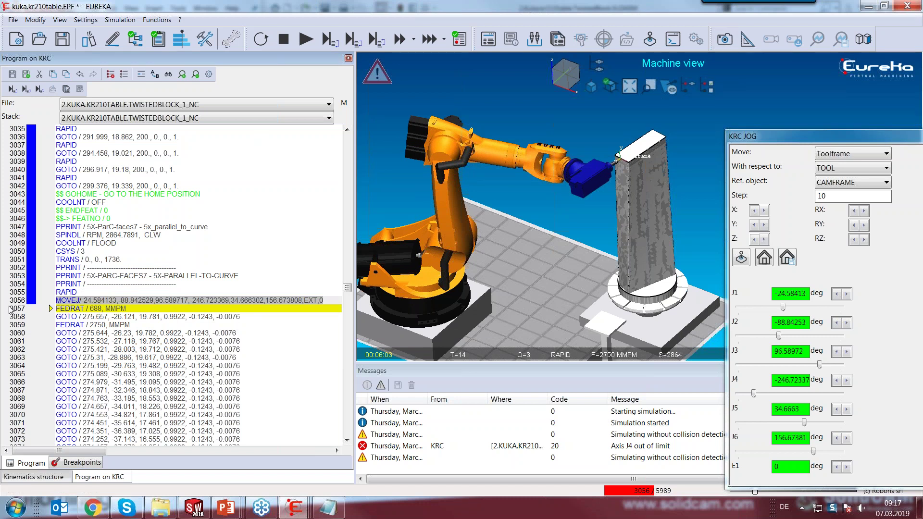
right_click(157, 302)
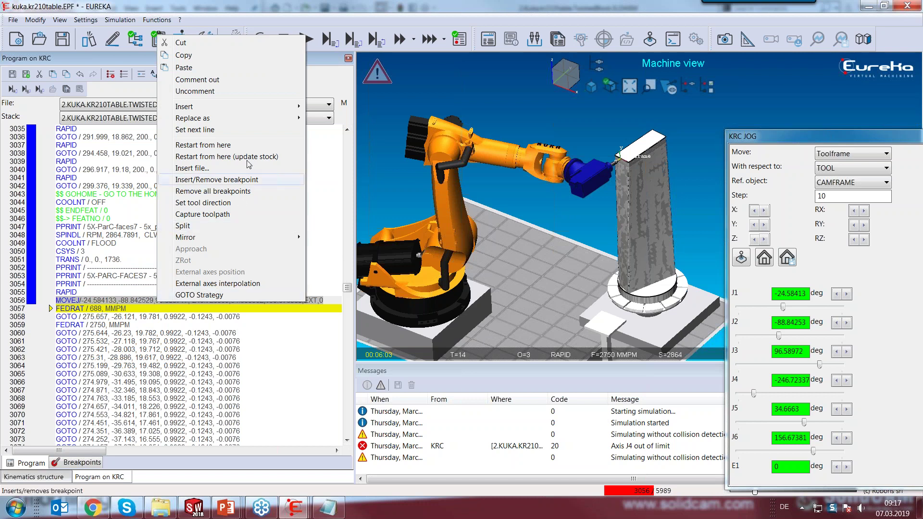
mouse_move(226, 117)
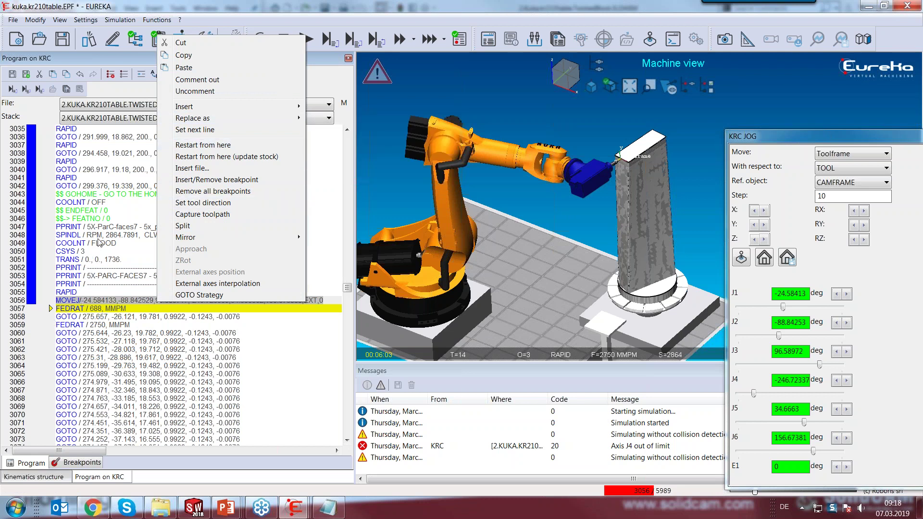
right_click(81, 301)
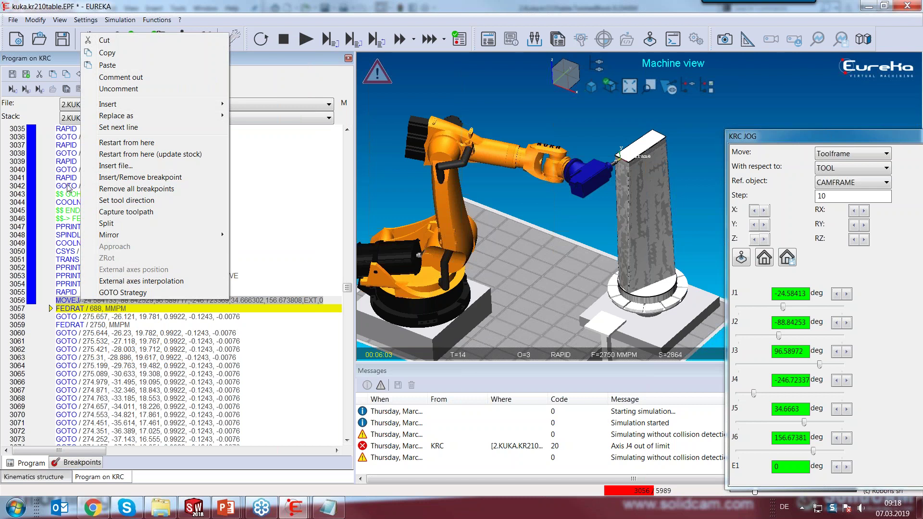
- Place the robot at the GOTO position on line 3042, set line 3056 as the next line and simulate its MOVEJ move
click(139, 185)
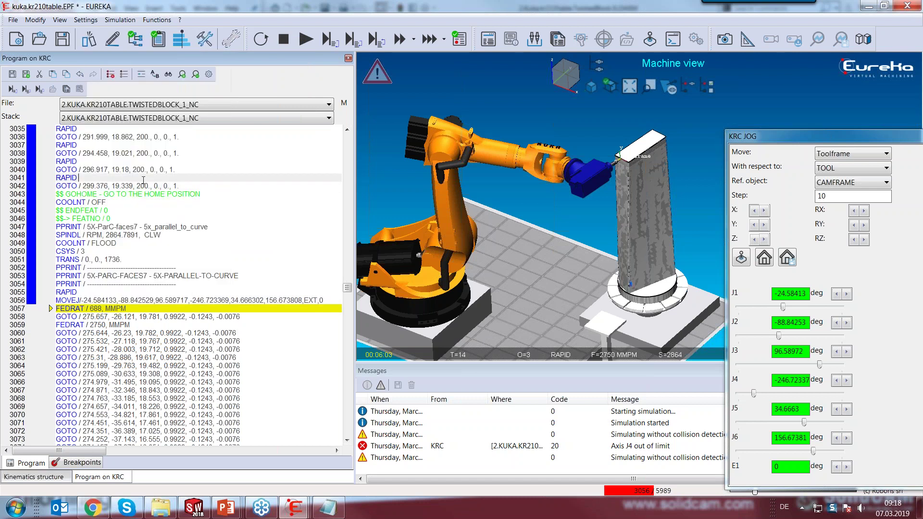
right_click(138, 185)
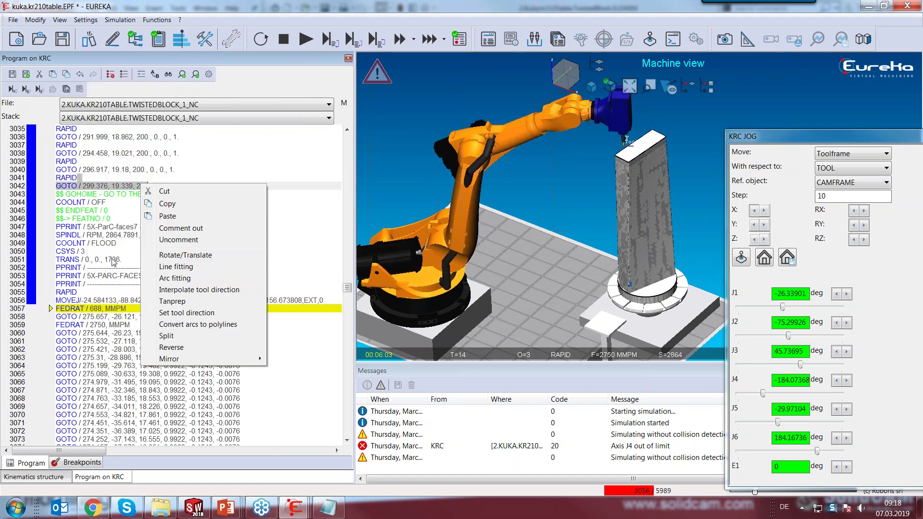
click(93, 300)
right_click(93, 300)
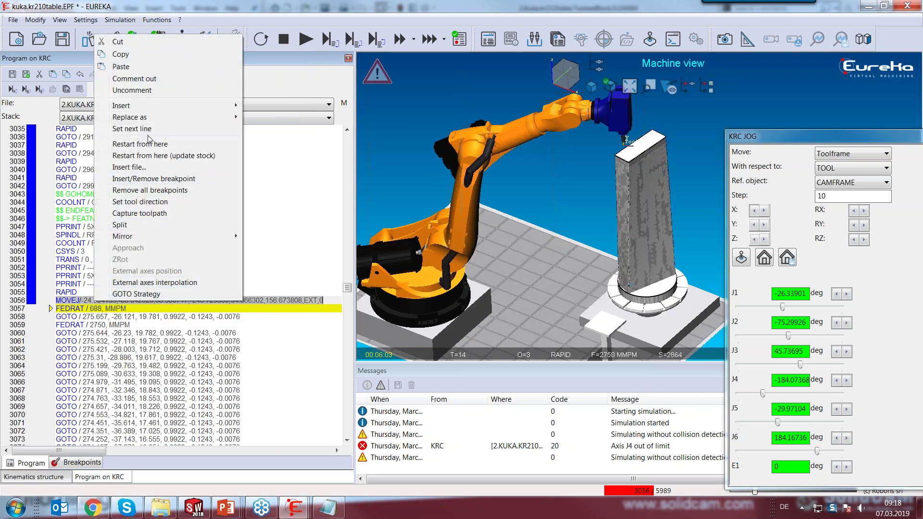
click(133, 129)
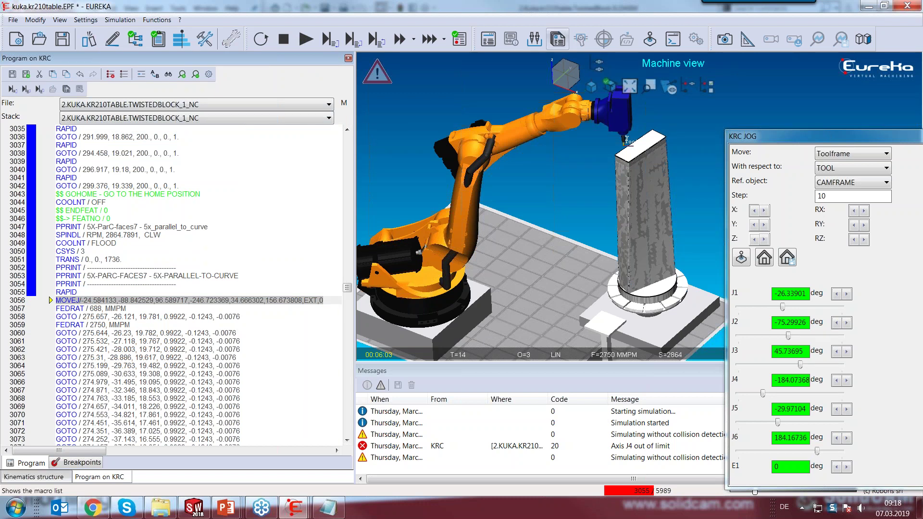
click(331, 46)
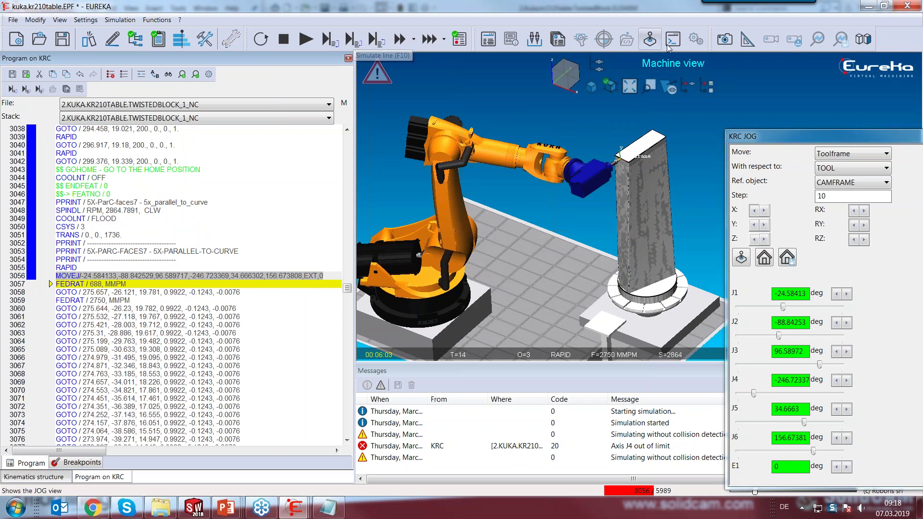
- Move the KRC JOG window slightly up and continue the simulation from line 3057 into the 5X-PARC-FACES6 operation
right_click(256, 281)
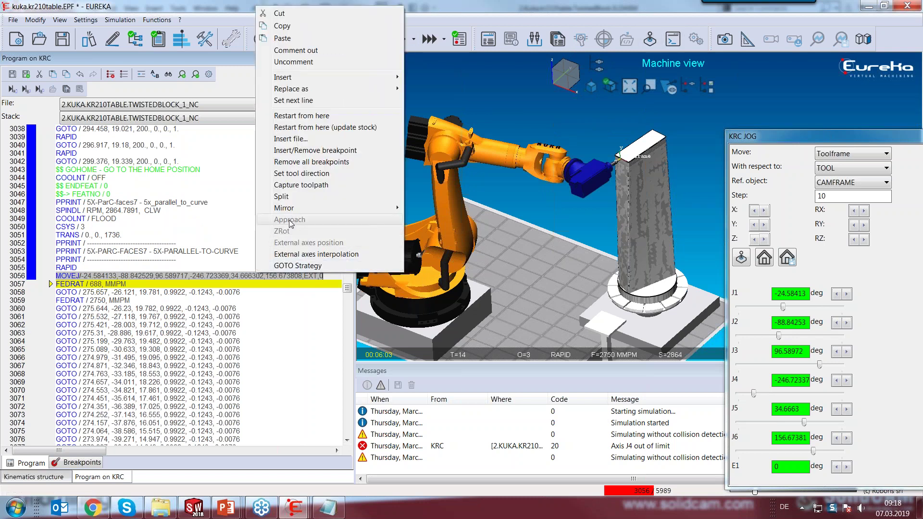
click(192, 280)
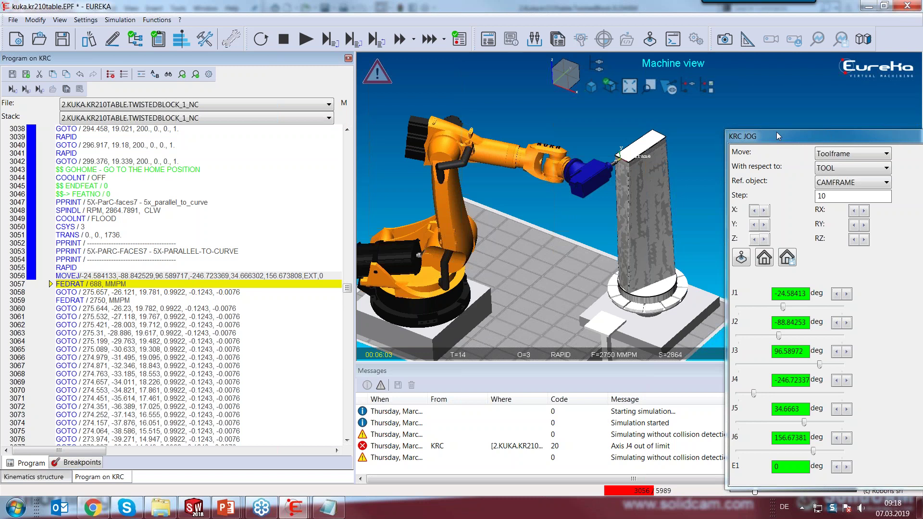
drag(777, 135, 777, 117)
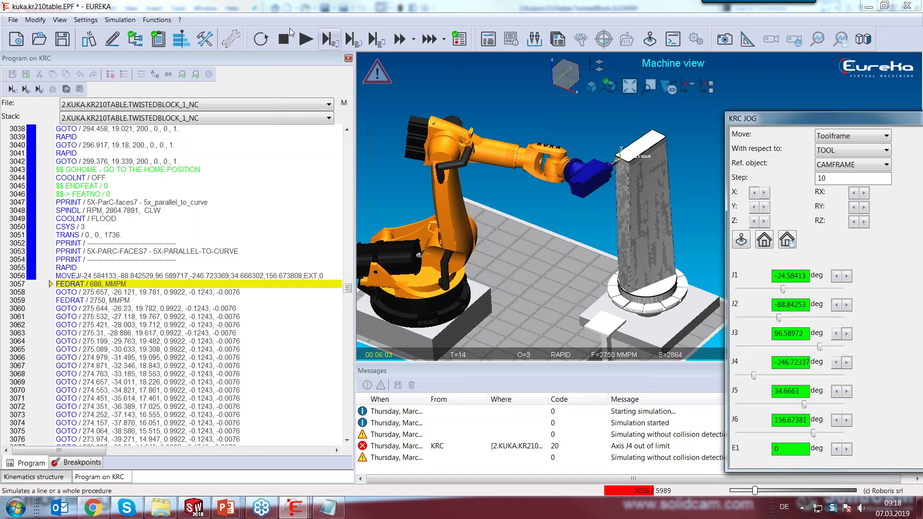
click(305, 41)
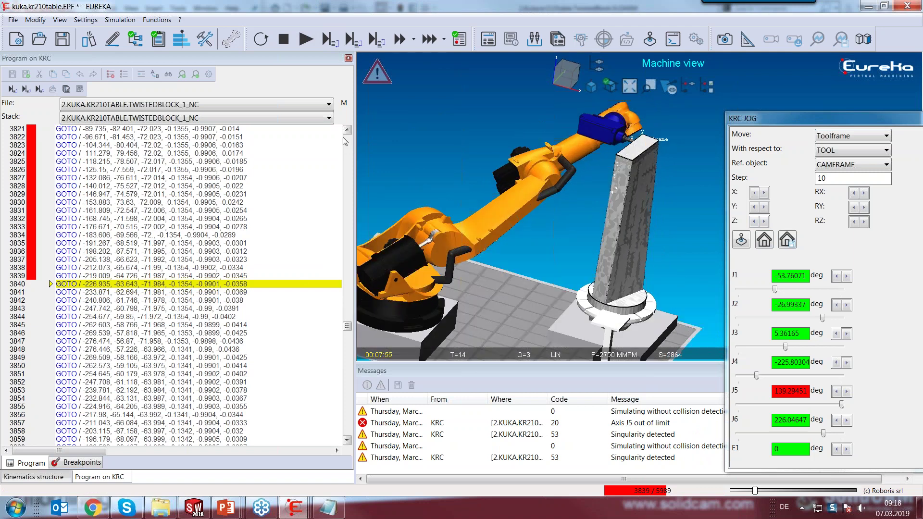
- Go back to the start of the 5X-PARC-FACES6 block and select the GOTO move on line 3715
drag(348, 329, 347, 323)
middle_drag(433, 207, 469, 217)
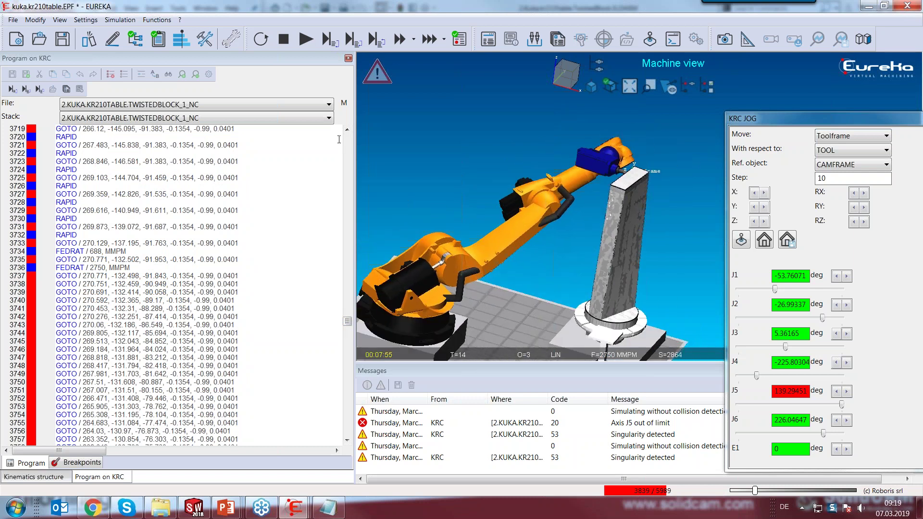
click(348, 140)
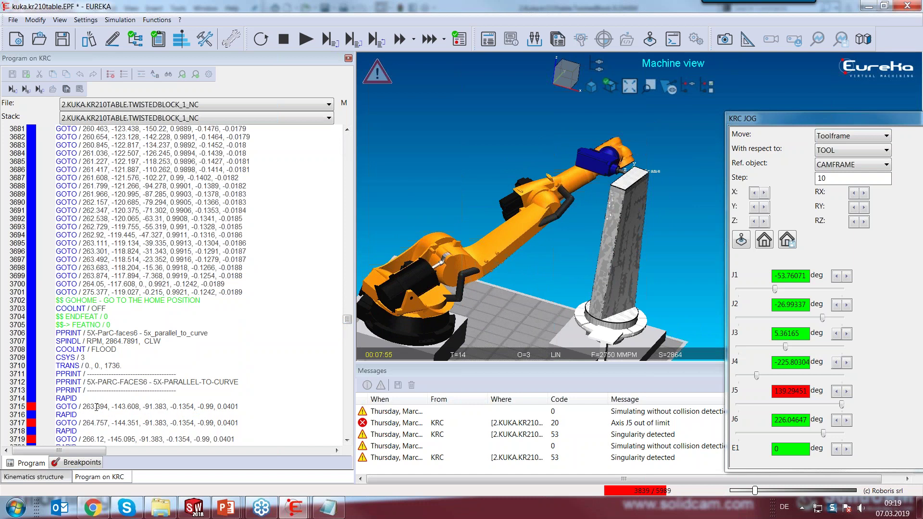
double_click(96, 407)
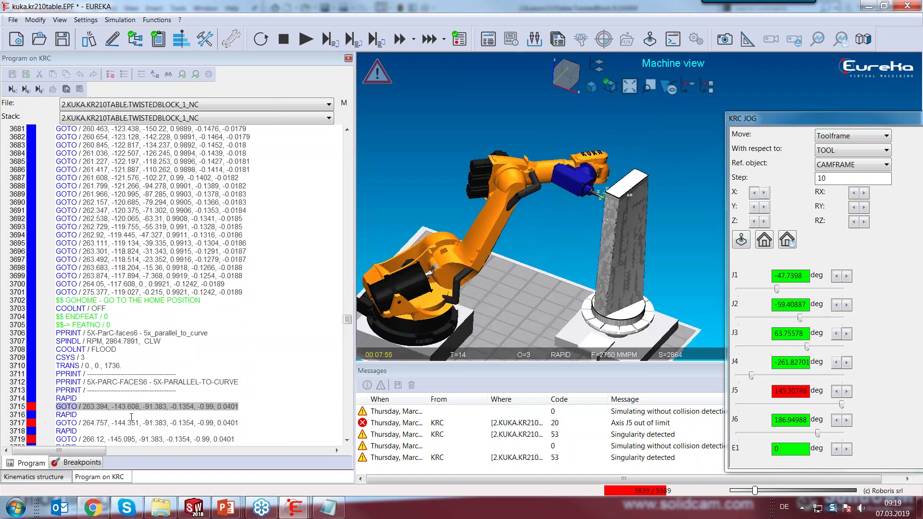
- Use Approach on the line 3715 move to set the robot joints to J4 -131.9, J5 73.68 and J6 216.17
right_click(124, 408)
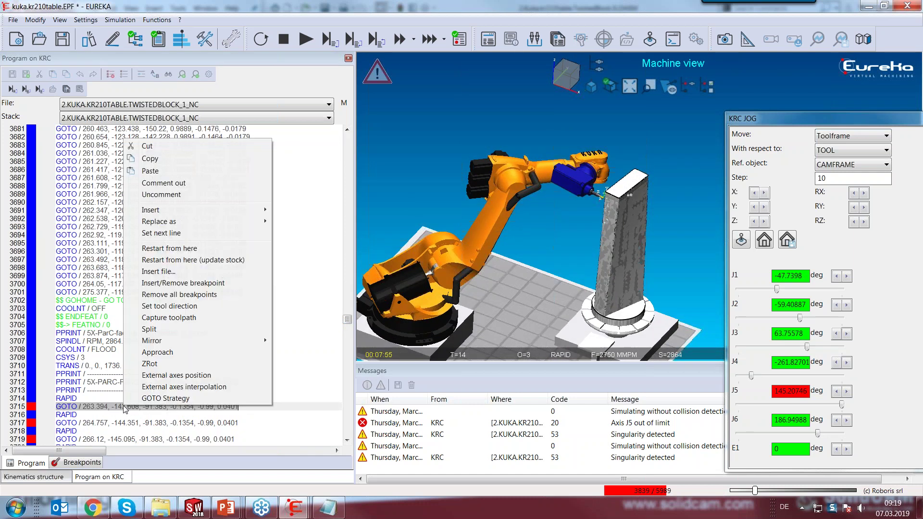
click(157, 353)
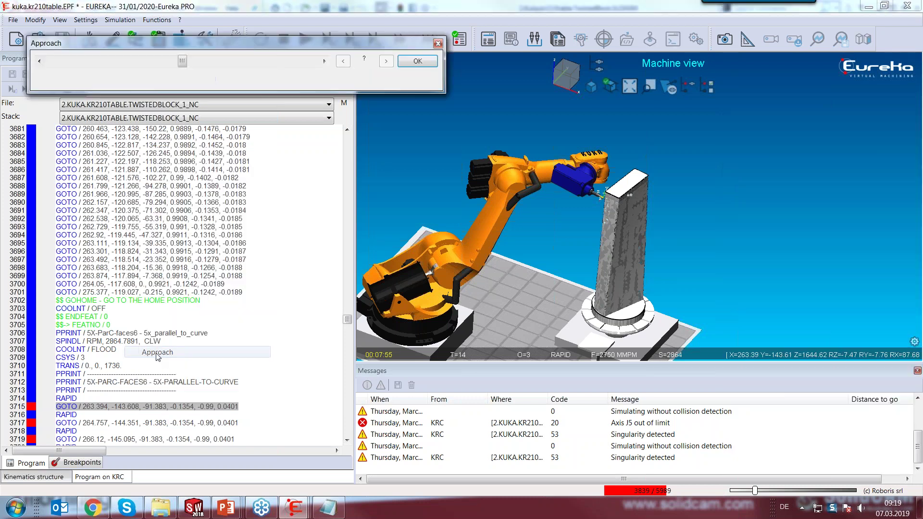
drag(195, 64, 287, 62)
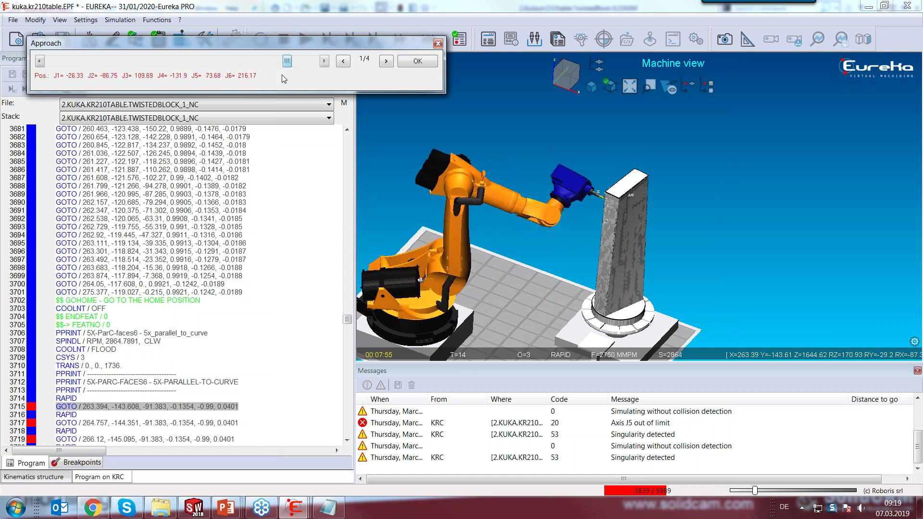
click(417, 61)
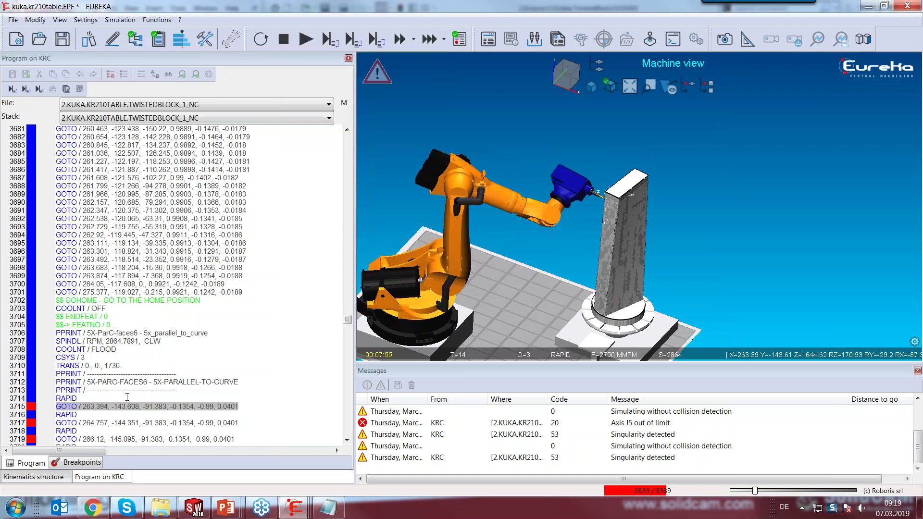
- Replace the GOTO move on line 3715 with a MOVEJ (joints) move and run the simulation on to line 4520
right_click(127, 410)
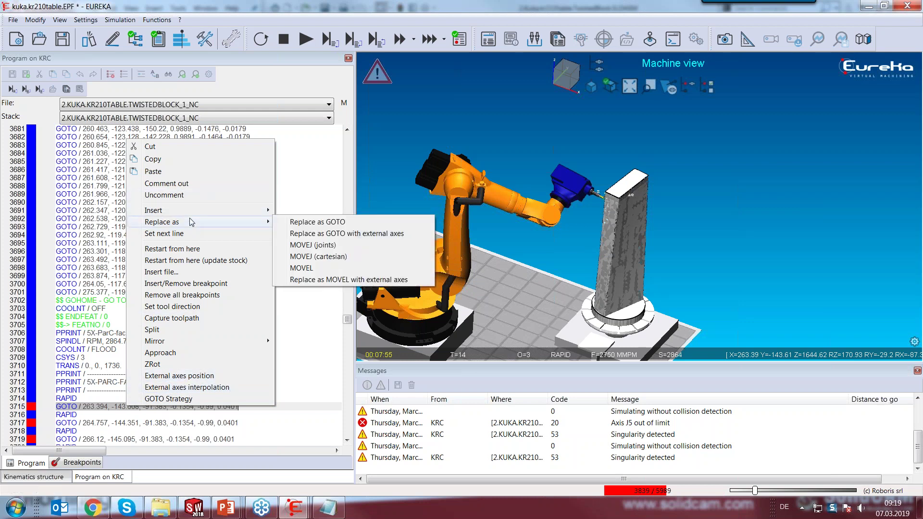
mouse_move(190, 209)
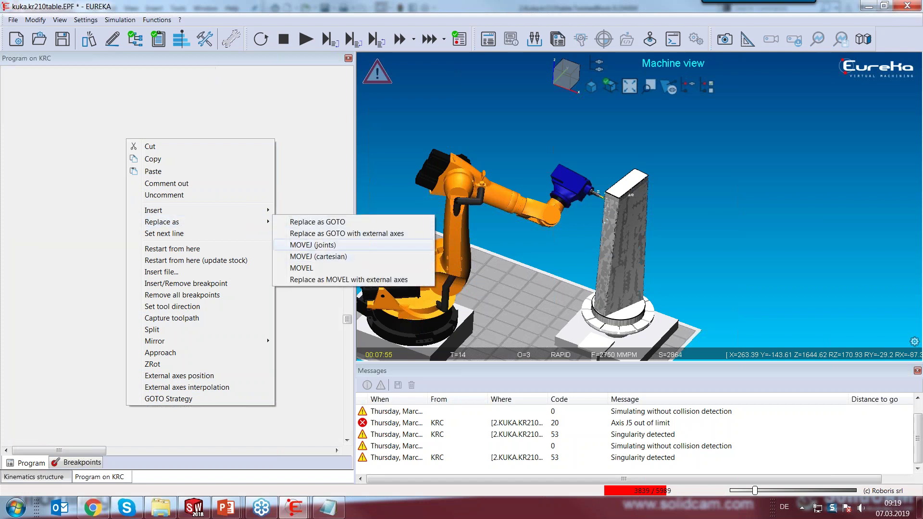
click(303, 246)
click(305, 40)
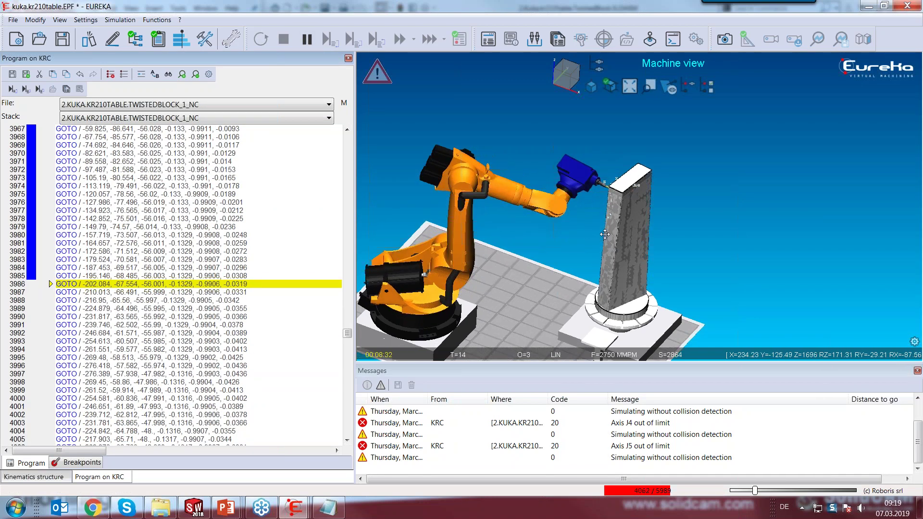
drag(604, 234, 629, 204)
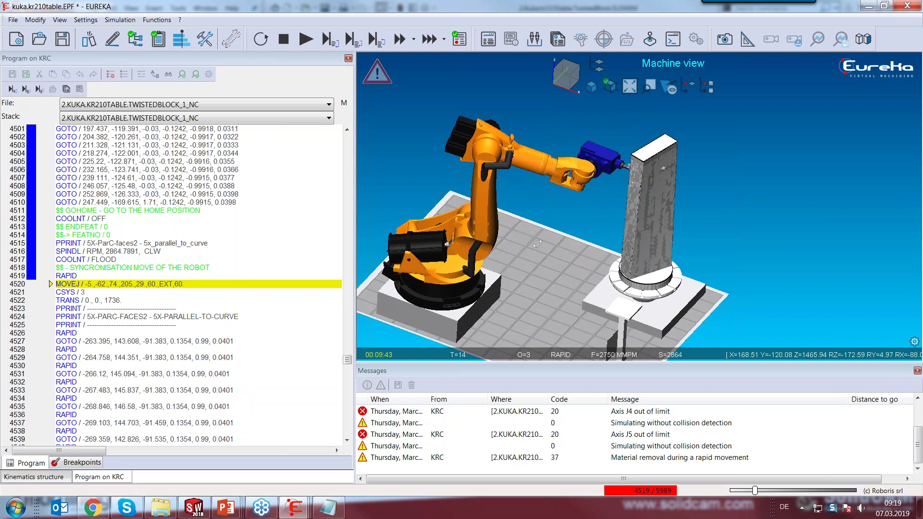
- Increase the simulation speed and simulate only the MOVEJ move on line 4520 flagged for material removal during a rapid movement
click(807, 491)
click(806, 491)
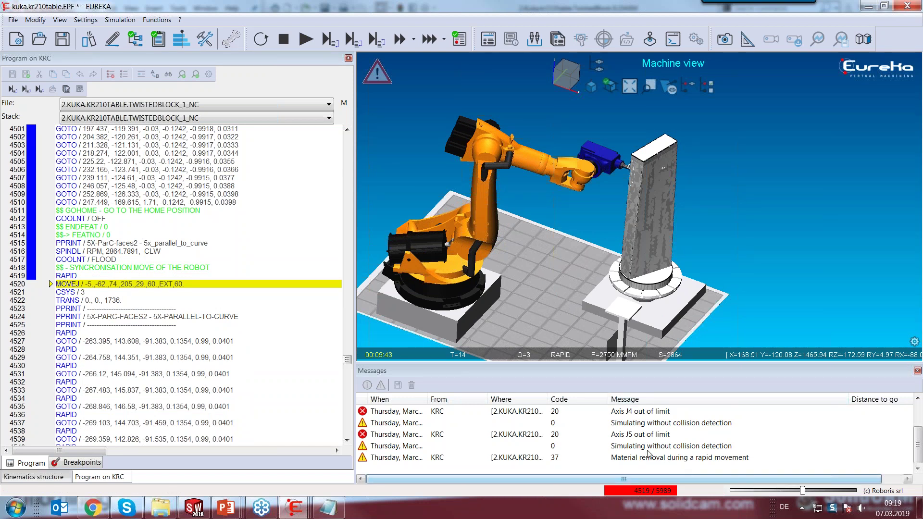
double_click(618, 458)
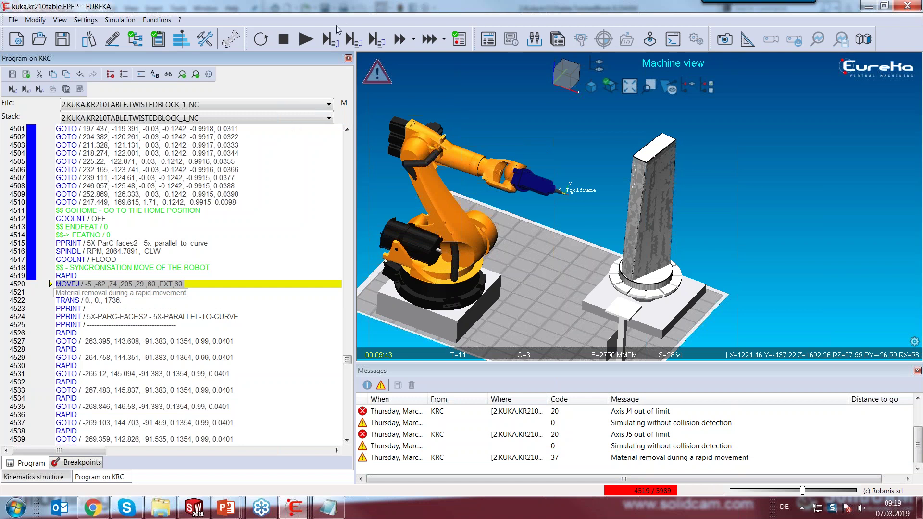
click(327, 40)
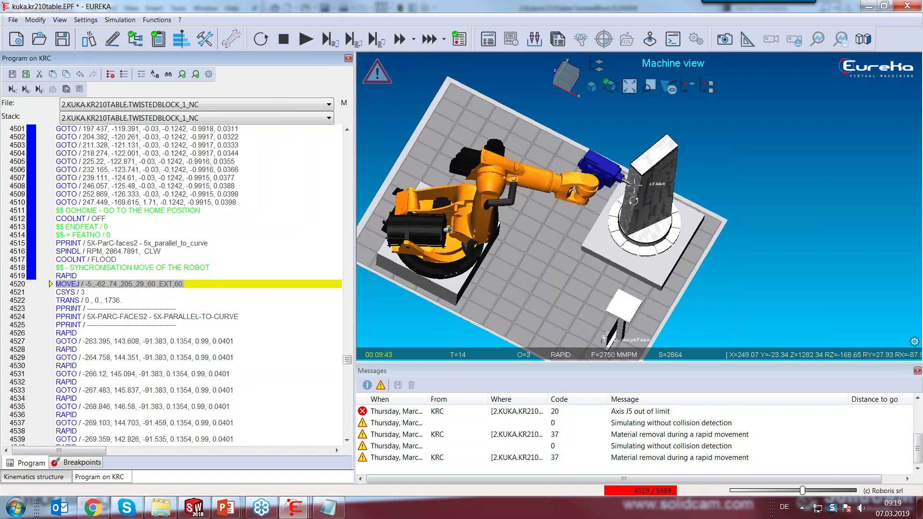
- Simulate the MOVEJ move on line 4520 as a single step
click(324, 42)
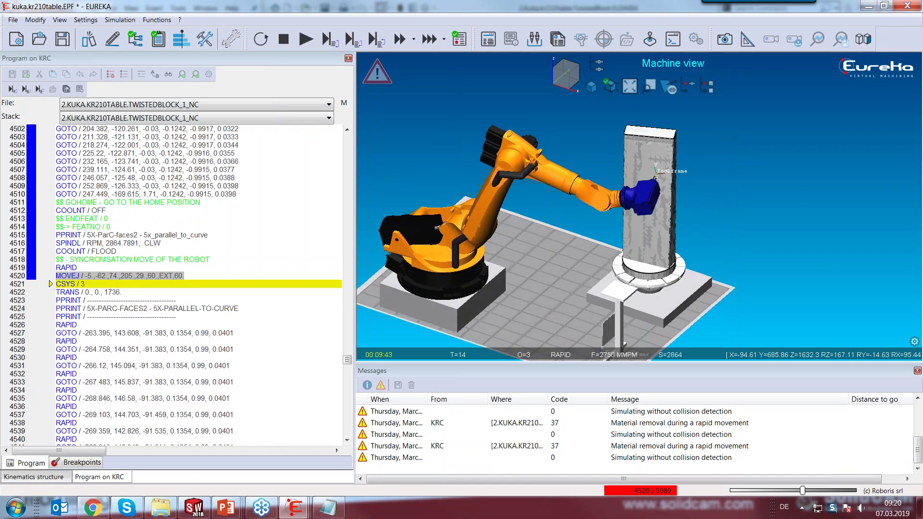
mouse_move(375, 274)
mouse_down()
mouse_move(377, 266)
mouse_move(366, 284)
mouse_up()
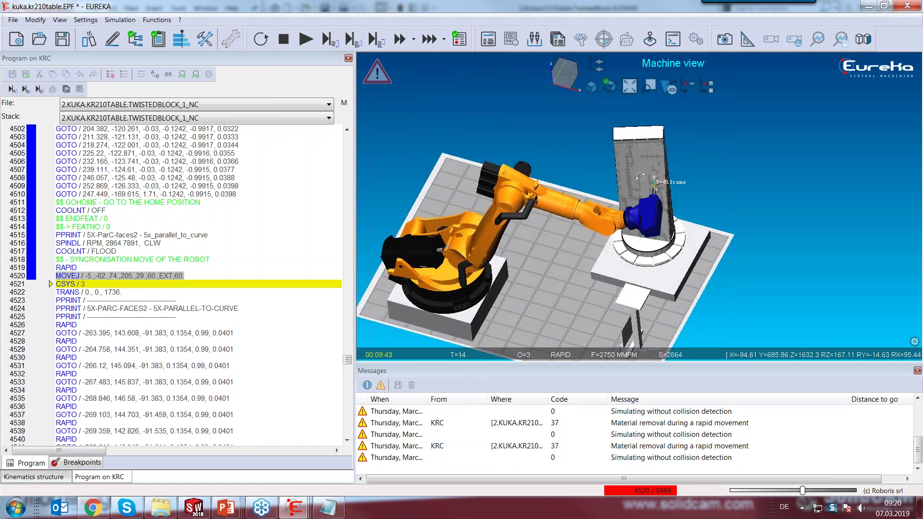
drag(450, 207, 358, 210)
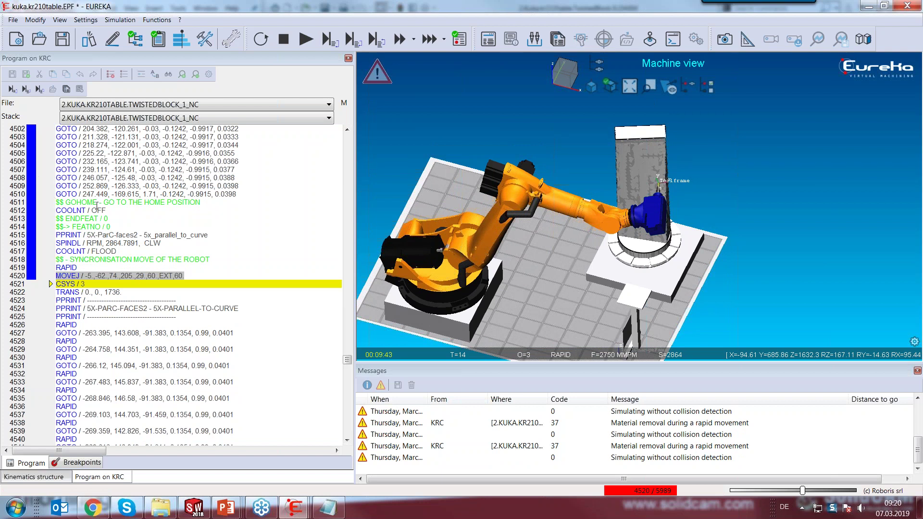
- Compare the robot poses at the GOTO on line 4510 and the MOVEJ on line 4520 relative to the block
click(98, 194)
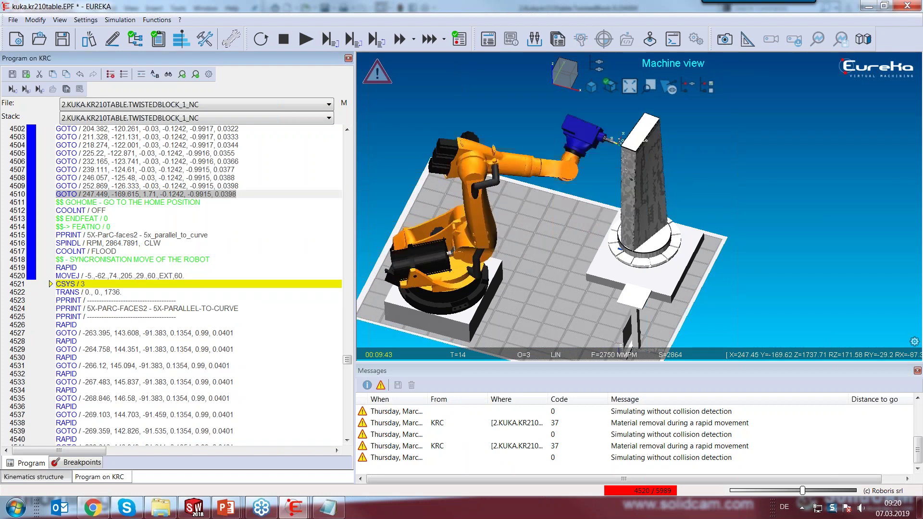
click(101, 275)
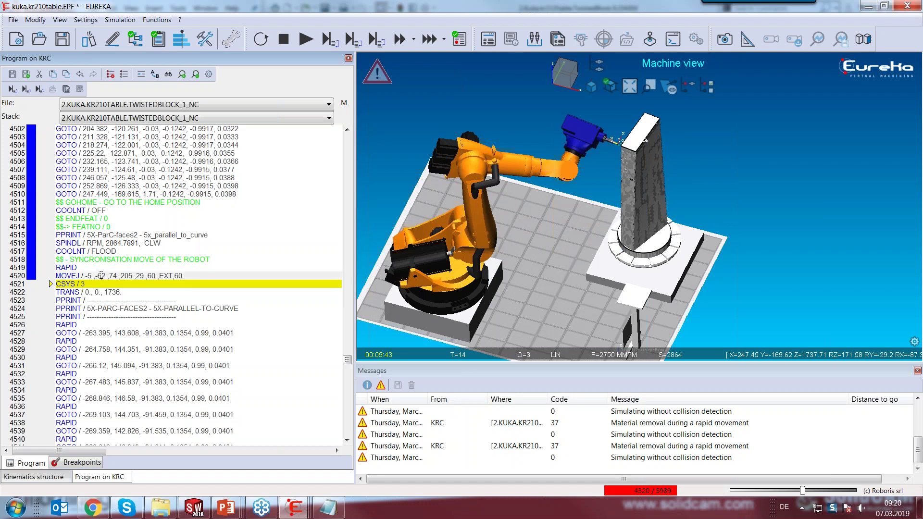
double_click(101, 275)
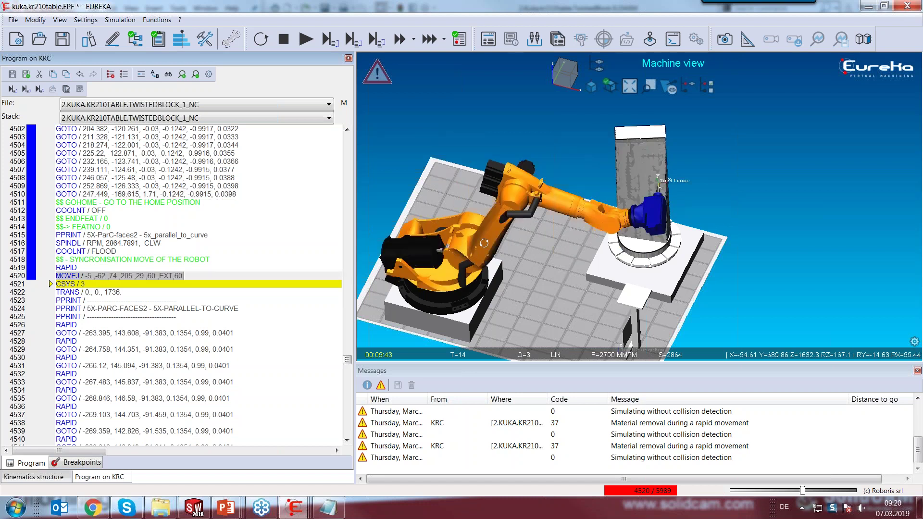
key(Return)
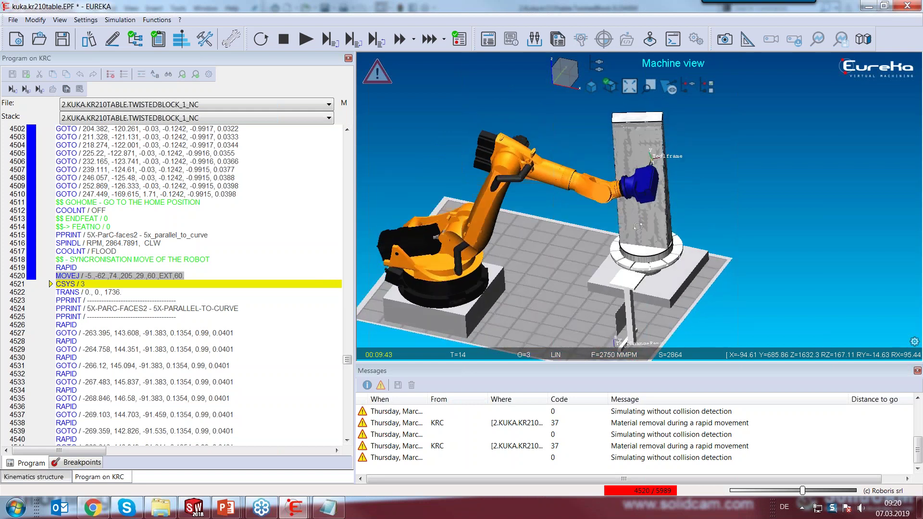
middle_drag(703, 235, 715, 267)
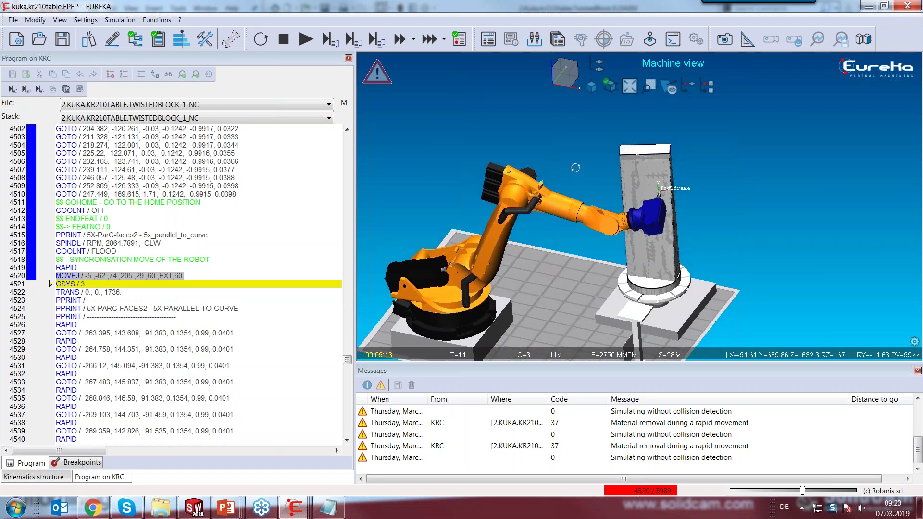
drag(576, 168, 576, 166)
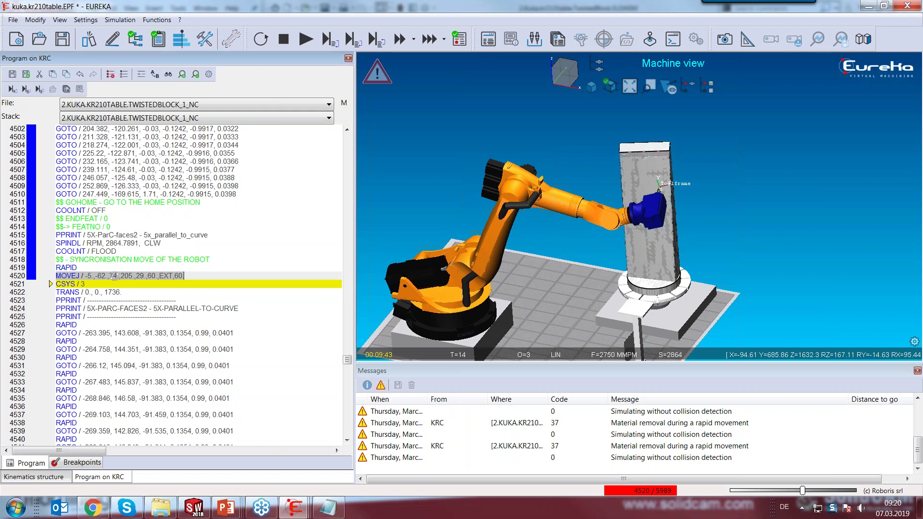
- Open the KRC jog controls and turn on the interactive handles around the Toolframe
click(650, 41)
drag(766, 116, 767, 80)
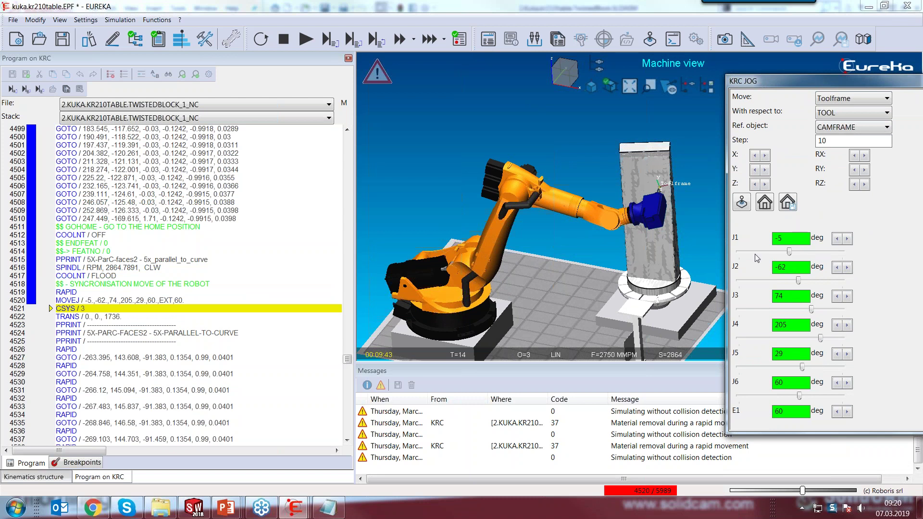
click(742, 203)
middle_drag(624, 226, 611, 238)
middle_drag(603, 133, 540, 257)
scroll(552, 244, up, 3)
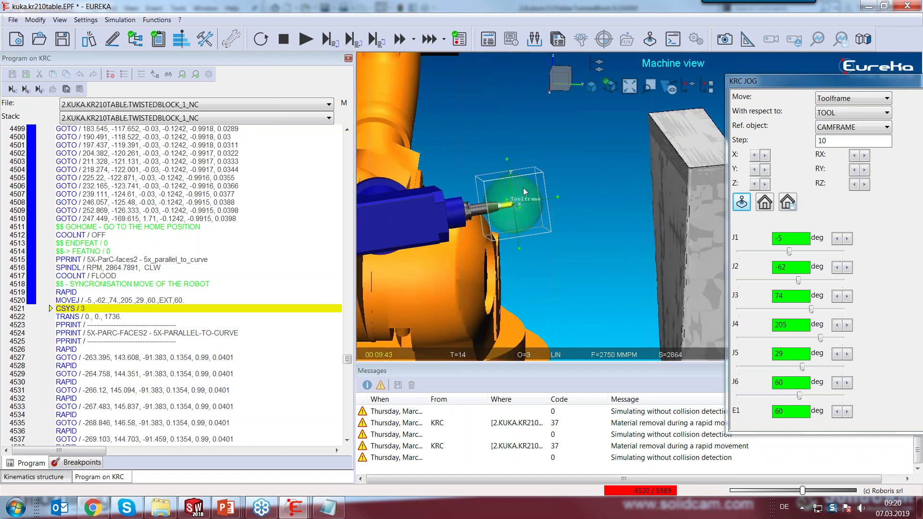
- Raise and reorient the tool freehand near the block's top, to about J1 -4.4, J2 -60.9, J3 42.6, J4 328.3, J5 28.5, J6 -64.5
drag(506, 157, 513, 179)
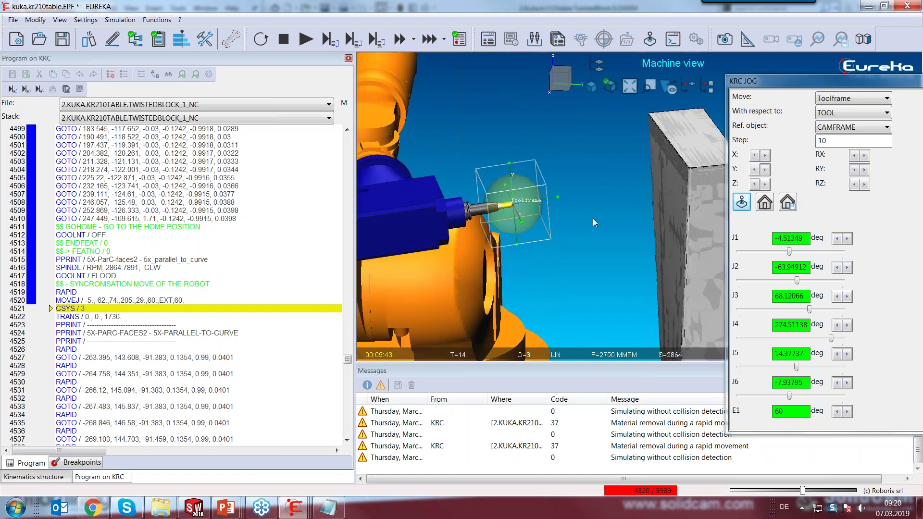
middle_drag(594, 222, 642, 210)
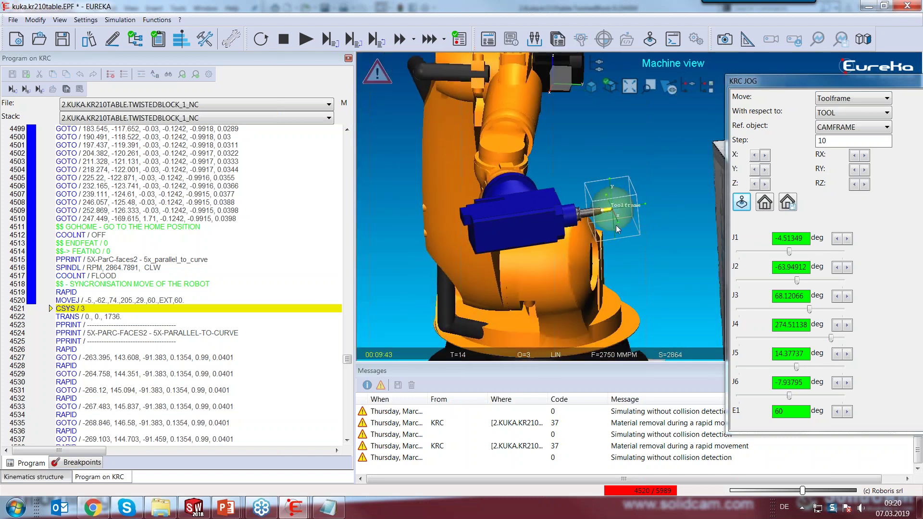
drag(619, 228, 609, 144)
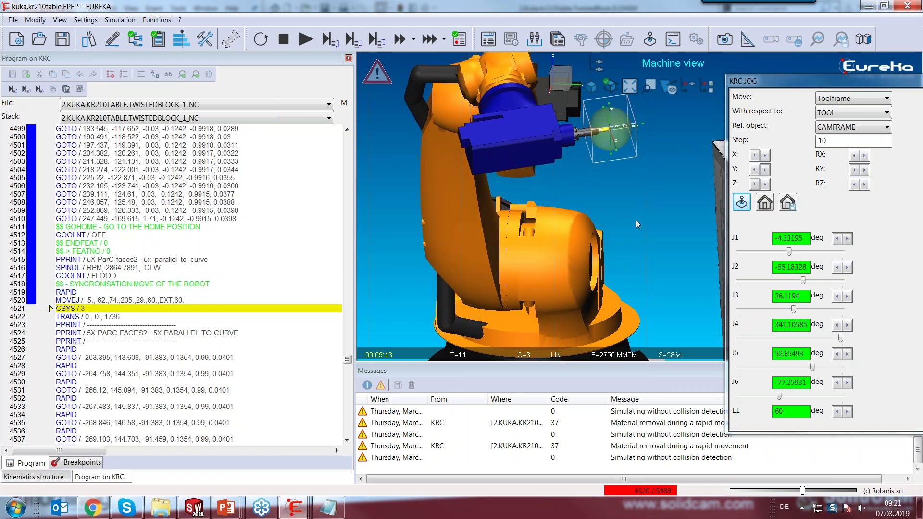
scroll(635, 221, down, 5)
drag(514, 219, 603, 237)
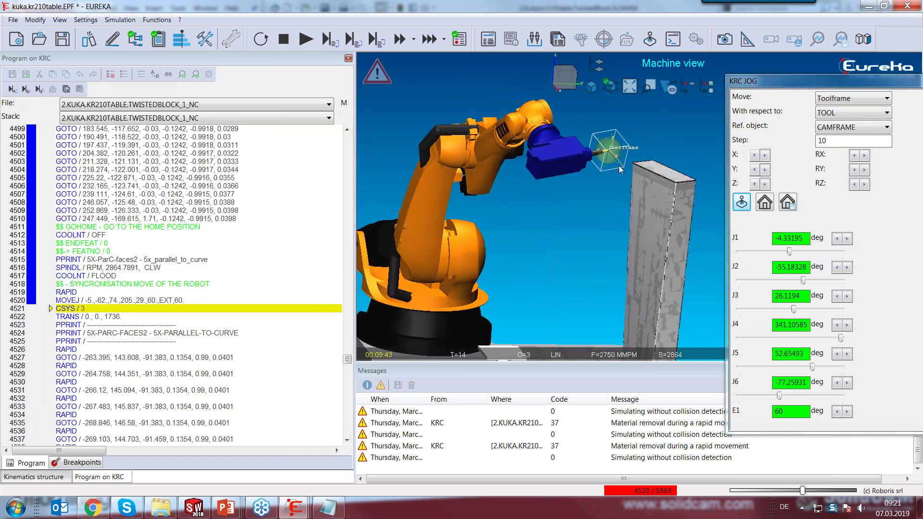
drag(619, 163, 614, 179)
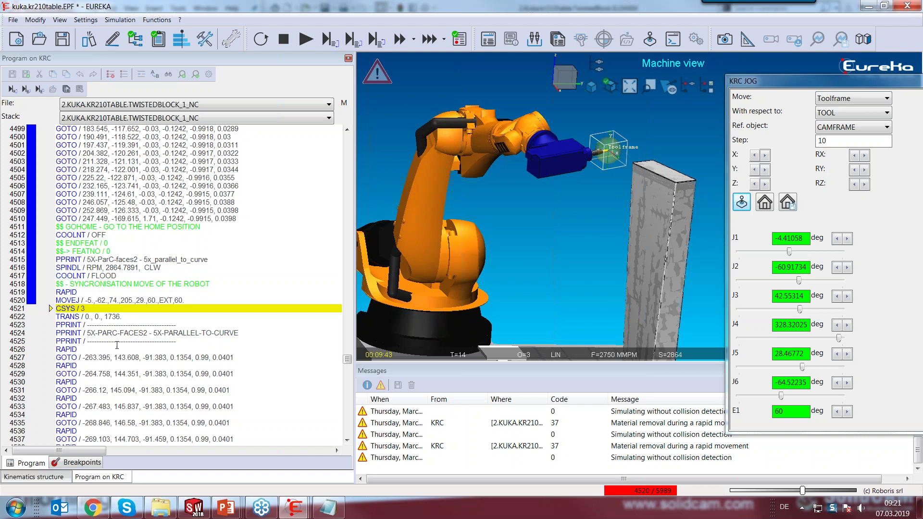
- Replace the move on line 4520 with a MOVEJ (joints) move at the jogged robot pose
right_click(102, 299)
mouse_move(164, 114)
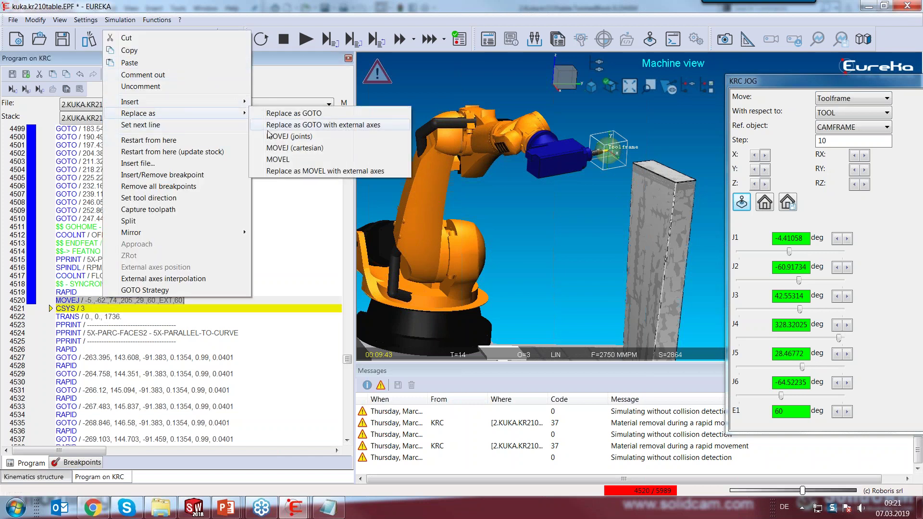
click(289, 136)
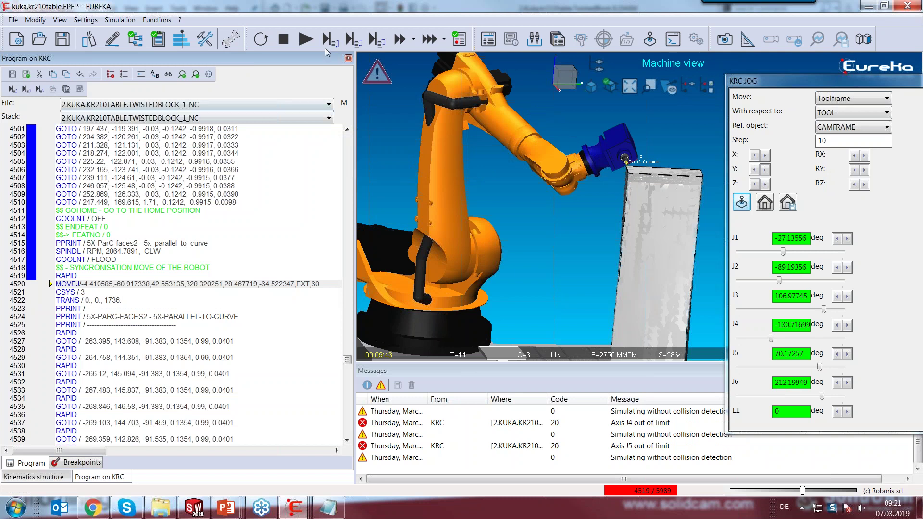
- Reduce the simulation speed to its minimum and simulate the replaced MOVEJ move on line 4520
mouse_move(803, 496)
drag(802, 491, 732, 491)
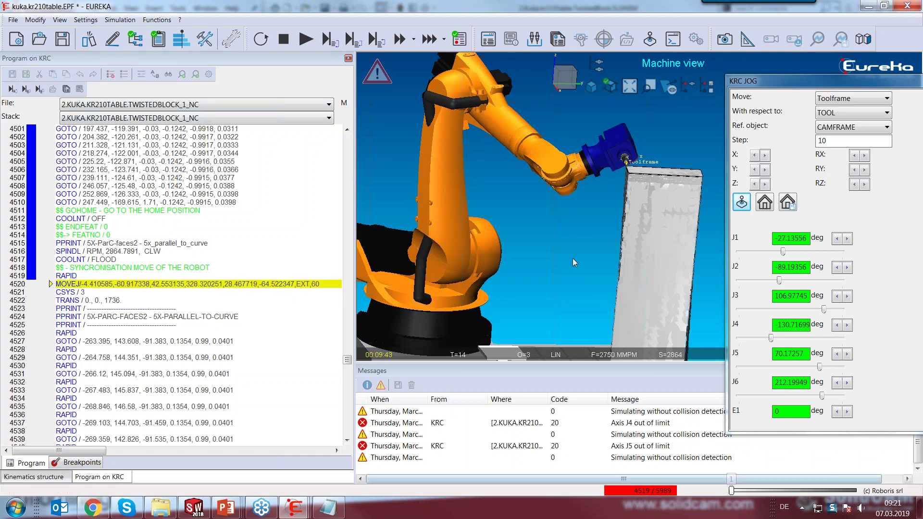
click(307, 39)
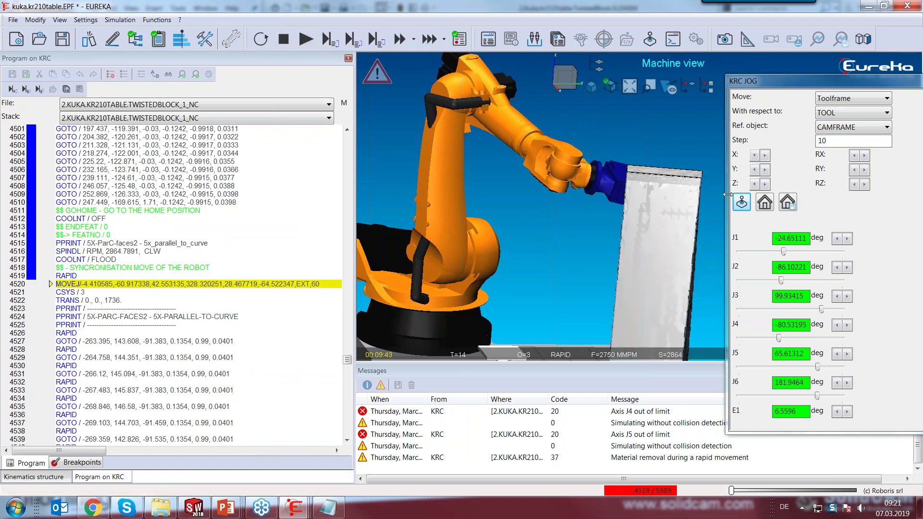
mouse_move(548, 233)
middle_down()
mouse_move(582, 231)
mouse_move(581, 242)
mouse_move(651, 212)
mouse_move(653, 242)
mouse_move(568, 269)
middle_up()
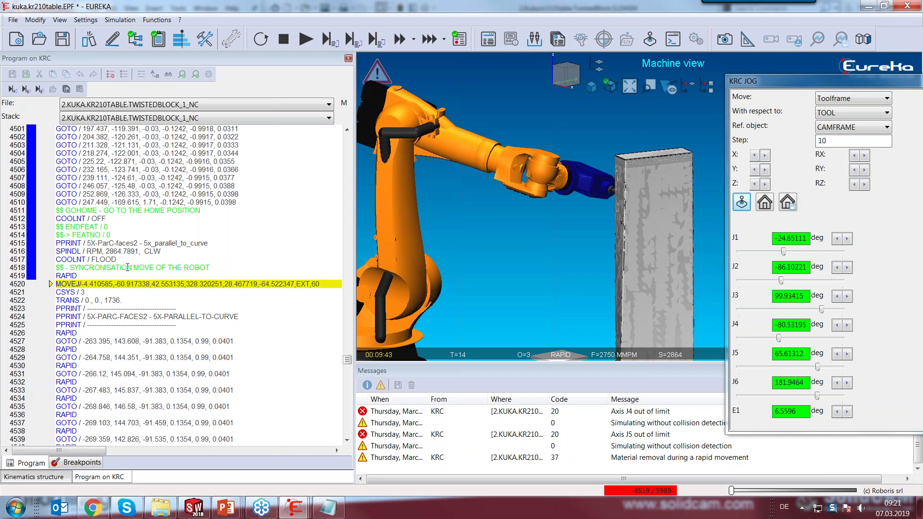
- Jog the tool away from the block along positive Z from the line 4510 position with step 10, and insert a GOTO there
click(118, 202)
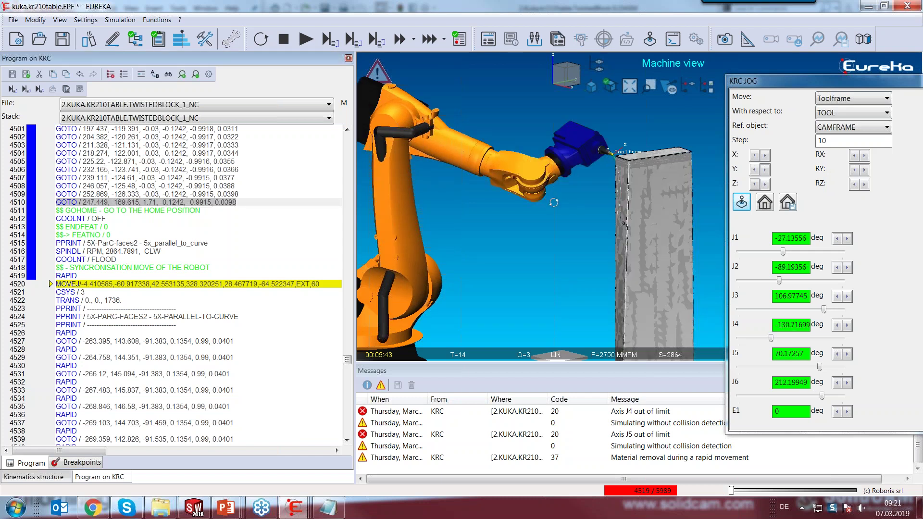
click(764, 184)
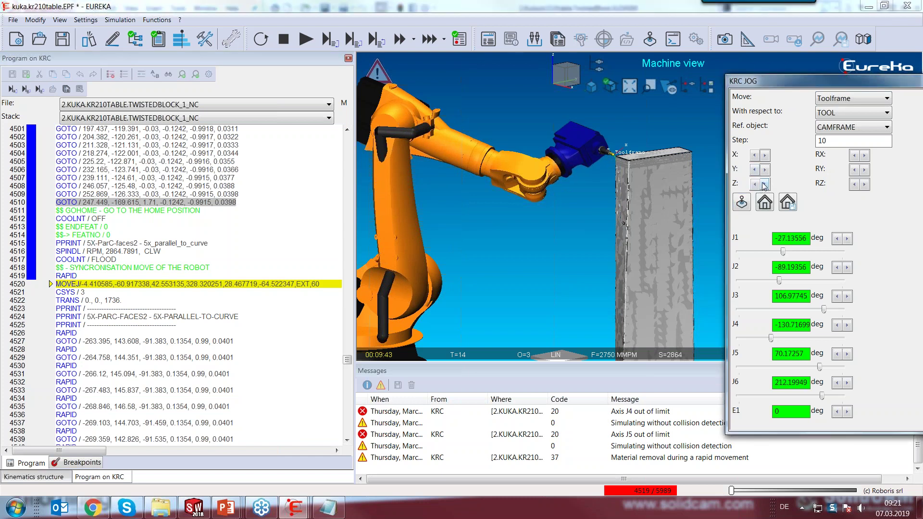
click(764, 184)
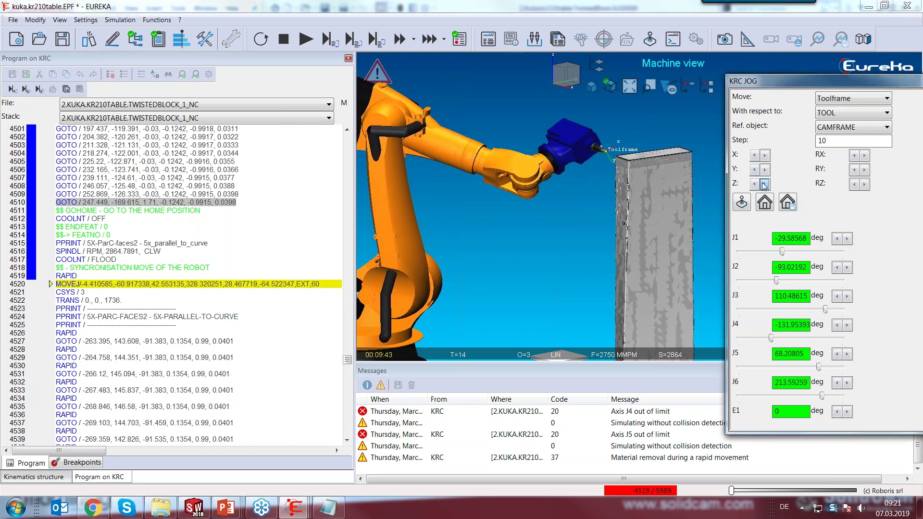
click(764, 185)
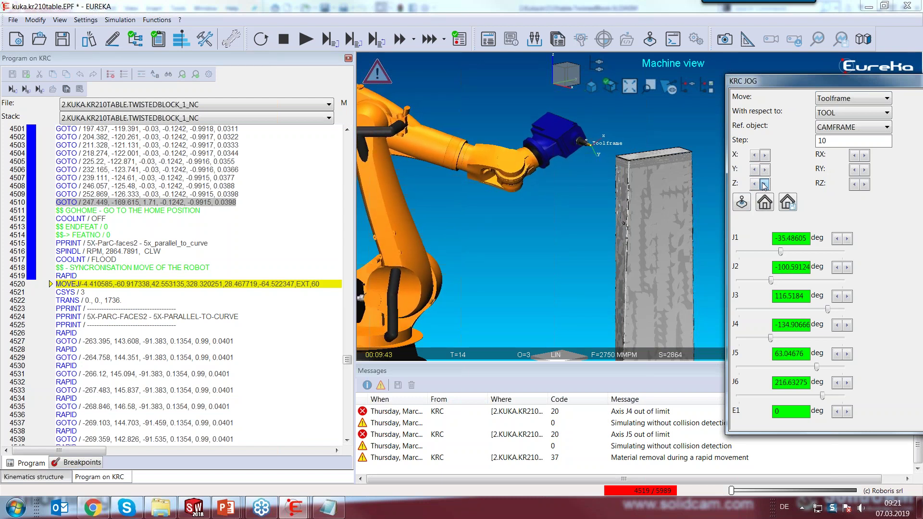
click(764, 185)
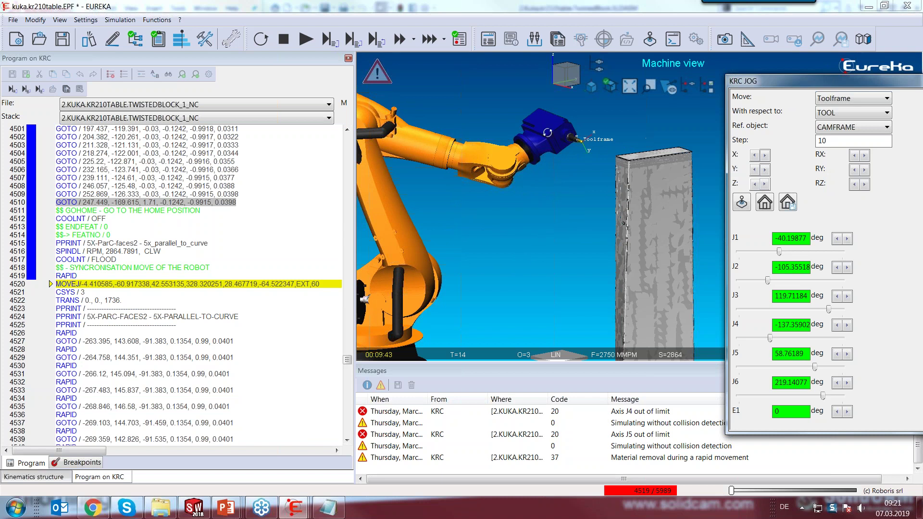
right_click(106, 205)
mouse_move(149, 278)
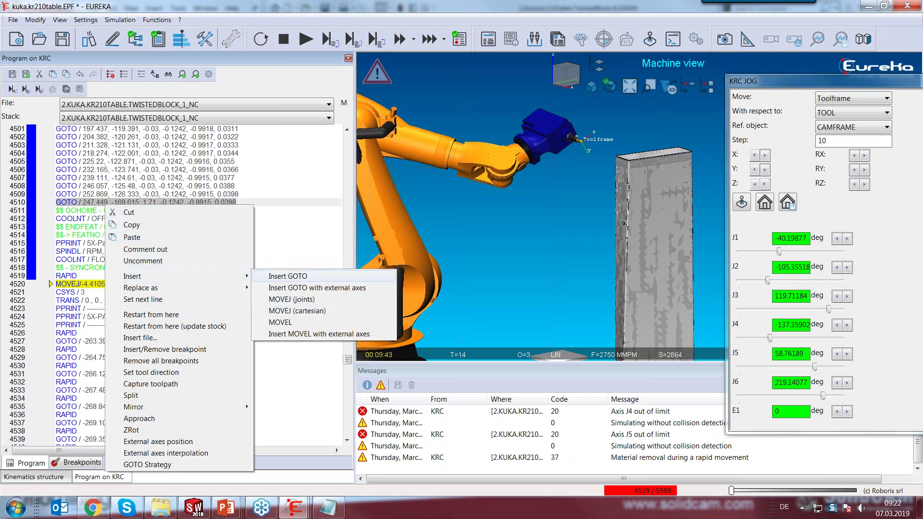
click(291, 277)
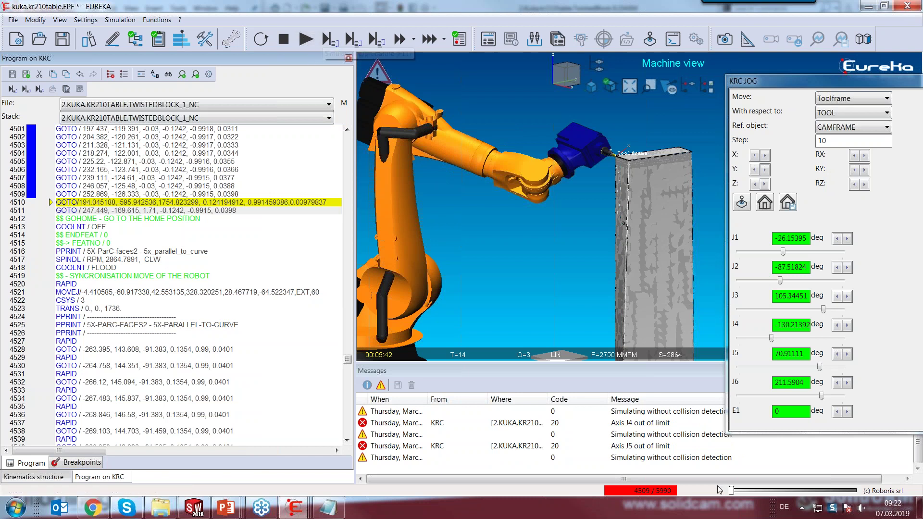
- Simulate the inserted GOTO on line 4510 and inspect the robot's motion around the block
click(306, 41)
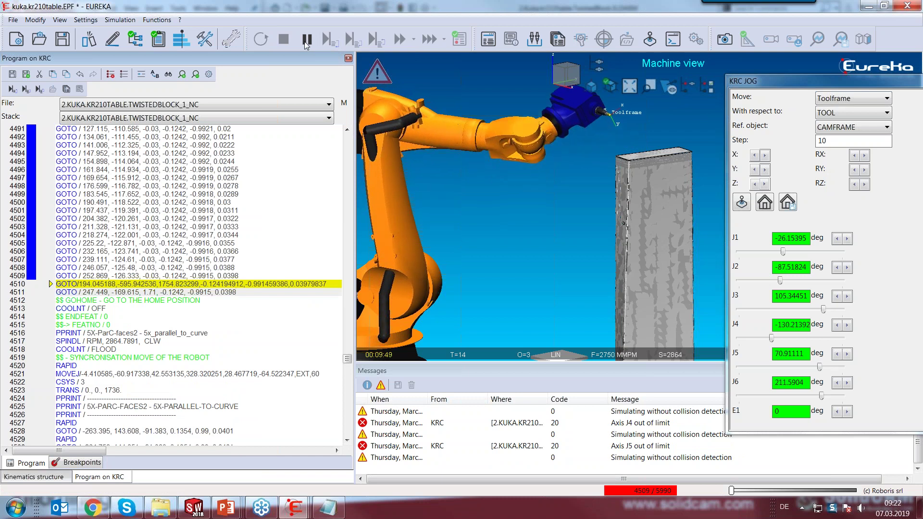
drag(510, 250, 486, 292)
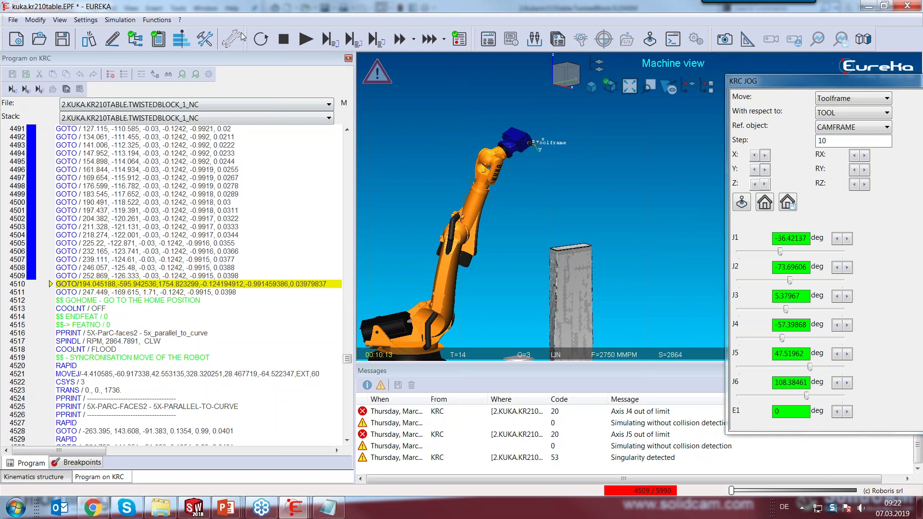
drag(507, 295, 446, 158)
drag(485, 205, 472, 99)
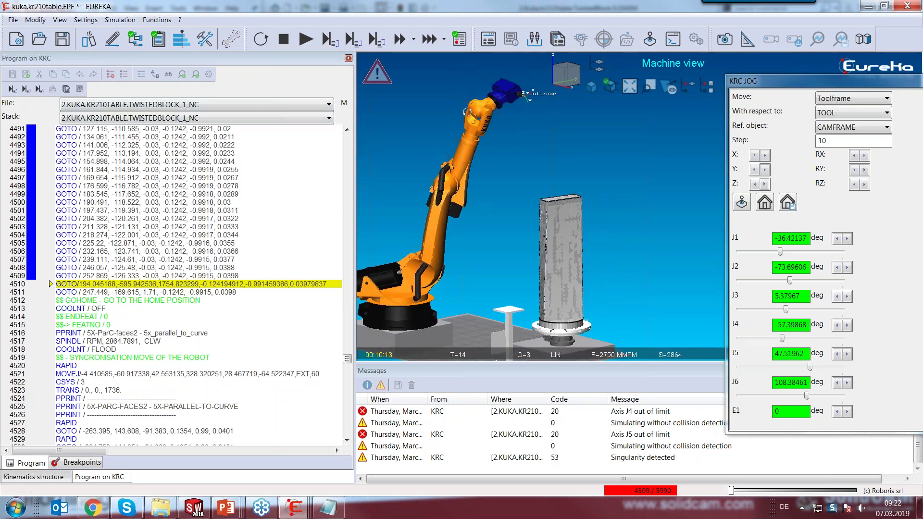
click(259, 319)
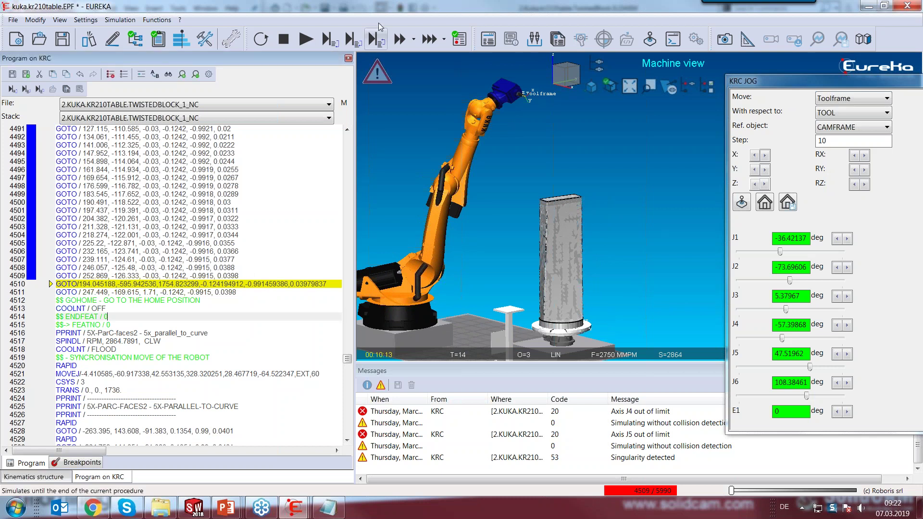
- Delete the inserted GOTO move on line 4510 together with its empty line
click(119, 284)
click(53, 285)
click(51, 286)
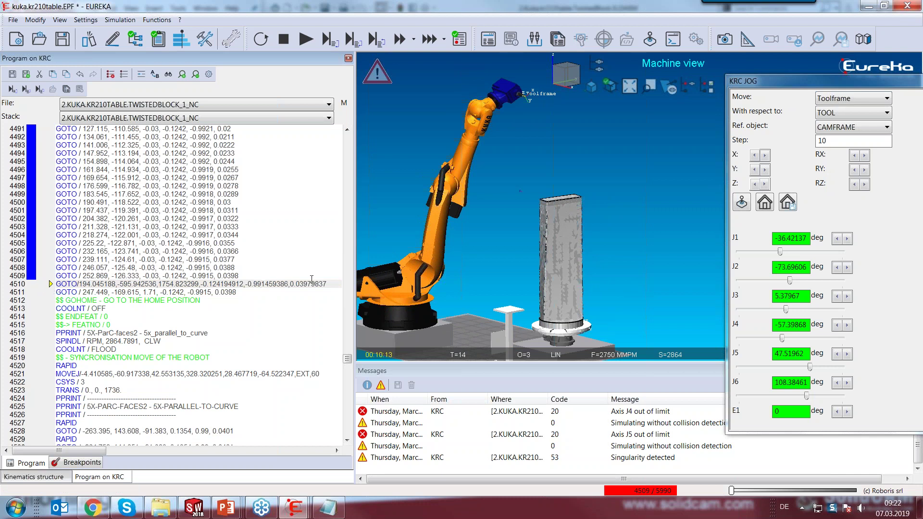
drag(324, 287, 31, 284)
key(Delete)
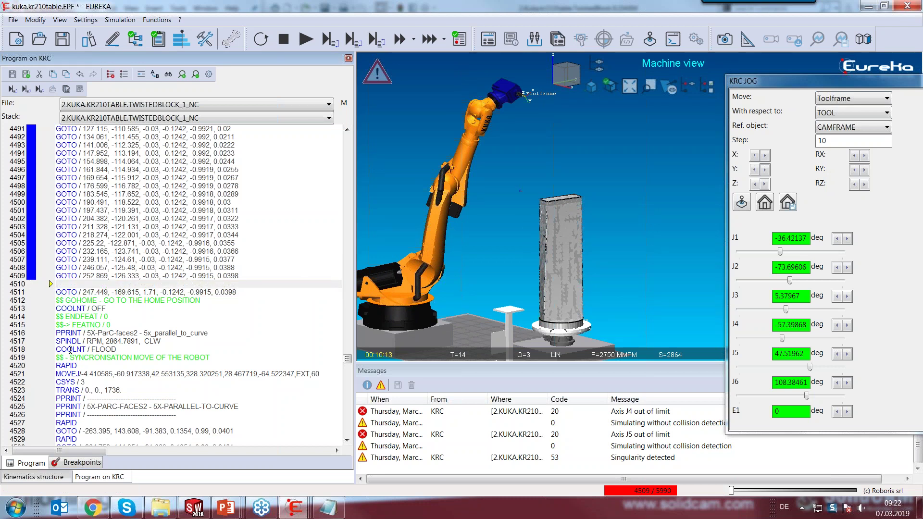
key(BackSpace)
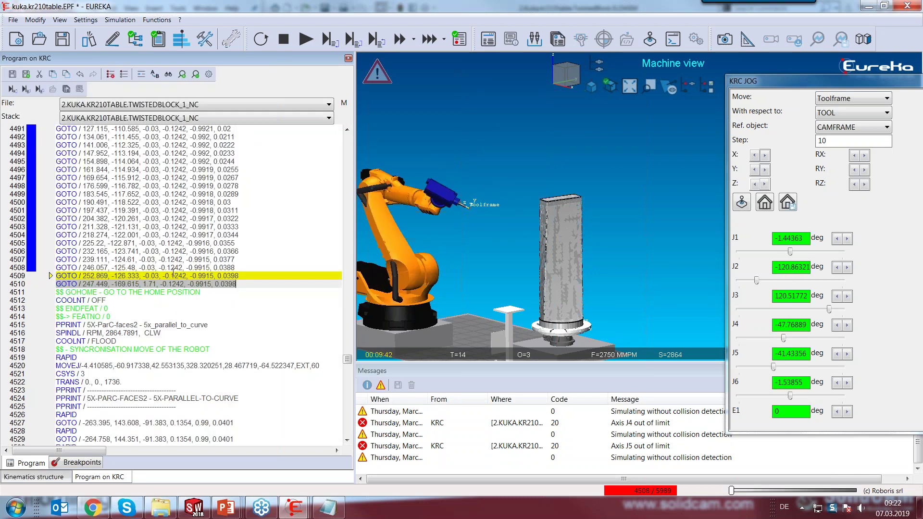
- Simulate the program from line 4509 into the rapid MOVEJ on line 4520 and inspect the tool's motion beside the block
double_click(161, 278)
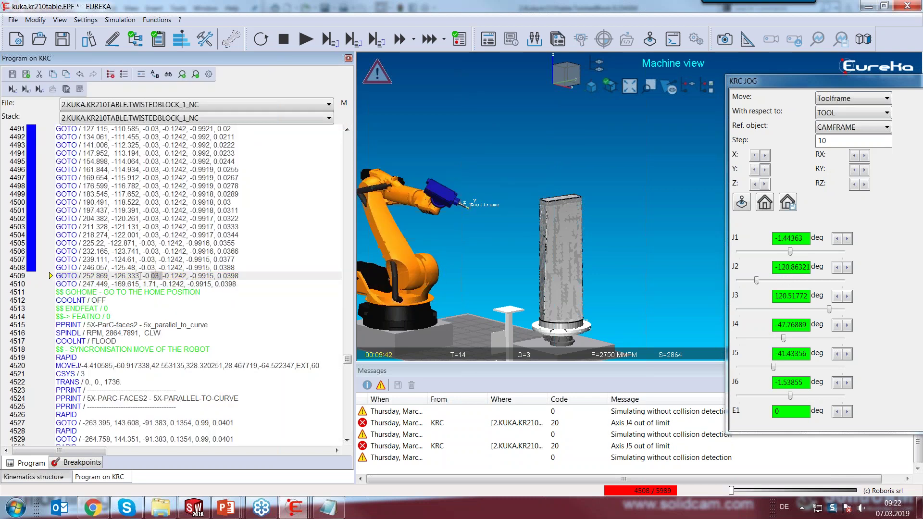
click(117, 268)
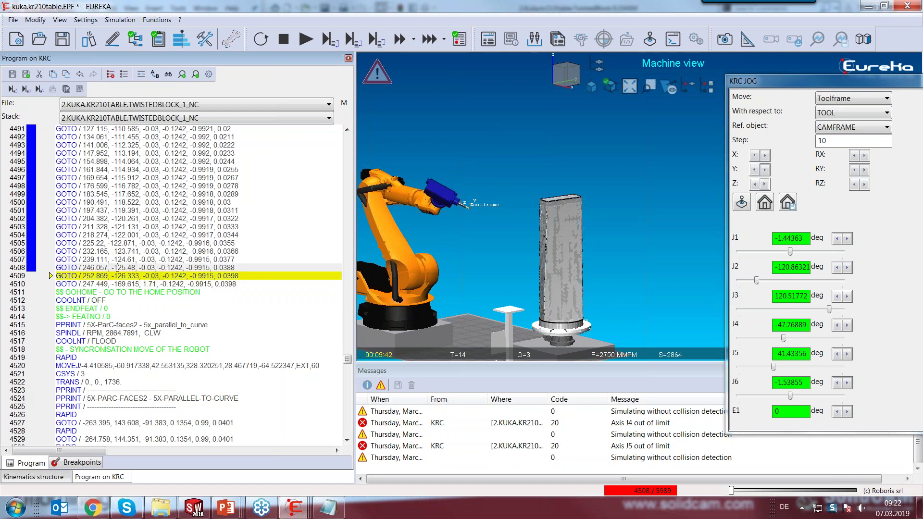
click(120, 277)
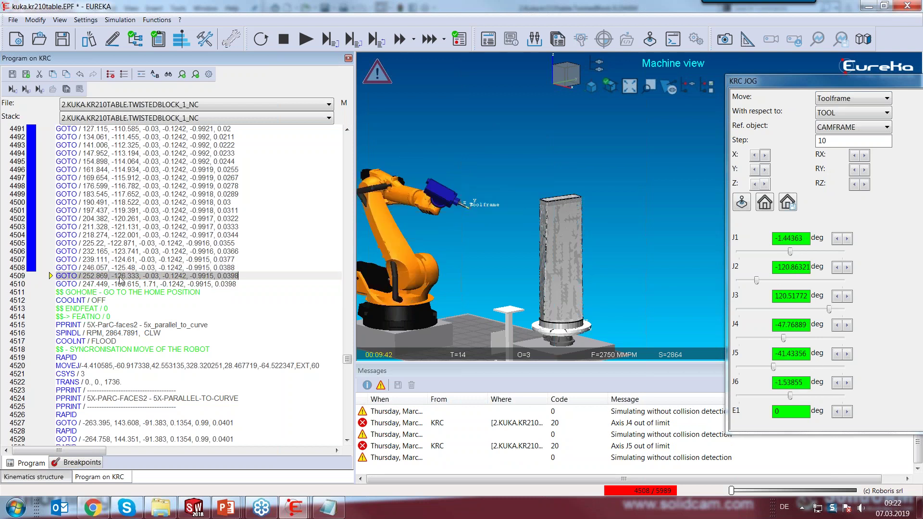
key(Down)
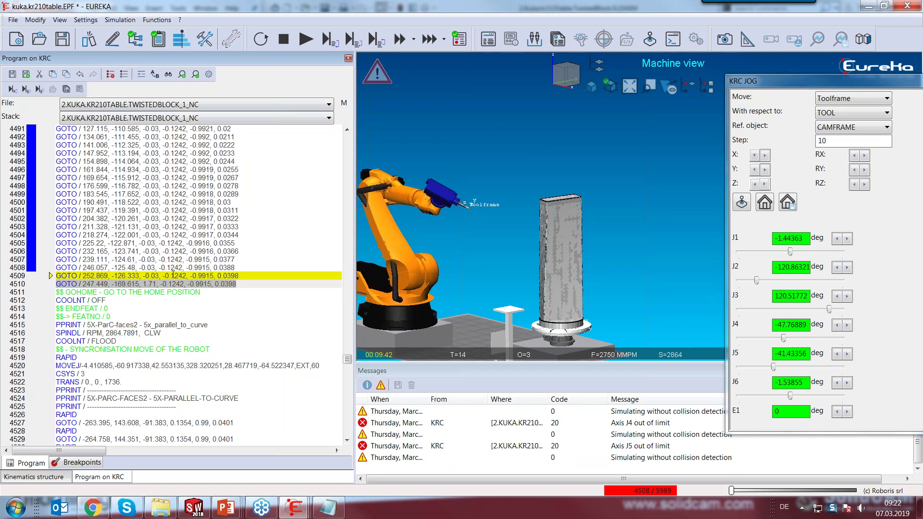
drag(173, 274, 179, 244)
click(305, 40)
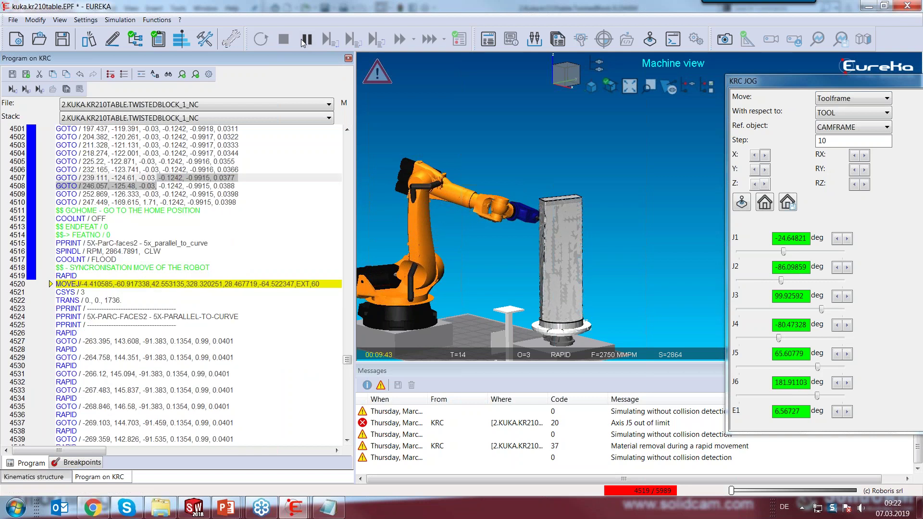
click(157, 202)
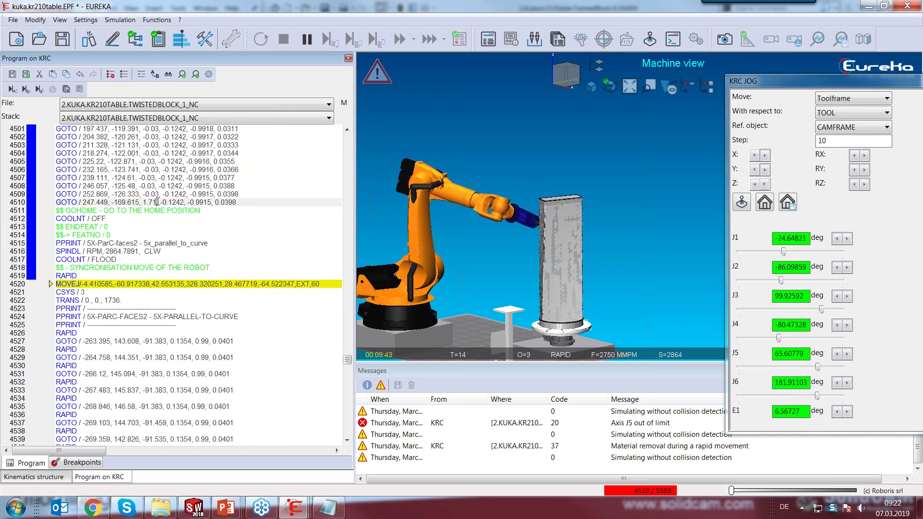
double_click(156, 202)
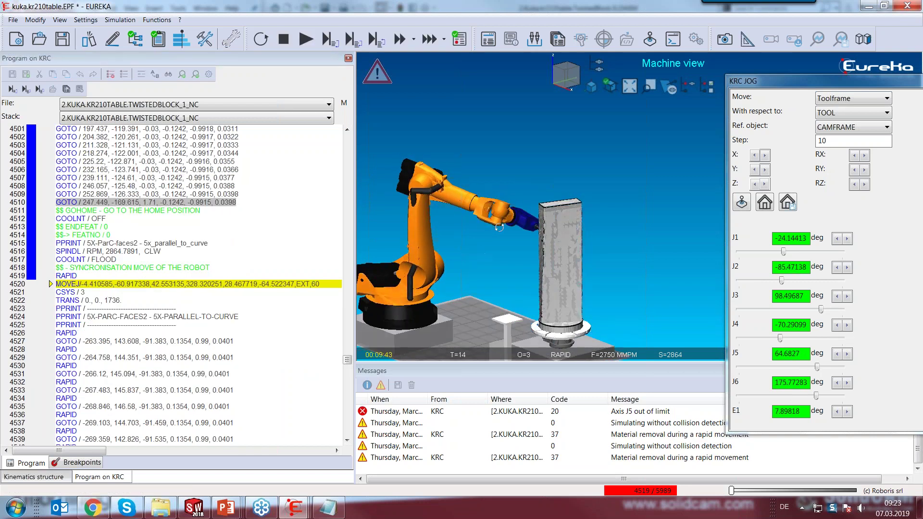
scroll(516, 237, up, 2)
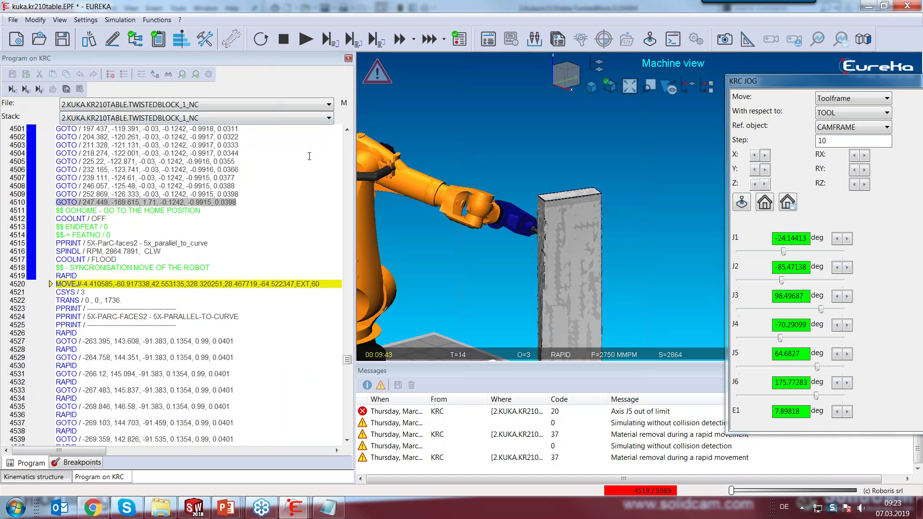
click(765, 184)
click(765, 185)
click(764, 184)
click(765, 185)
click(764, 185)
click(764, 184)
click(764, 184)
click(764, 185)
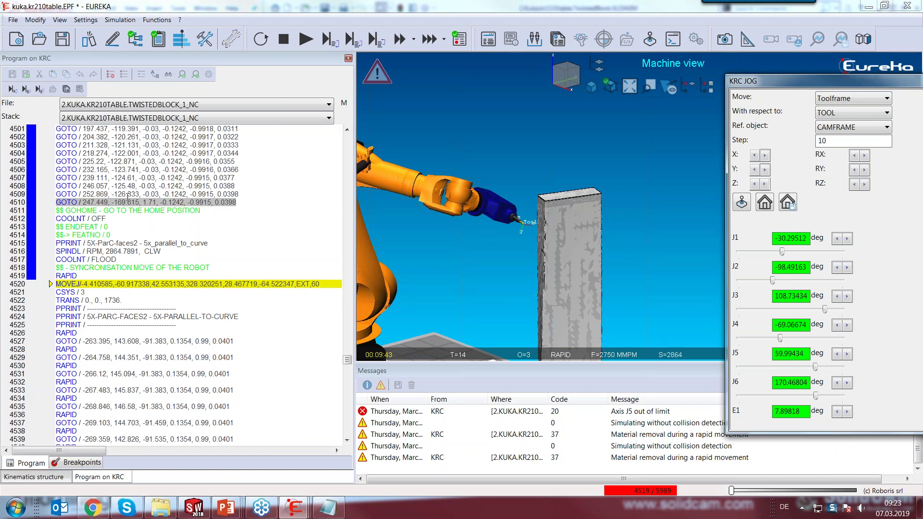
- Move the robot to the line 4510 position and jog the tool away from the block along positive Z with step 10
double_click(127, 199)
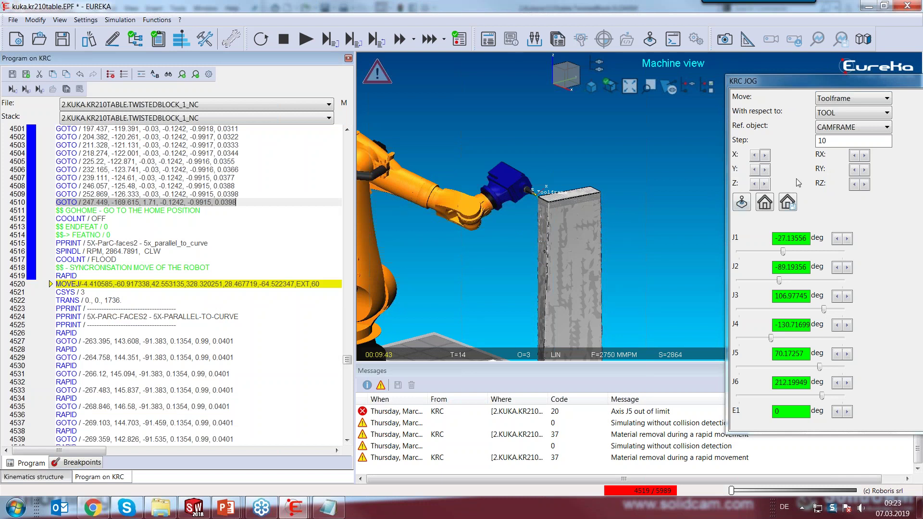
click(765, 184)
click(764, 185)
click(765, 185)
click(764, 184)
click(764, 184)
click(764, 184)
click(765, 185)
click(764, 185)
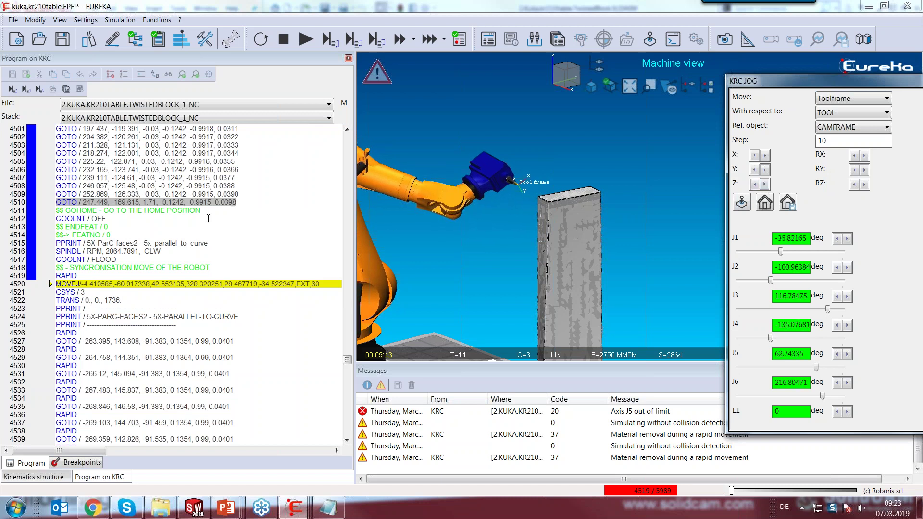
- Replace the GOTO on line 4510 with a joint-based MOVEJ at the jogged robot position
click(193, 203)
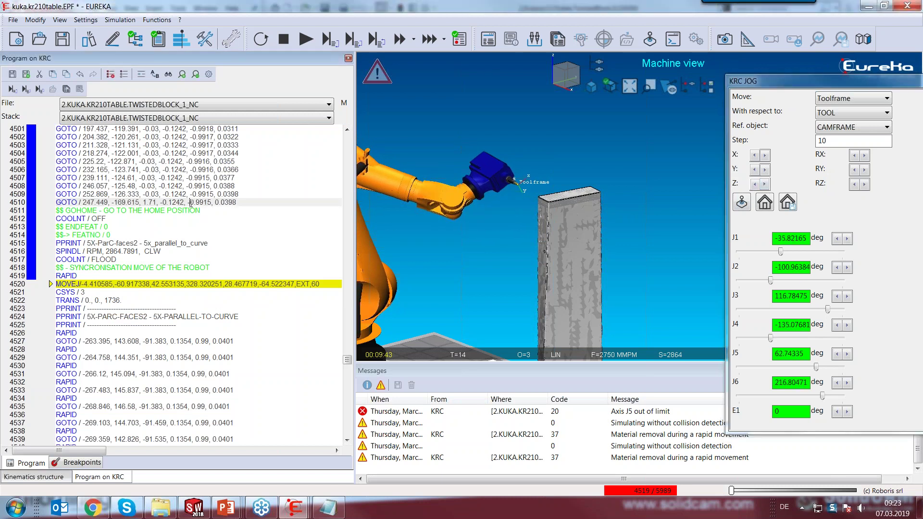
right_click(190, 203)
mouse_move(232, 288)
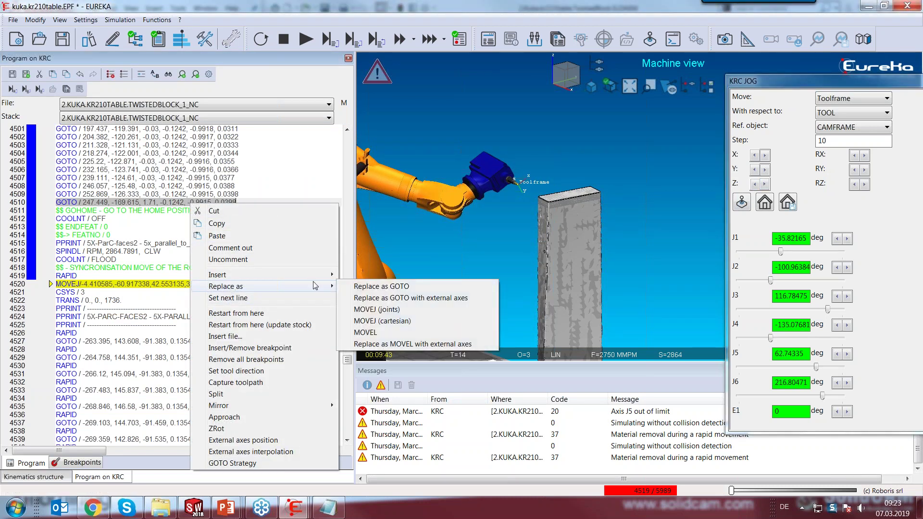
click(376, 310)
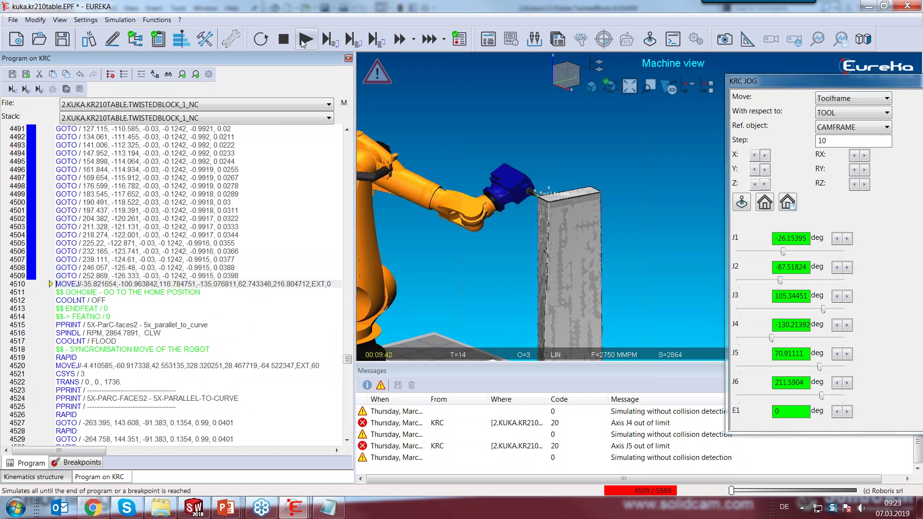
- Simulate the program from the new MOVEJ on line 4510 and inspect the robot's wrist where the motion halts near line 4600
click(303, 41)
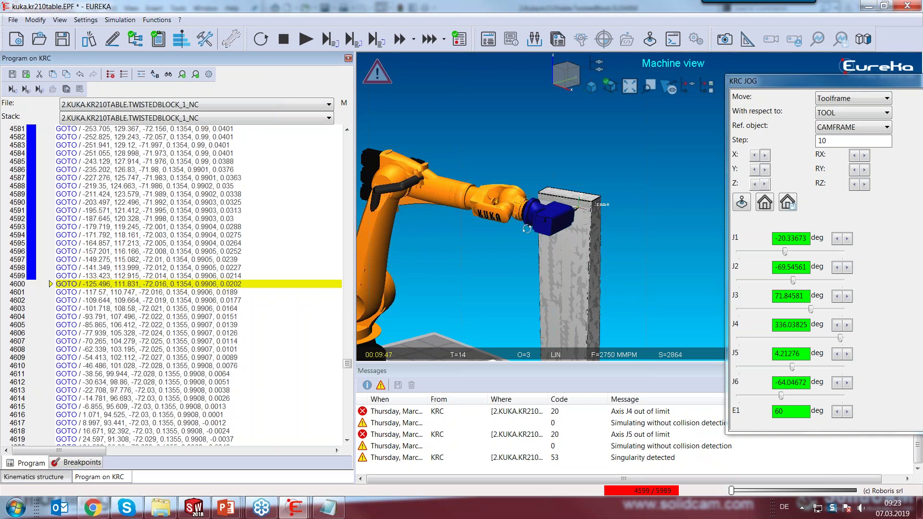
middle_drag(527, 229, 528, 230)
drag(524, 236, 517, 252)
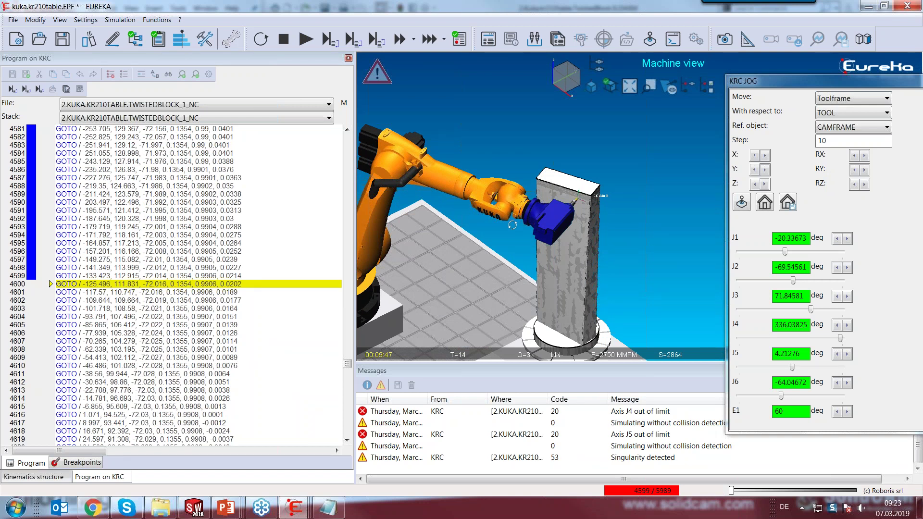
drag(512, 226, 500, 233)
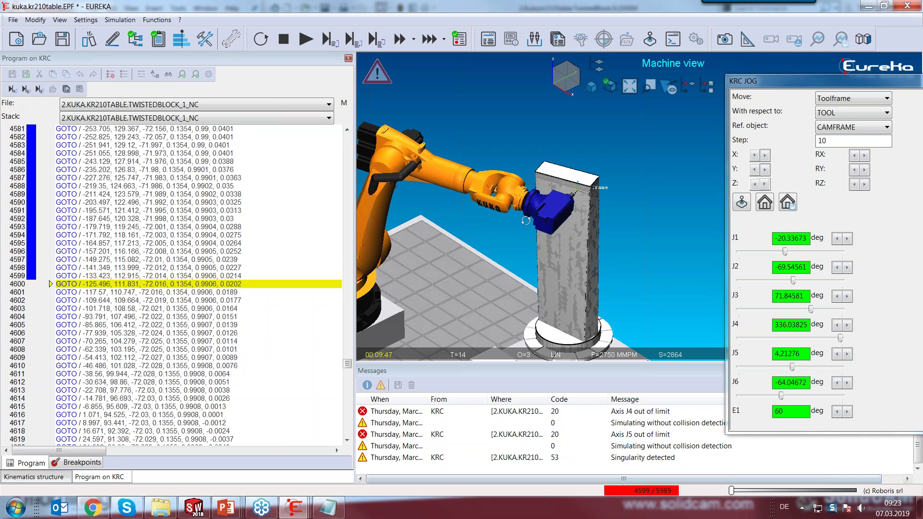
- Apply a ZRot tool rotation of 6.1 degrees to the GOTO on line 4599
right_click(129, 287)
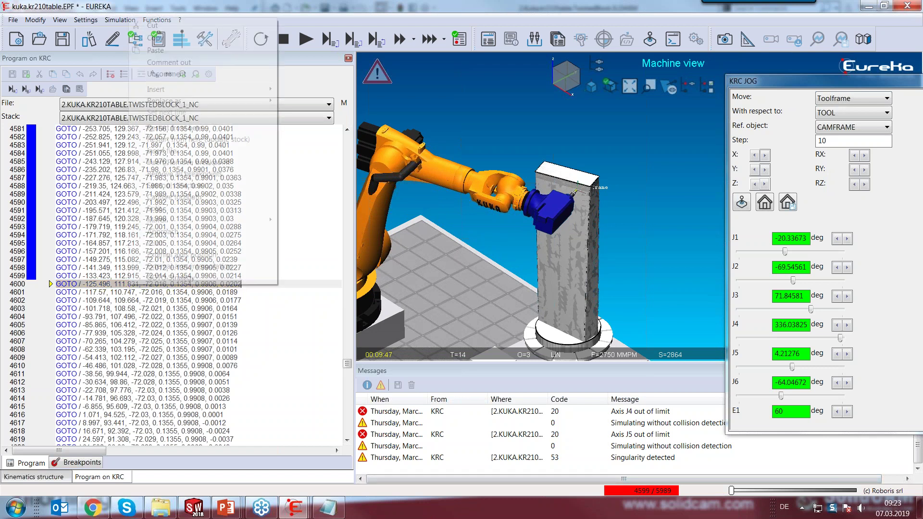
click(102, 276)
right_click(107, 274)
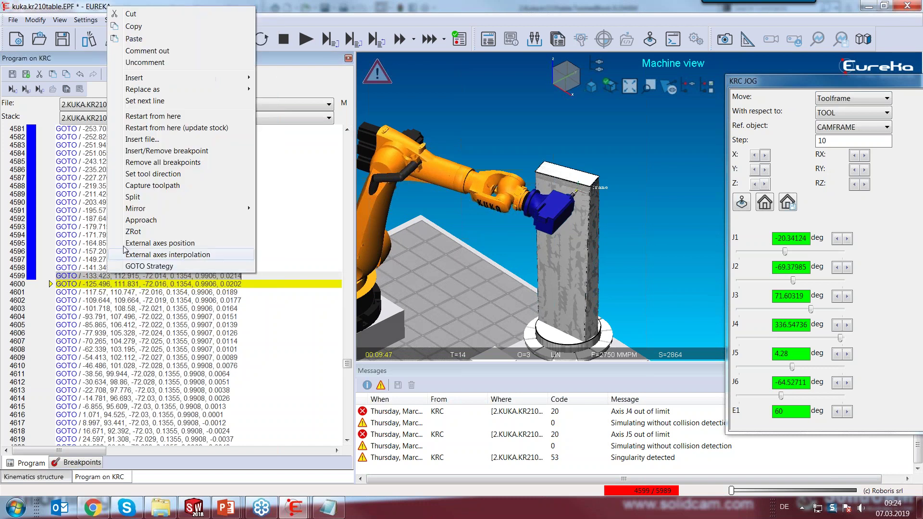
click(133, 231)
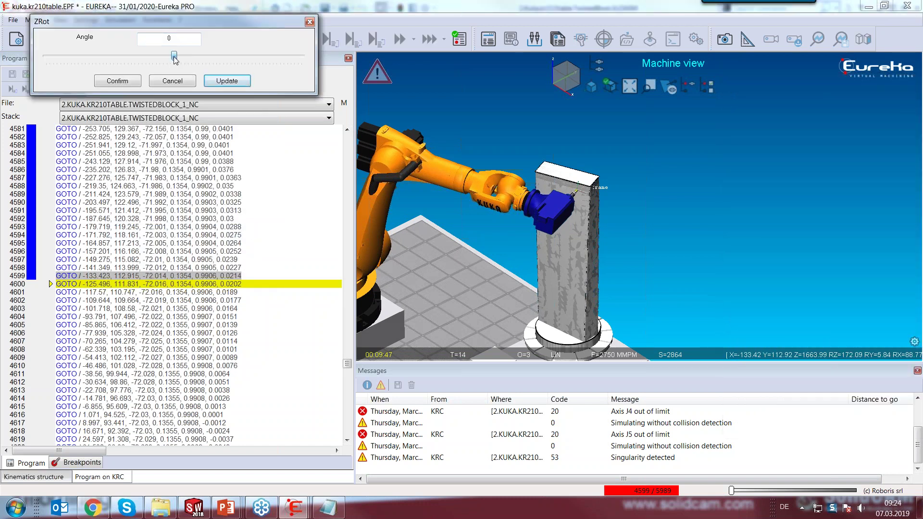
drag(174, 56, 176, 56)
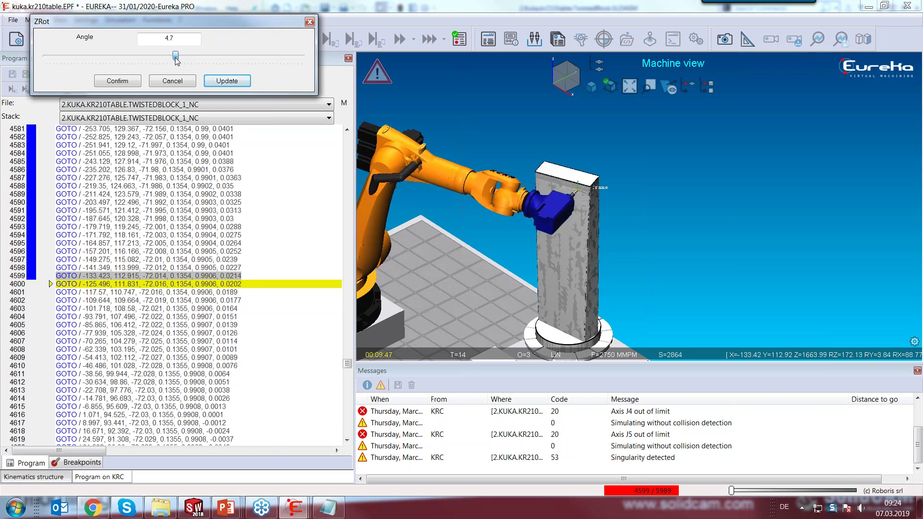
click(116, 81)
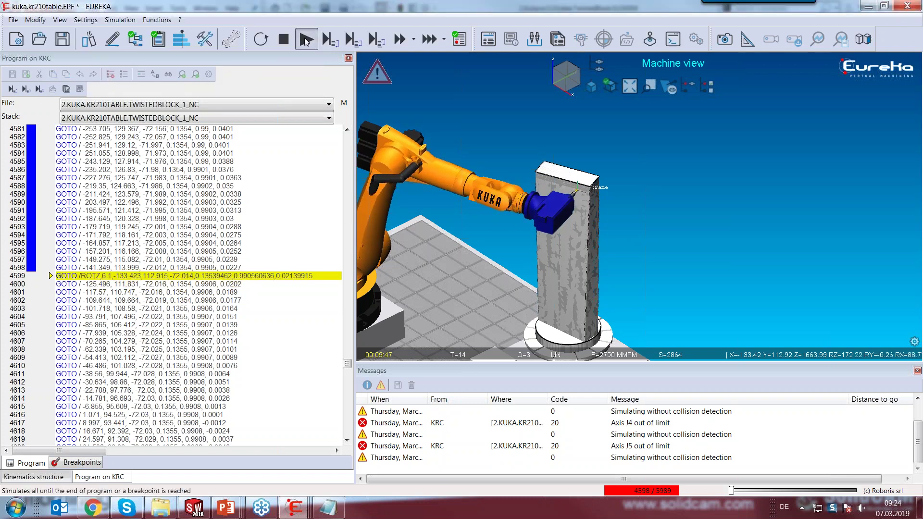
- Simulate onward through the rotated line 4599 at increased speed and inspect the robot's posture at line 4713
click(305, 40)
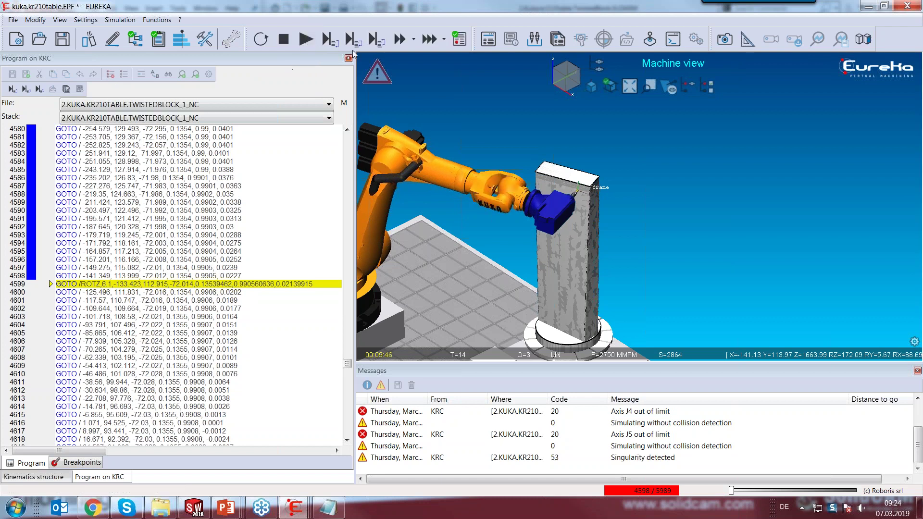
click(306, 40)
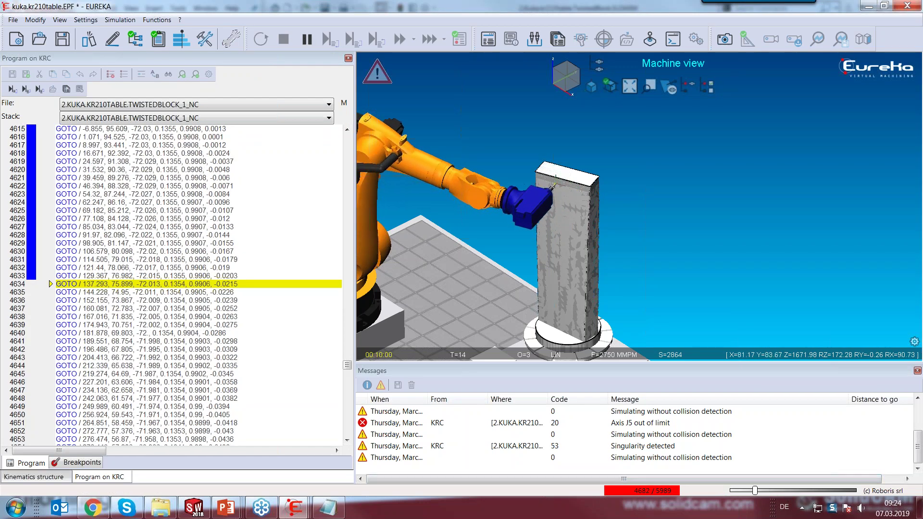
click(787, 491)
click(787, 491)
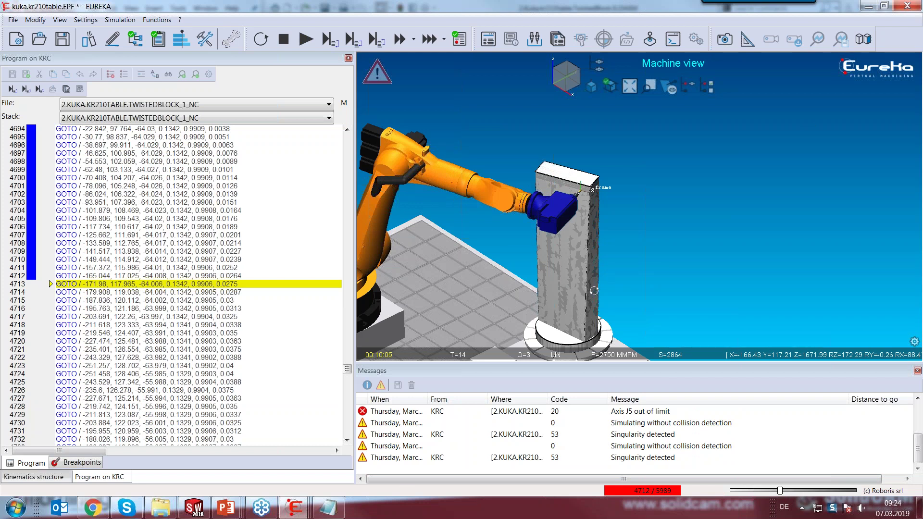
drag(583, 289, 611, 257)
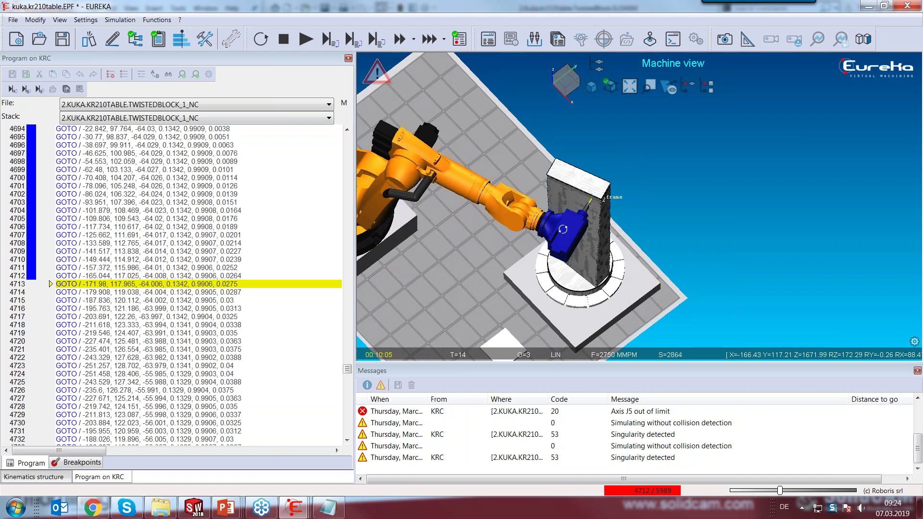
drag(588, 221, 553, 228)
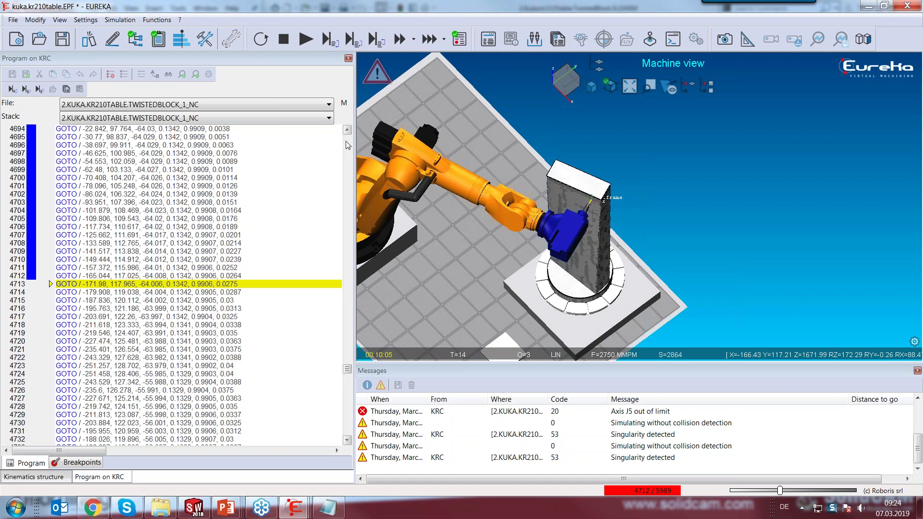
- Move the robot to the MOVEJ position on line 4520 and jog external axis E1 to 70 degrees
click(347, 144)
click(347, 144)
click(347, 144)
click(347, 144)
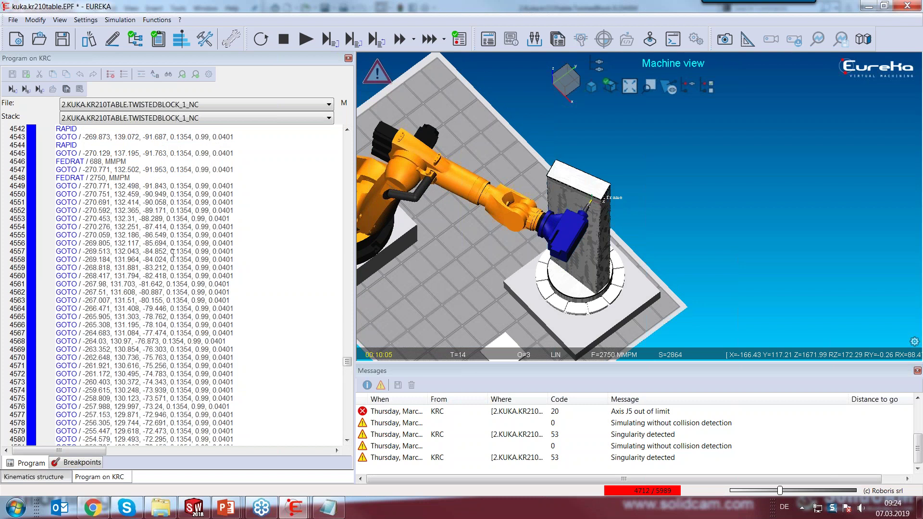
scroll(164, 216, up, 10)
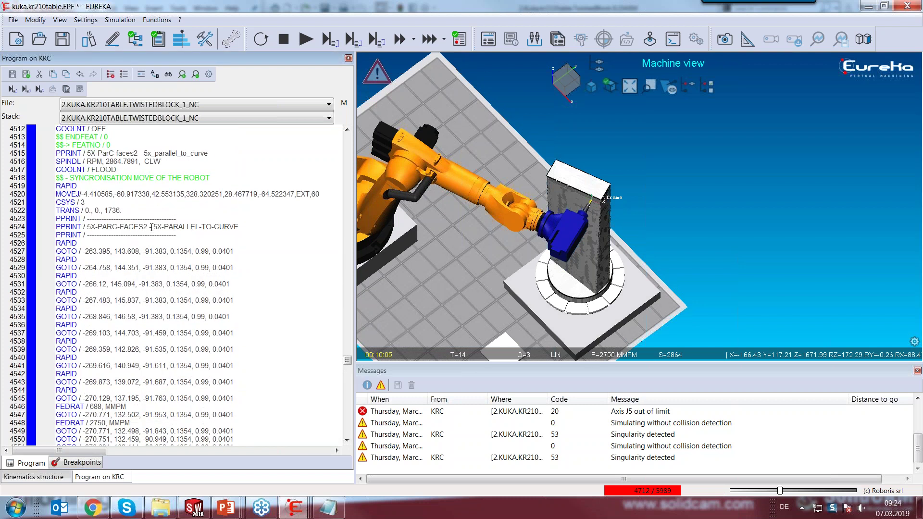
double_click(127, 192)
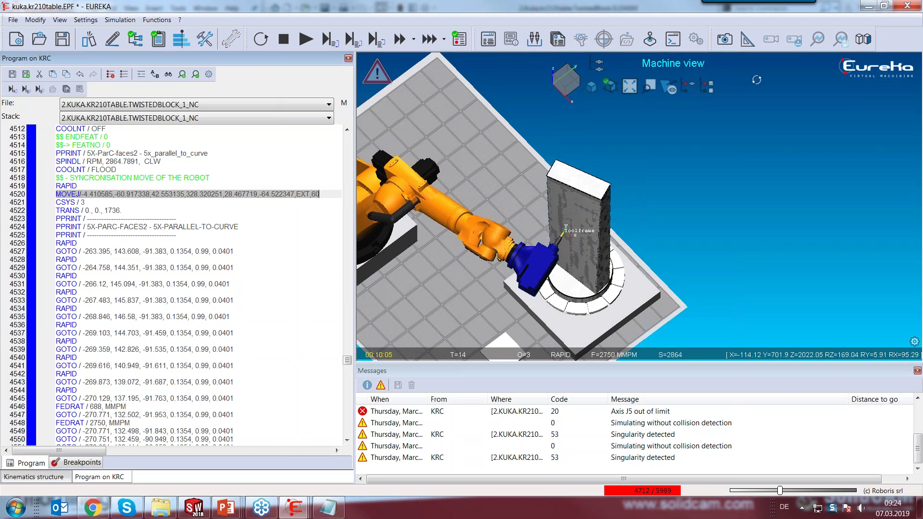
click(652, 41)
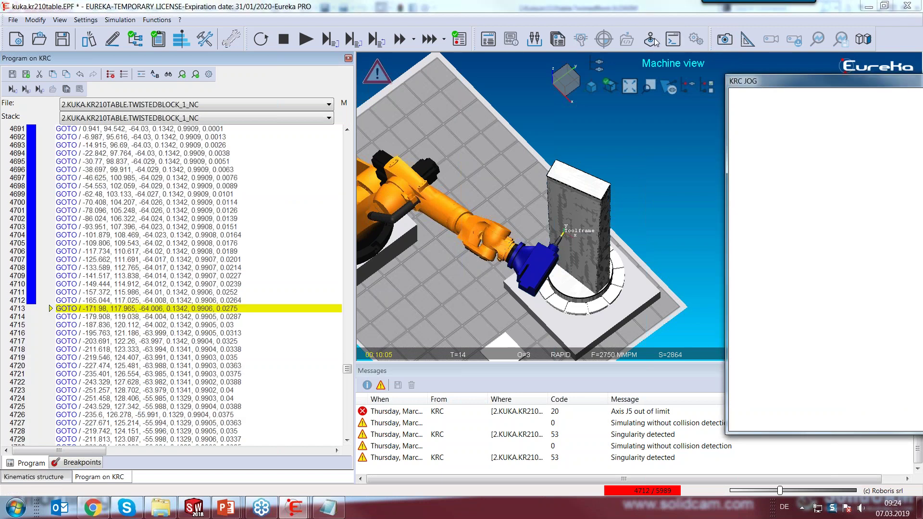
click(839, 412)
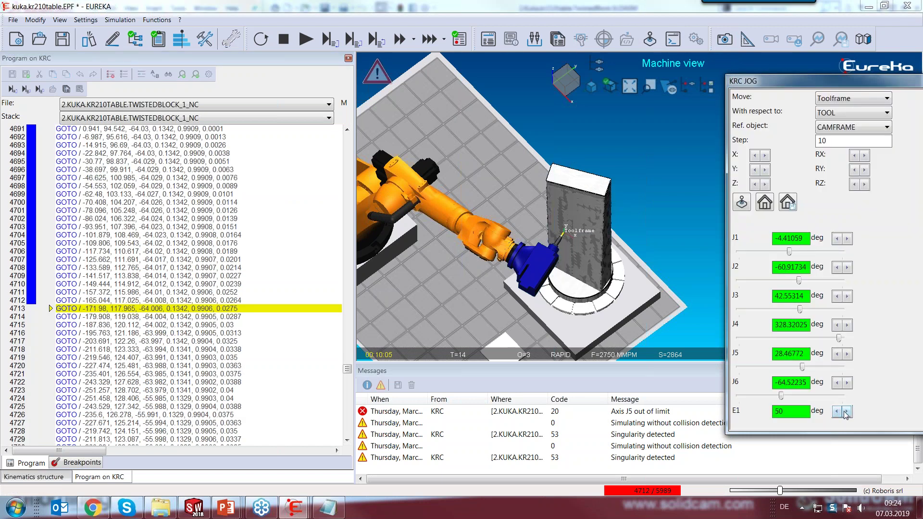
click(846, 412)
click(846, 412)
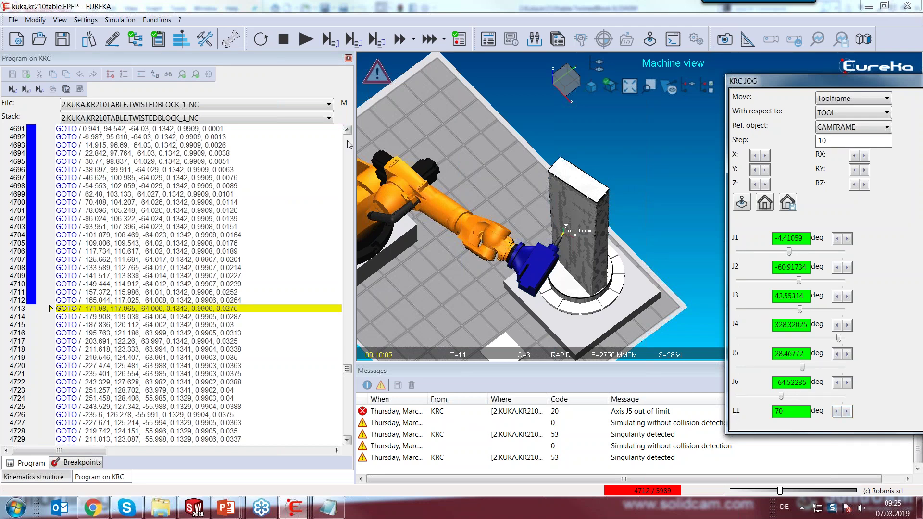
- Replace the MOVEJ on line 4520 with a MOVEJ (joints) at the current jogged position, with E1 at 70 degrees
scroll(349, 145, up, 10)
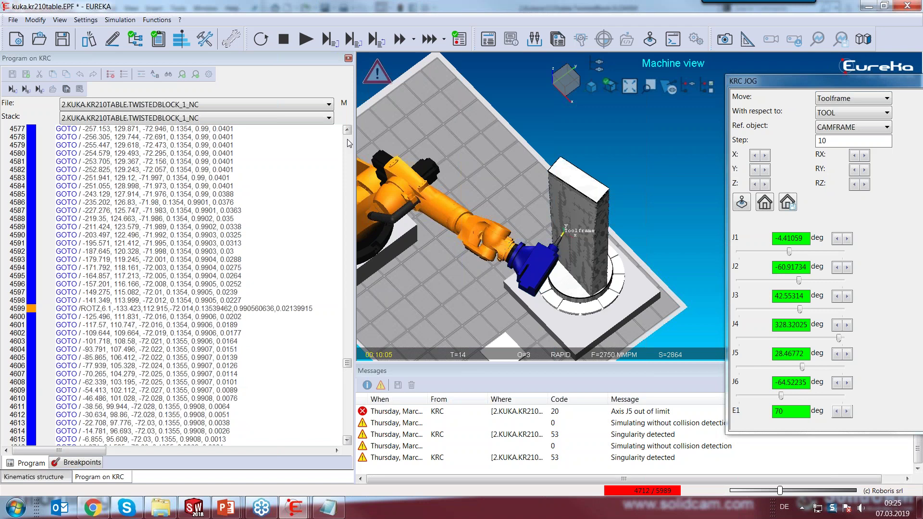
right_click(199, 284)
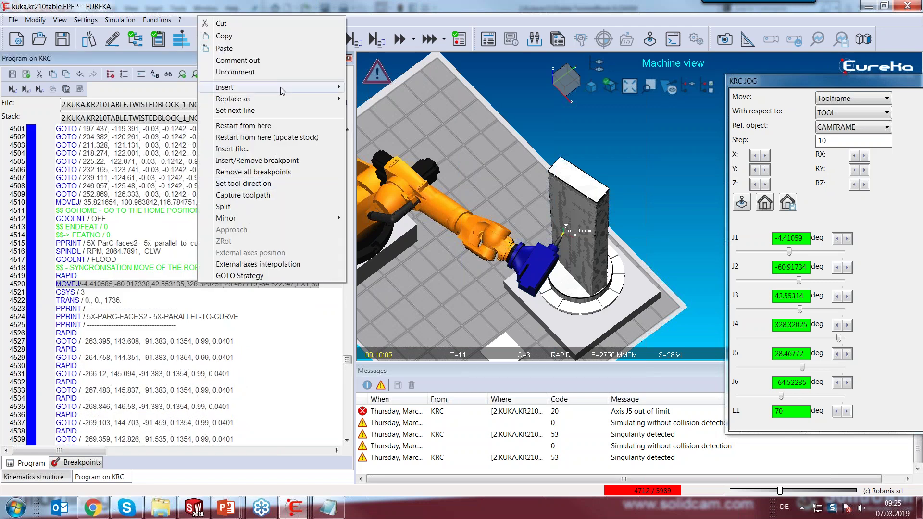
mouse_move(252, 99)
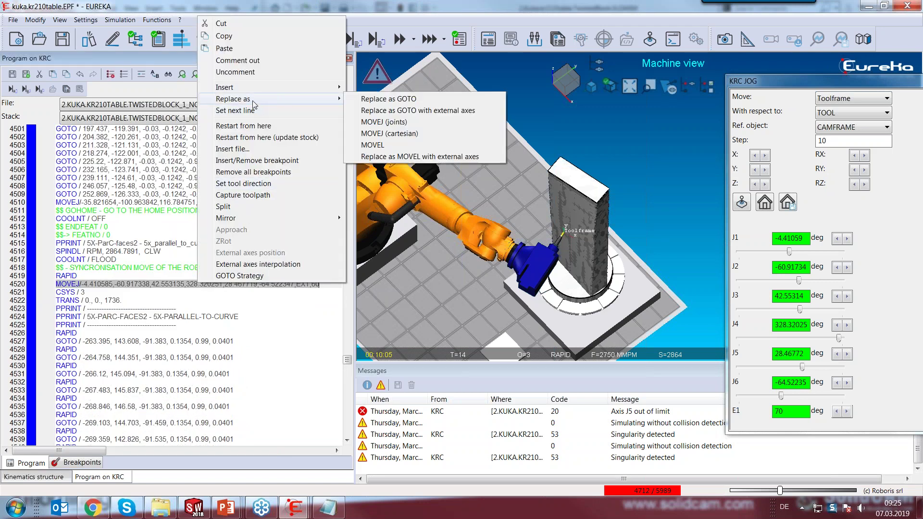
click(373, 123)
- Simulate the program onward and inspect the robot's posture over the twisted block at line 5313
click(306, 39)
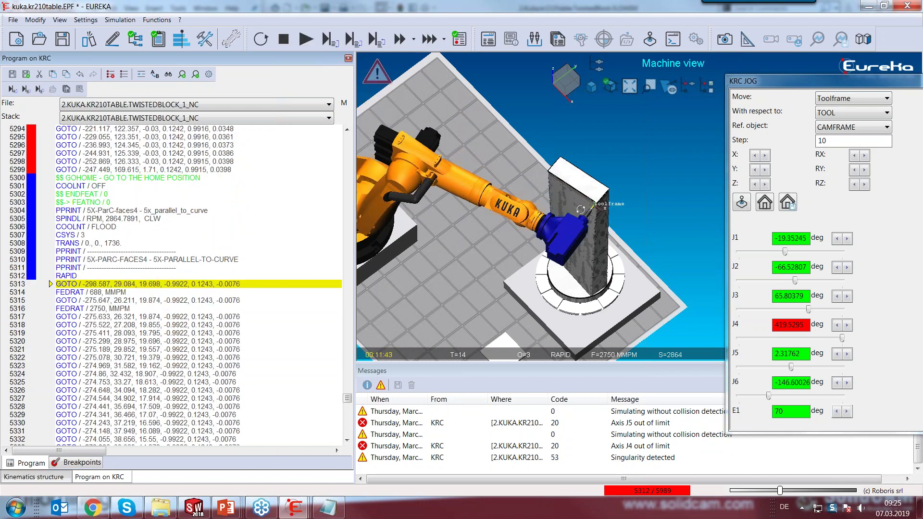
scroll(576, 240, up, 3)
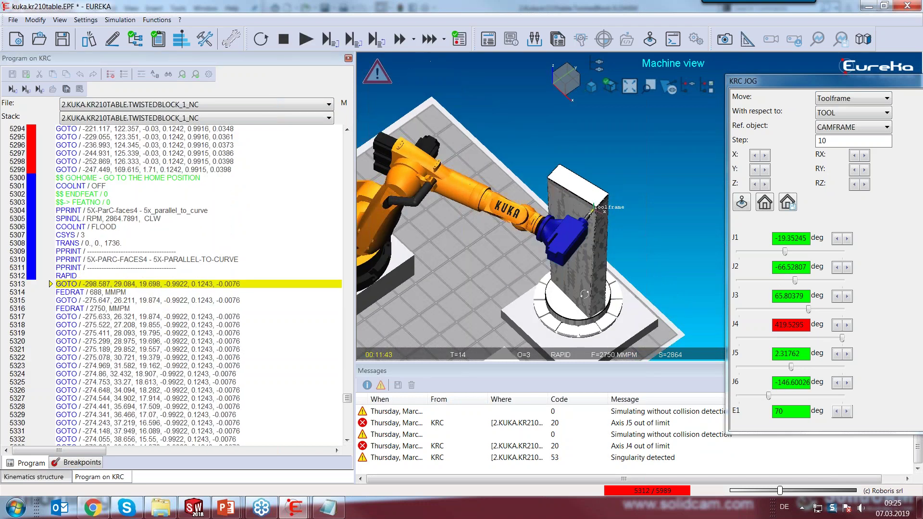
drag(590, 306, 544, 255)
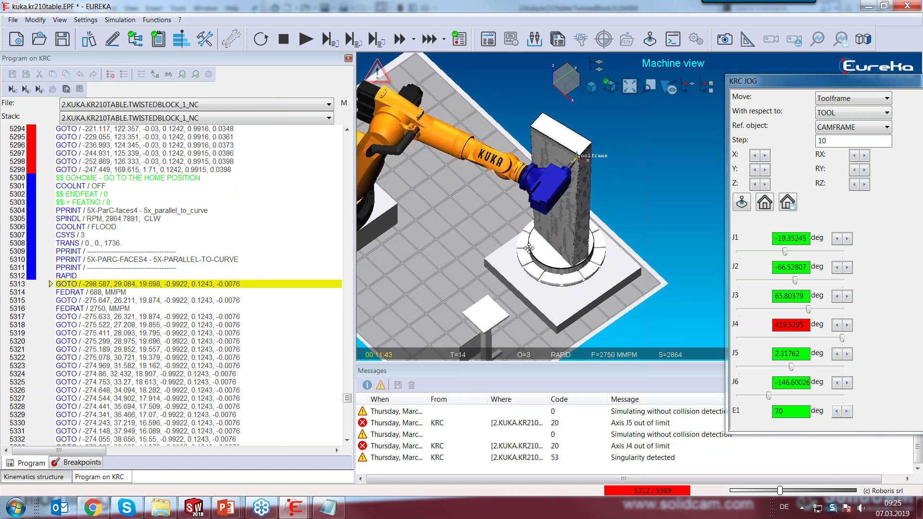
scroll(478, 241, up, 3)
scroll(478, 243, down, 3)
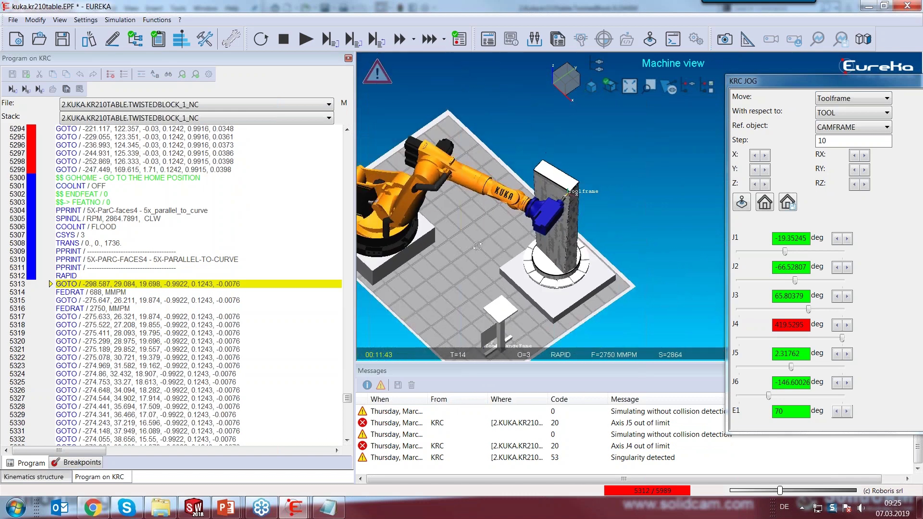
middle_drag(478, 243, 510, 216)
drag(510, 215, 485, 274)
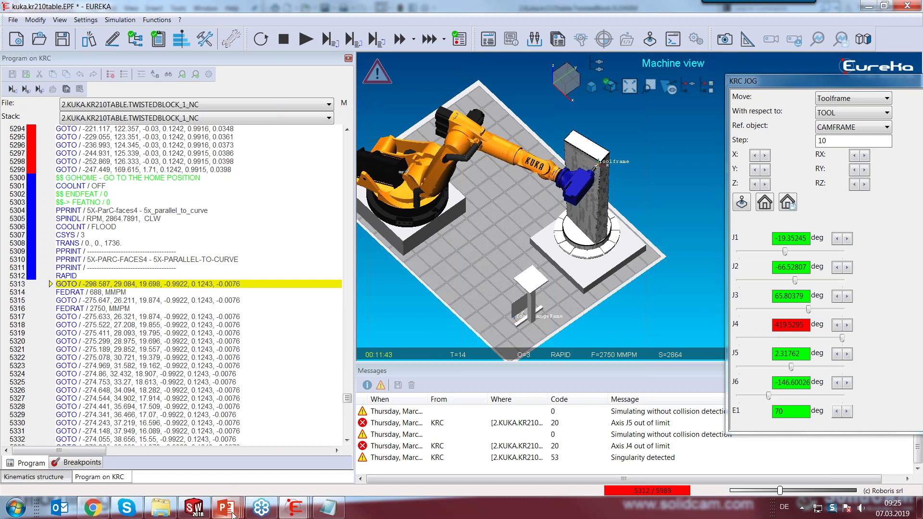
- Switch to the PowerPoint slideshow and advance to the slide on configuring SolidCAM settings and template
mouse_move(233, 512)
click(234, 459)
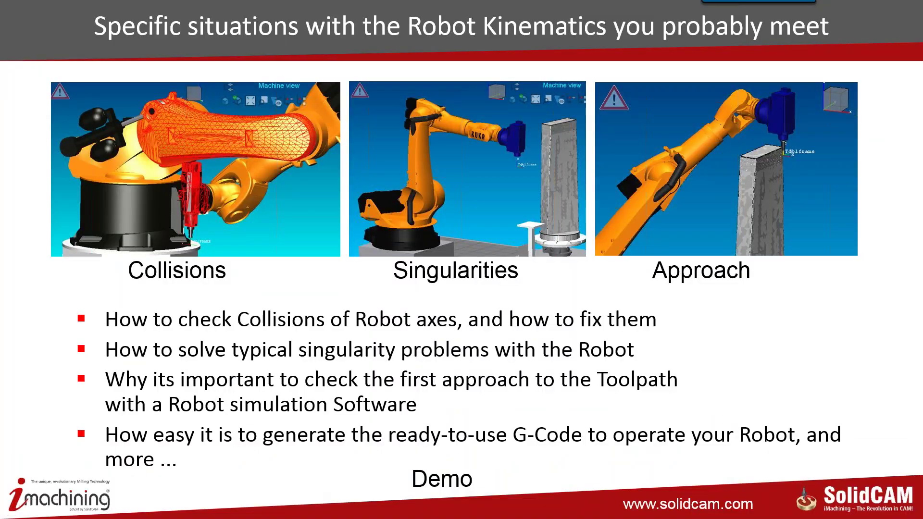
key(Page_Down)
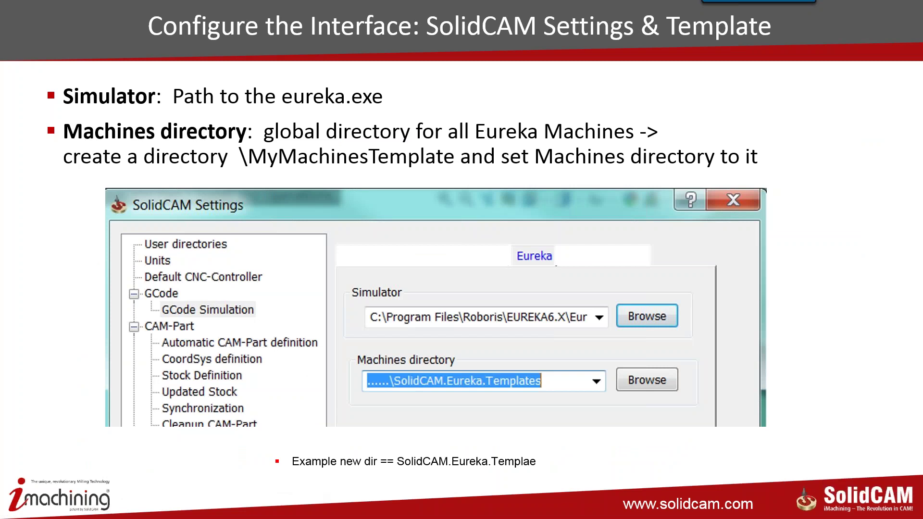